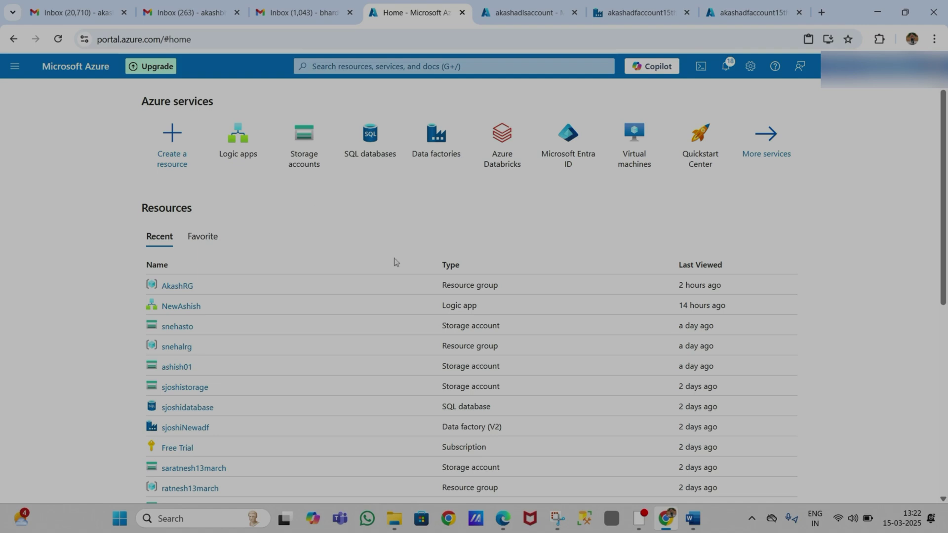
Step: Switch to the Logic App document in Word and read the mail notification question and the Logic App definition
mouse_move(693, 516)
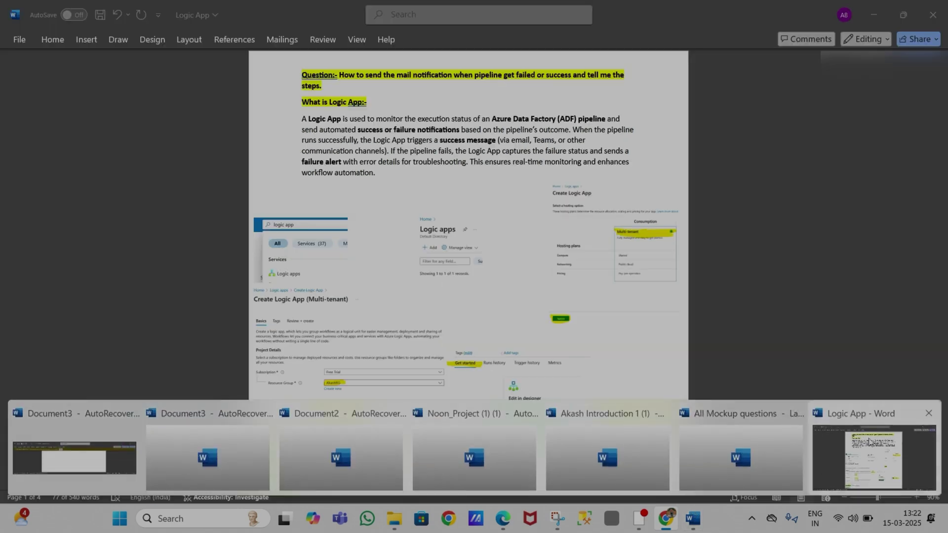
click(869, 438)
click(378, 84)
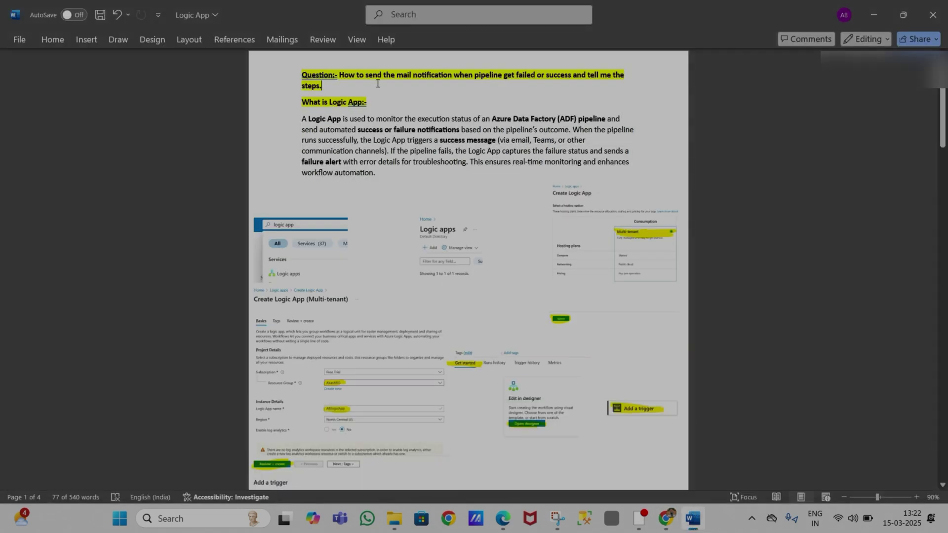
drag(340, 75, 588, 84)
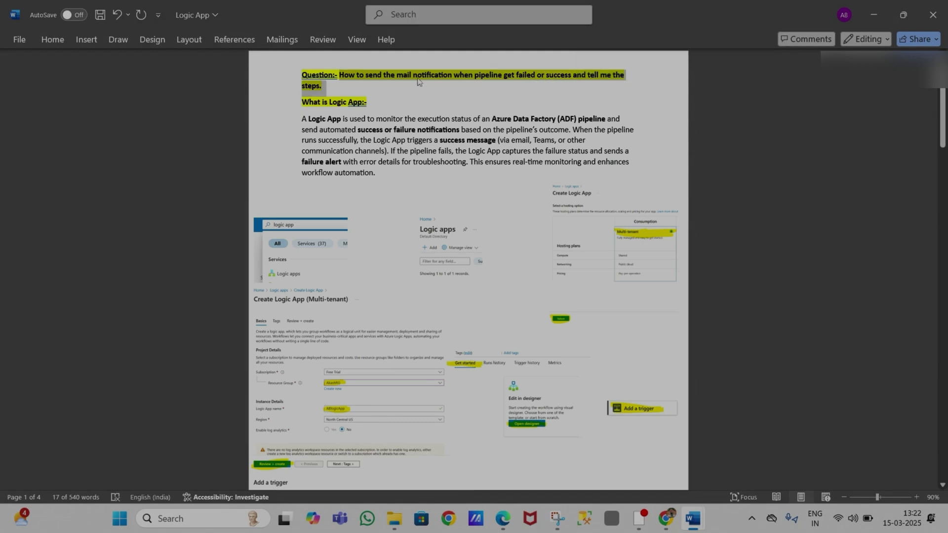
drag(375, 103, 309, 105)
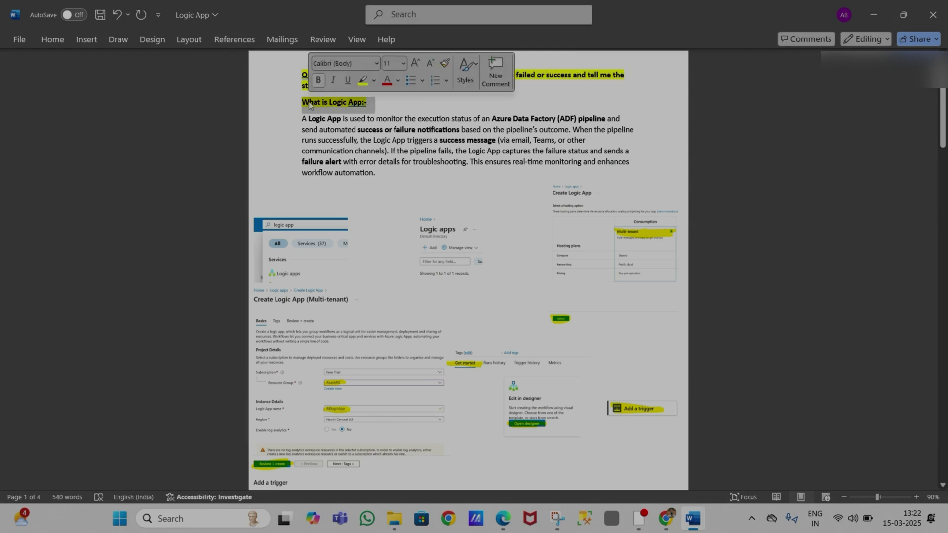
click(310, 104)
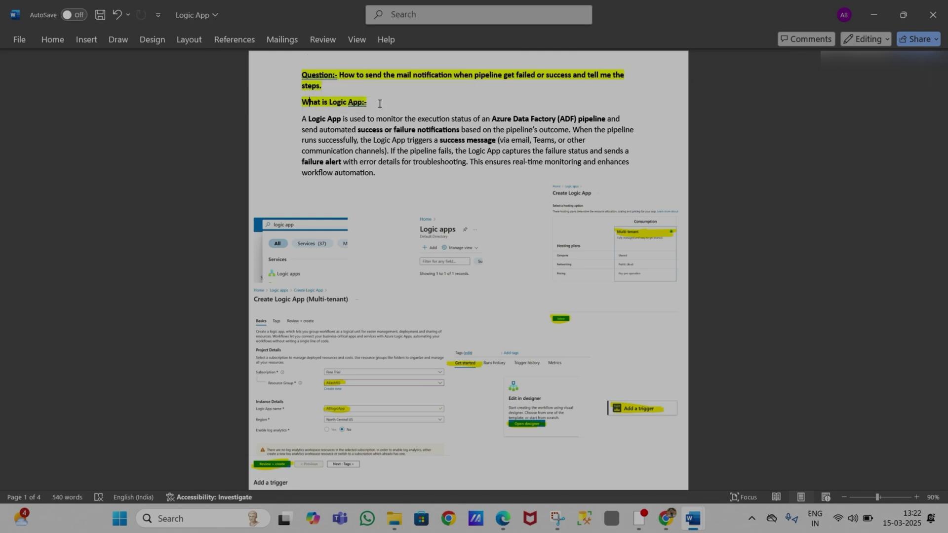
mouse_move(302, 118)
mouse_down()
mouse_move(375, 174)
mouse_move(300, 121)
mouse_up()
click(375, 173)
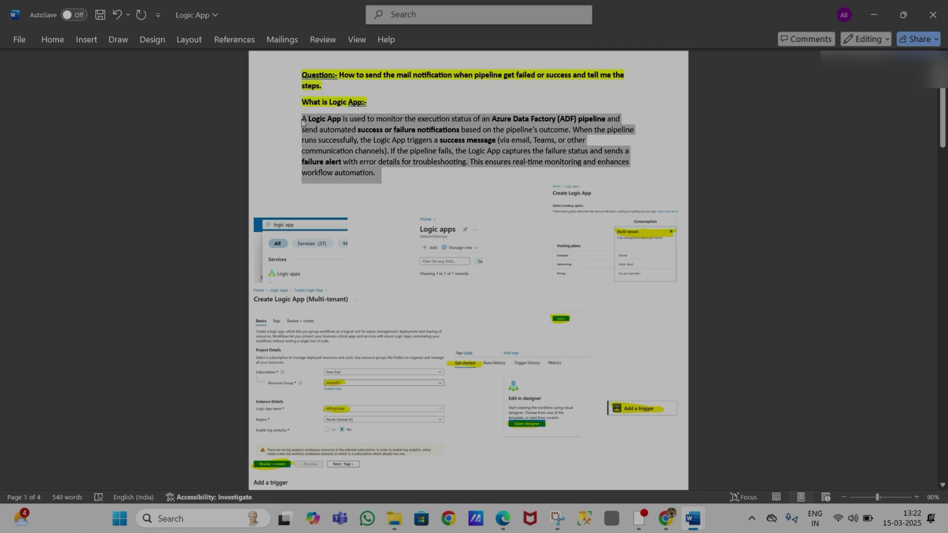
click(301, 121)
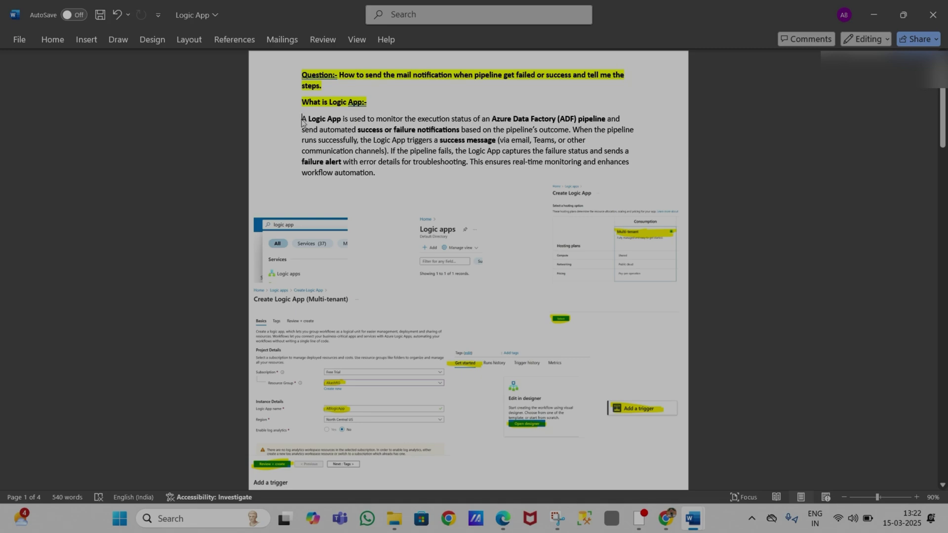
Step: Switch to the browser and create a new pipeline in the akashadfaccount15thMarch data factory
key(alt+Tab)
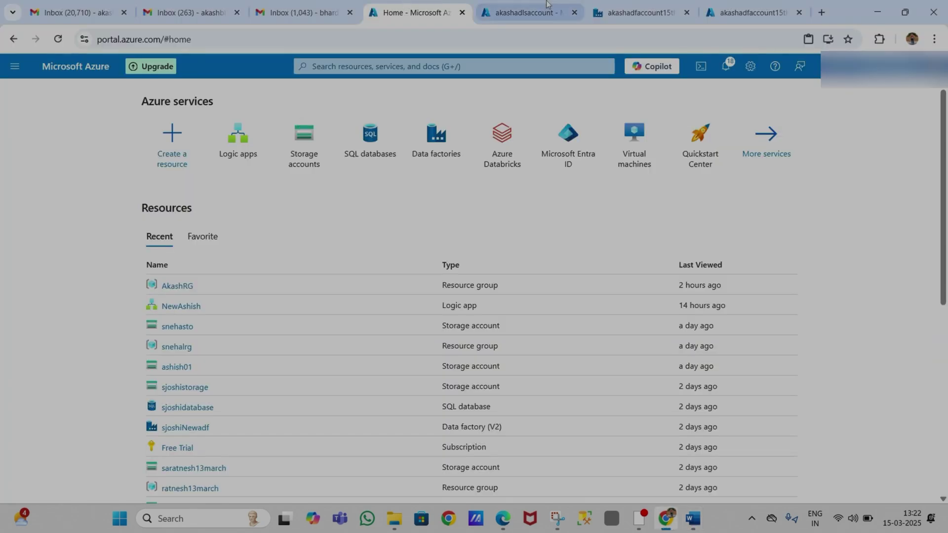
click(547, 4)
click(665, 5)
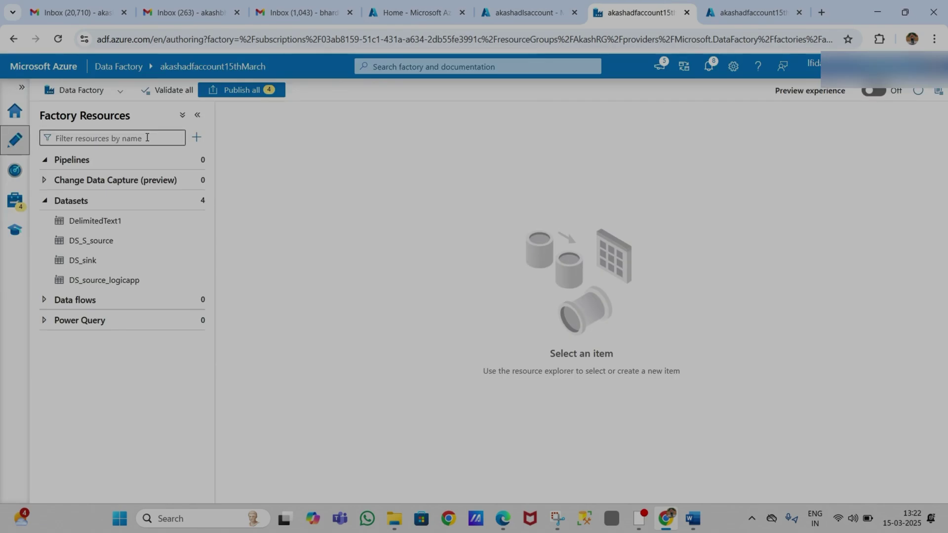
click(196, 138)
mouse_move(228, 156)
click(337, 159)
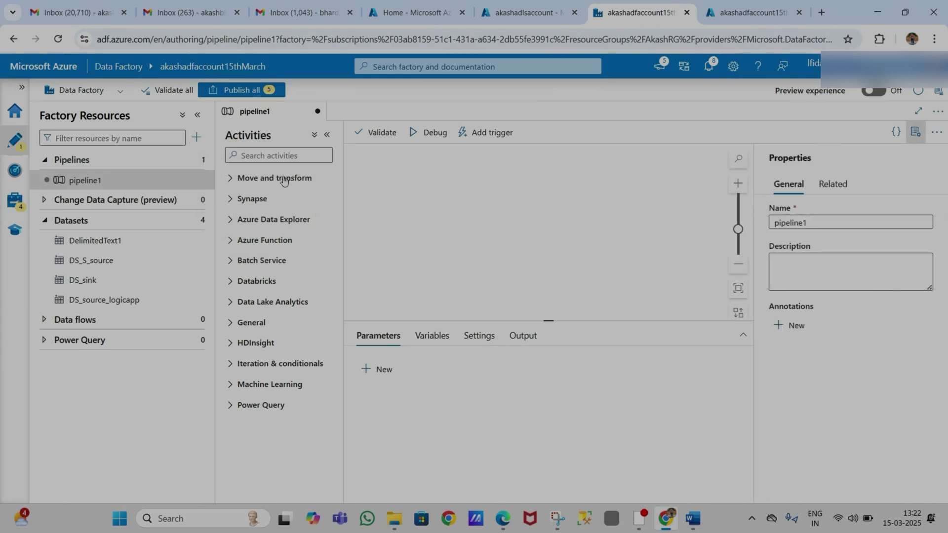
click(284, 179)
drag(277, 198, 481, 205)
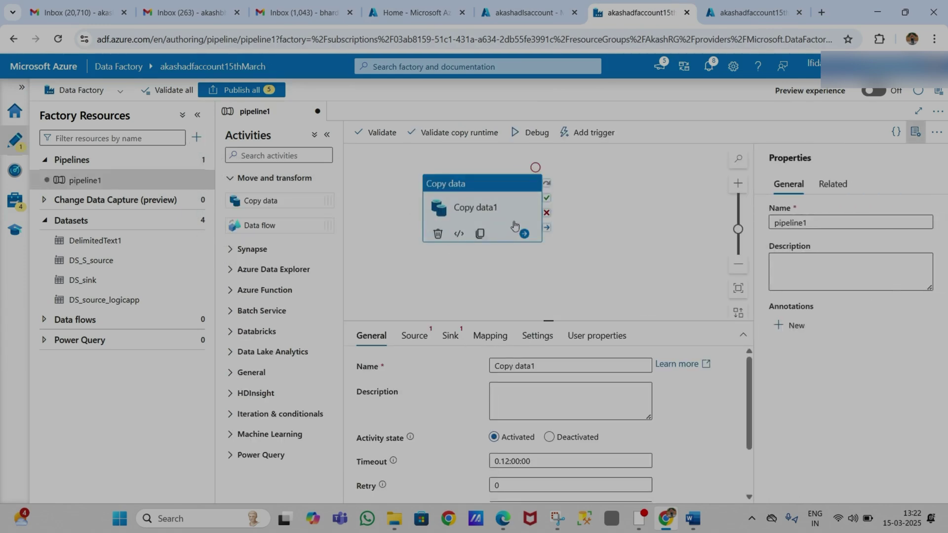
click(439, 233)
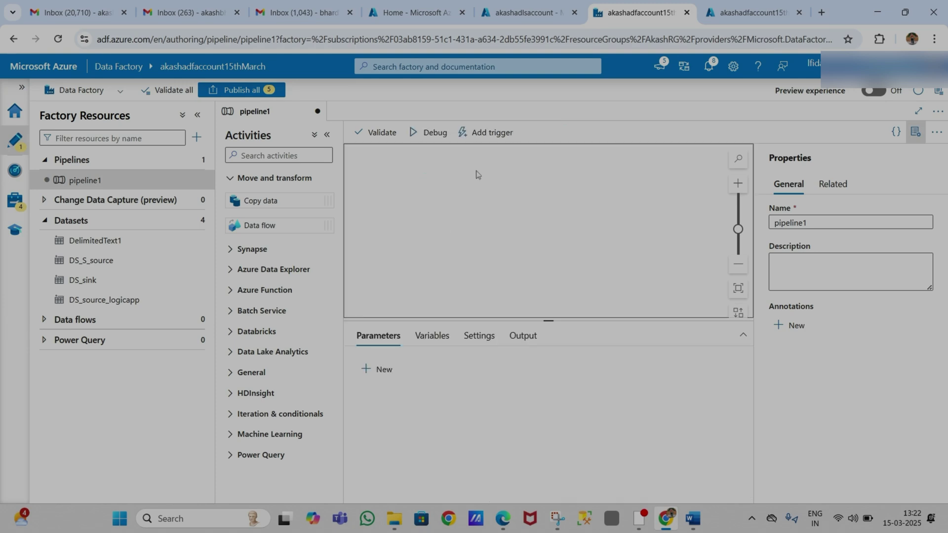
Step: Look over the akashadlsaccount storage account and the open Gmail inboxes, and return to the data factory pipeline
click(534, 8)
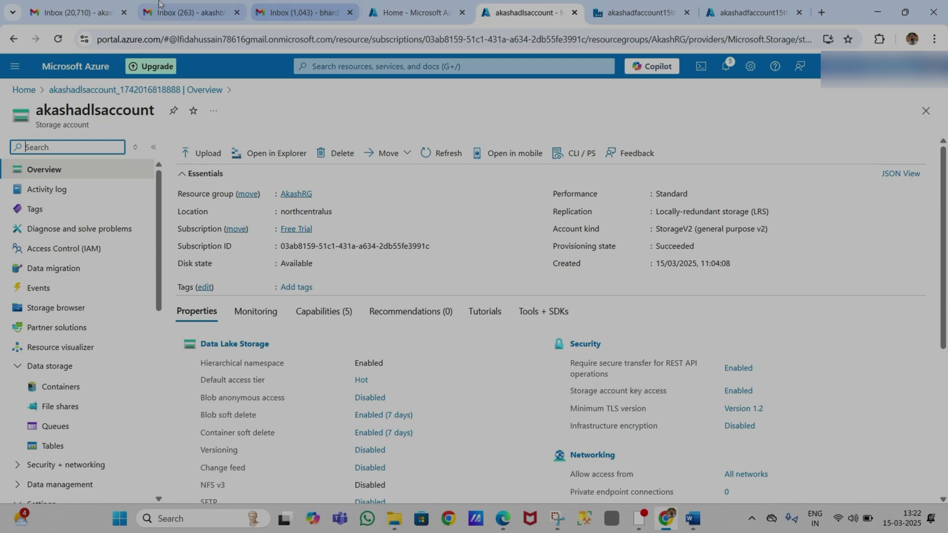
click(220, 6)
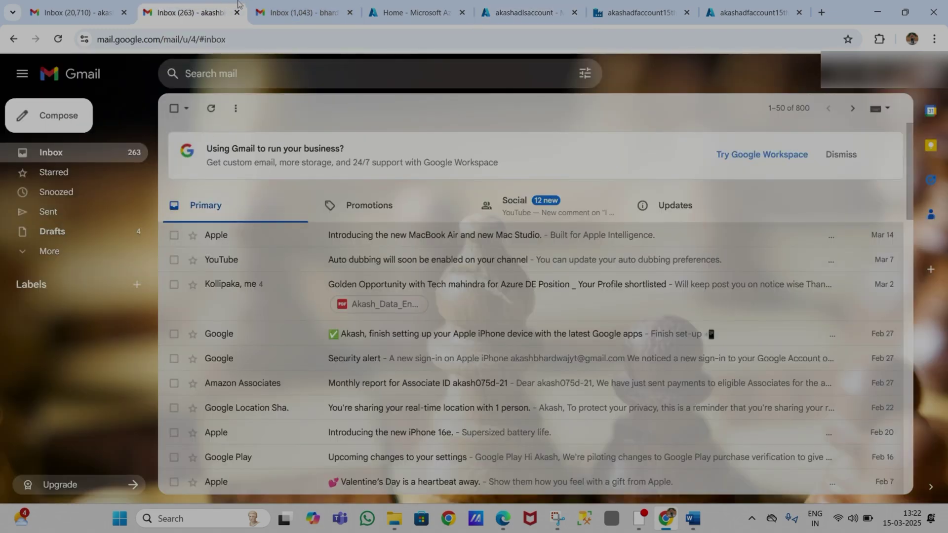
click(289, 6)
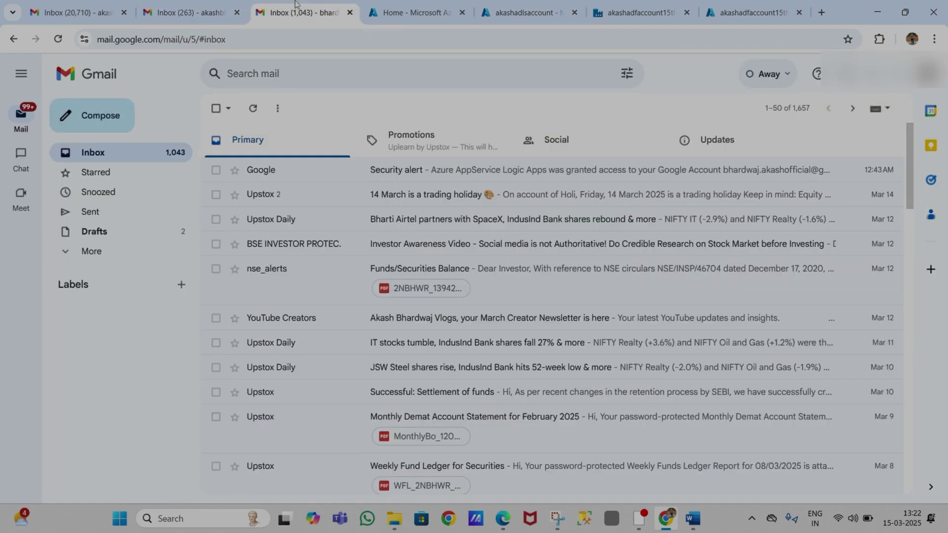
click(517, 6)
click(617, 6)
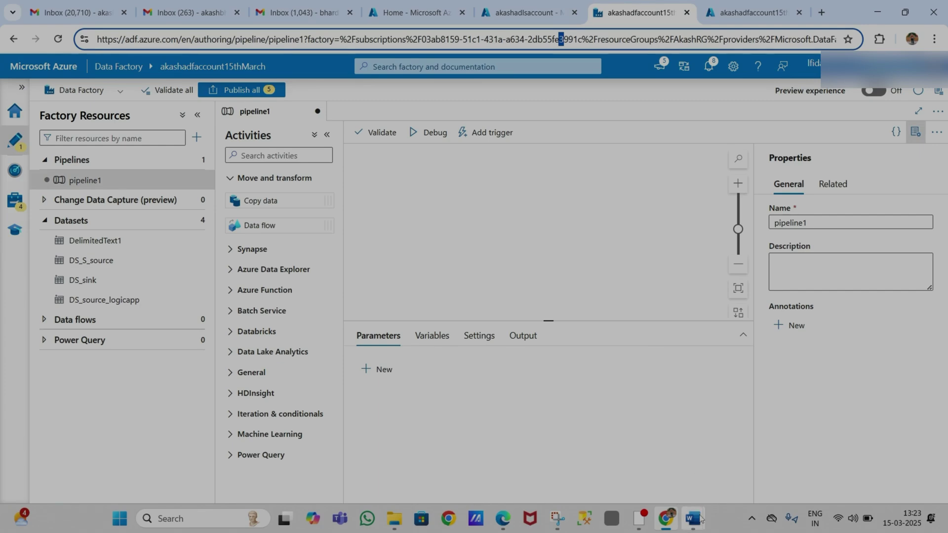
Step: Switch to the Logic App document in Word and skim all its setup steps before returning to its beginning
mouse_move(701, 517)
click(872, 454)
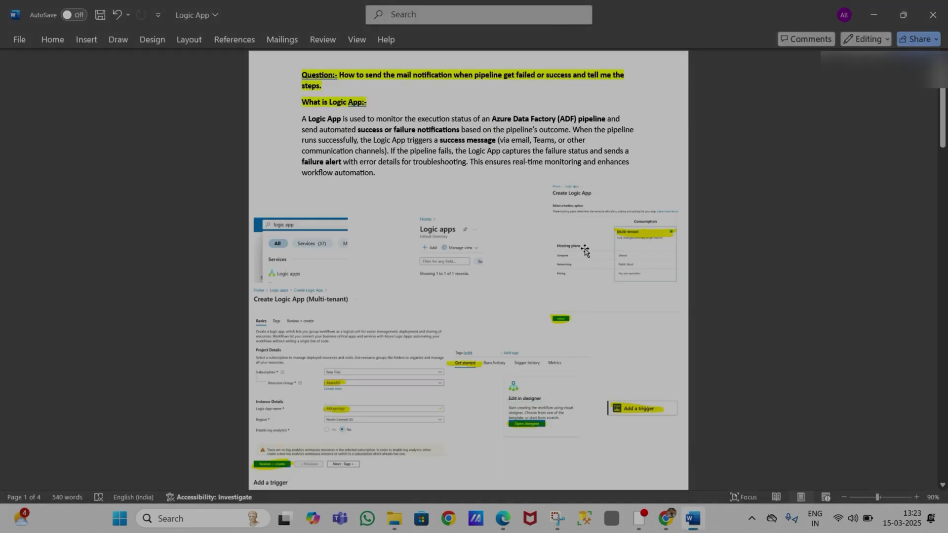
scroll(388, 135, down, 15)
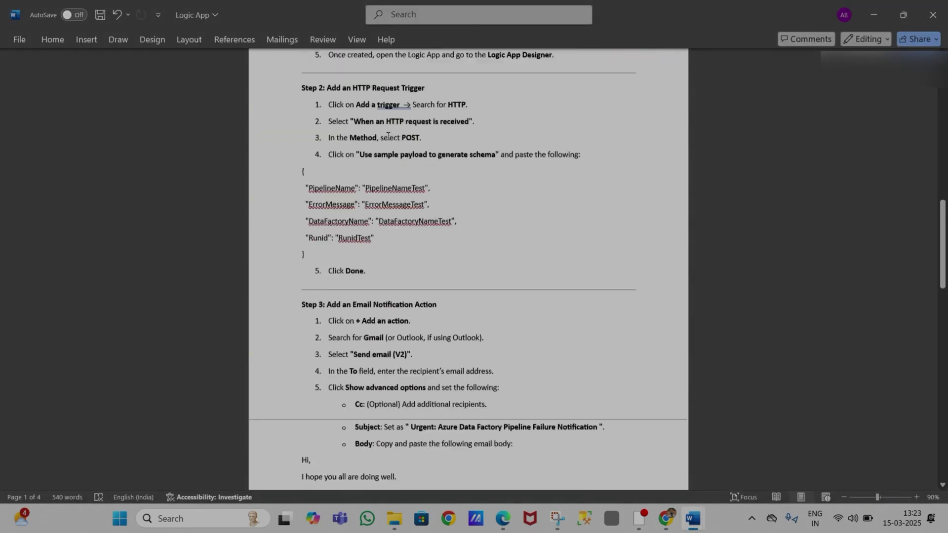
scroll(394, 333, down, 12)
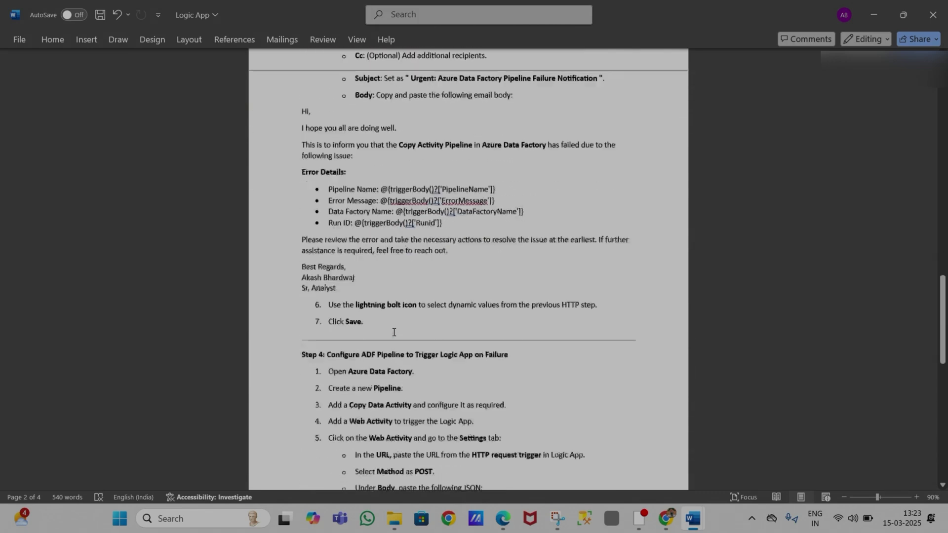
scroll(394, 332, down, 4)
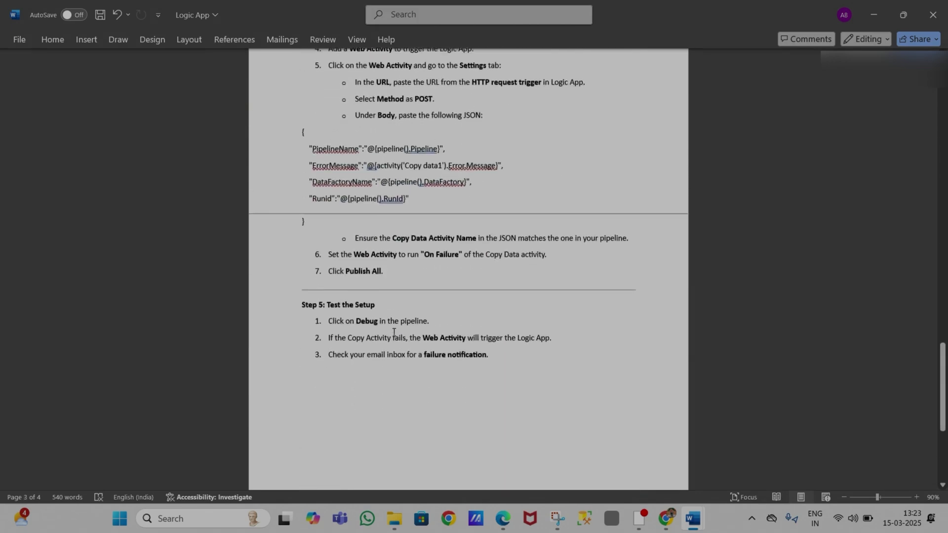
scroll(394, 332, up, 7)
scroll(394, 332, up, 20)
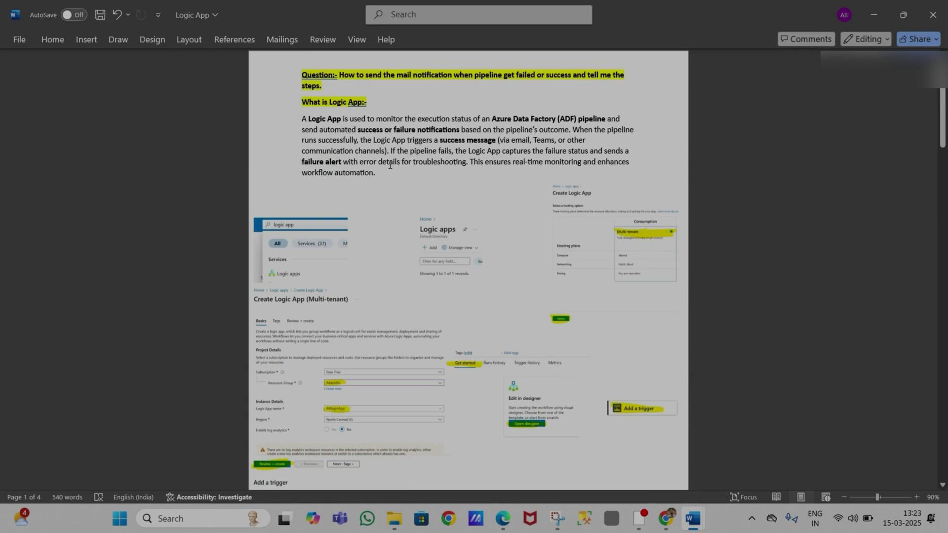
Step: Read the Logic App definition sentence by sentence and examine the screenshots and Step 1 on creating a Logic App
drag(302, 119, 655, 121)
click(303, 127)
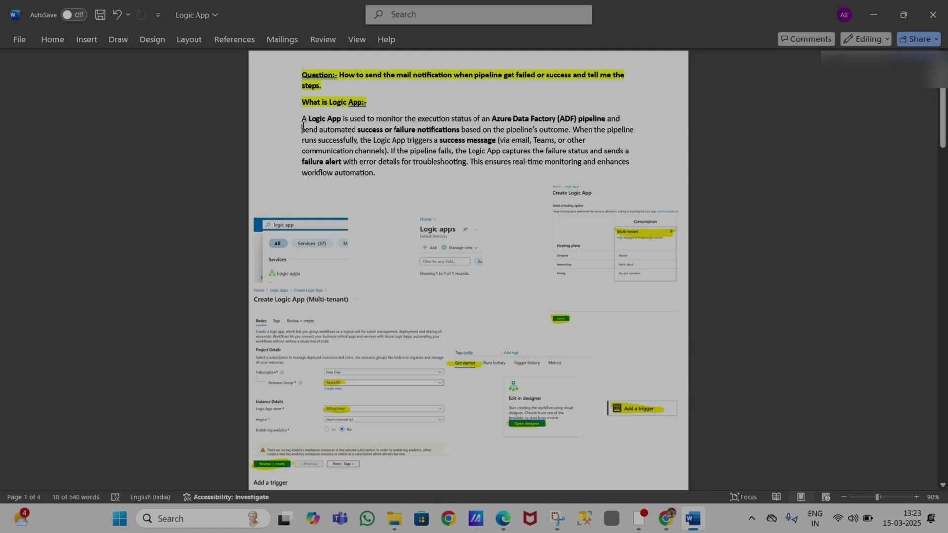
drag(386, 130, 551, 136)
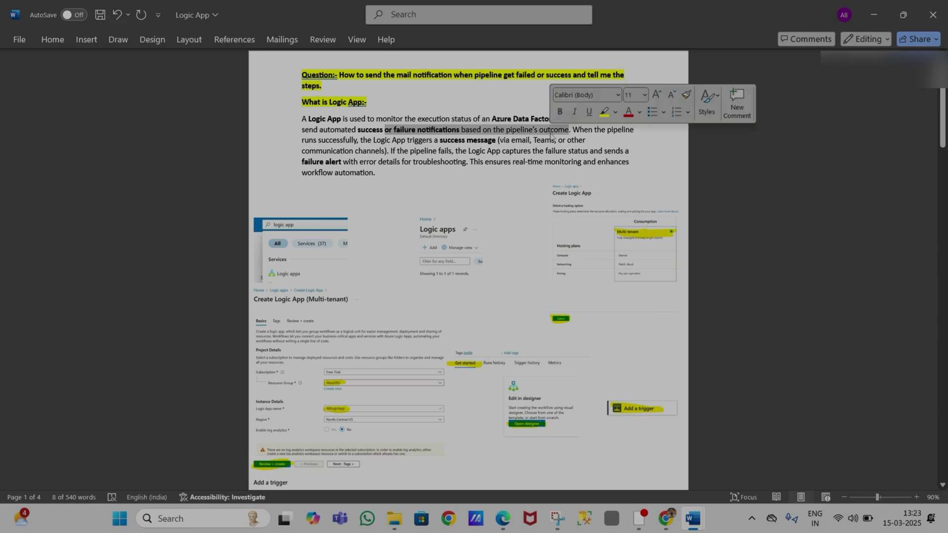
double_click(581, 130)
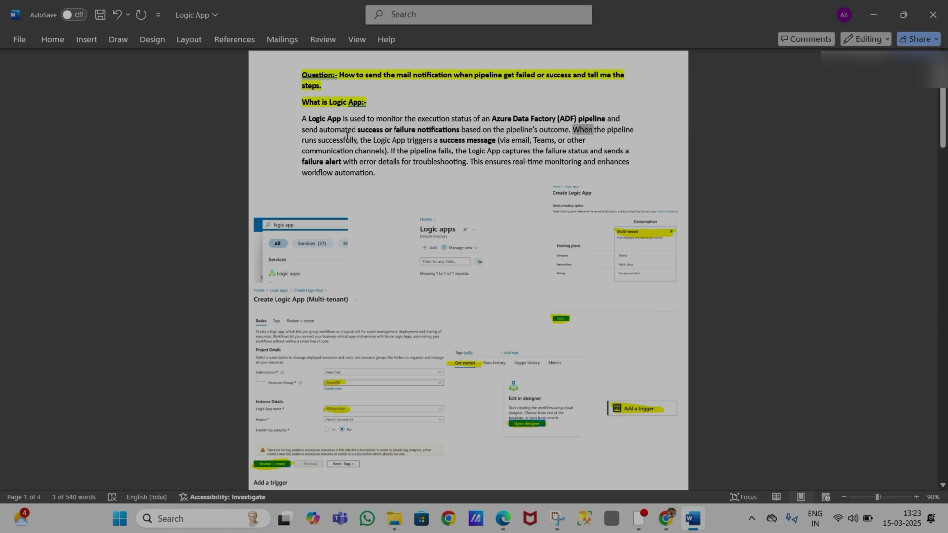
drag(314, 142, 497, 141)
click(516, 140)
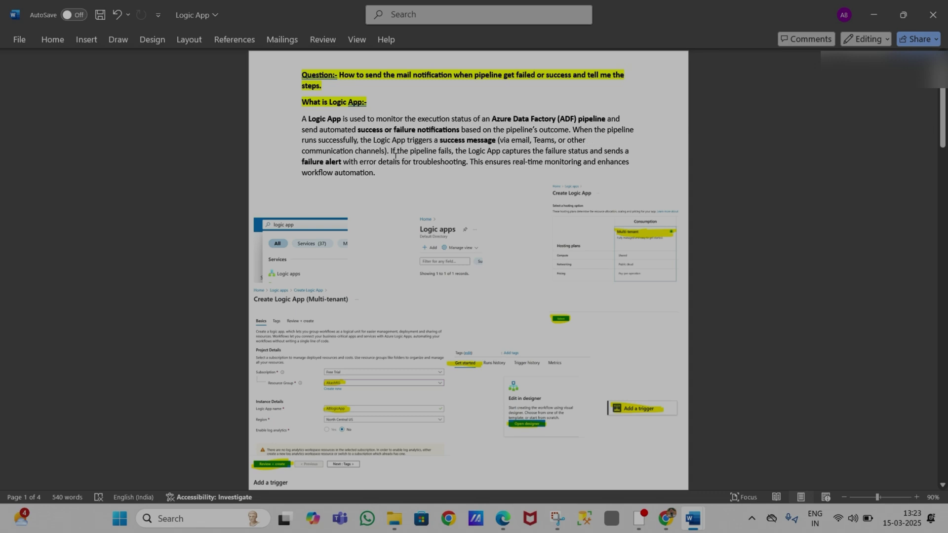
drag(391, 152, 452, 152)
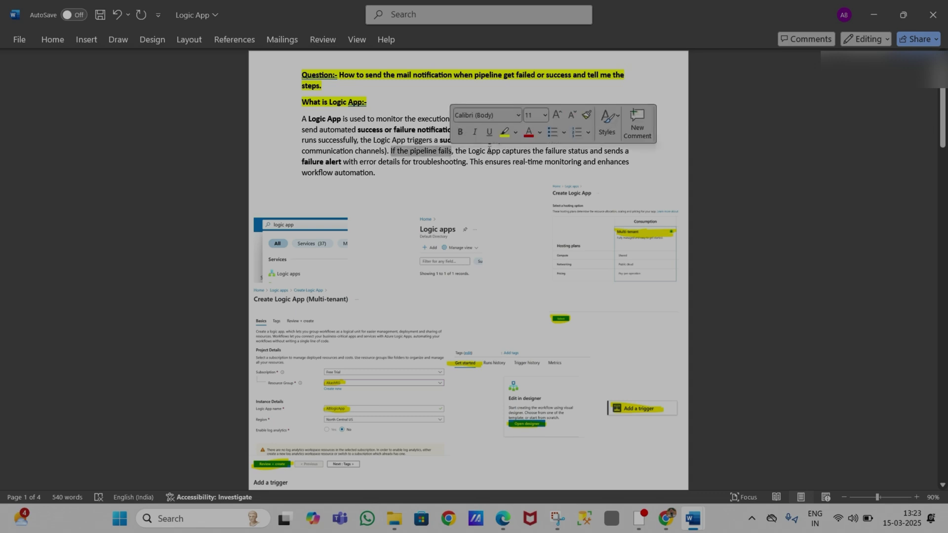
click(553, 154)
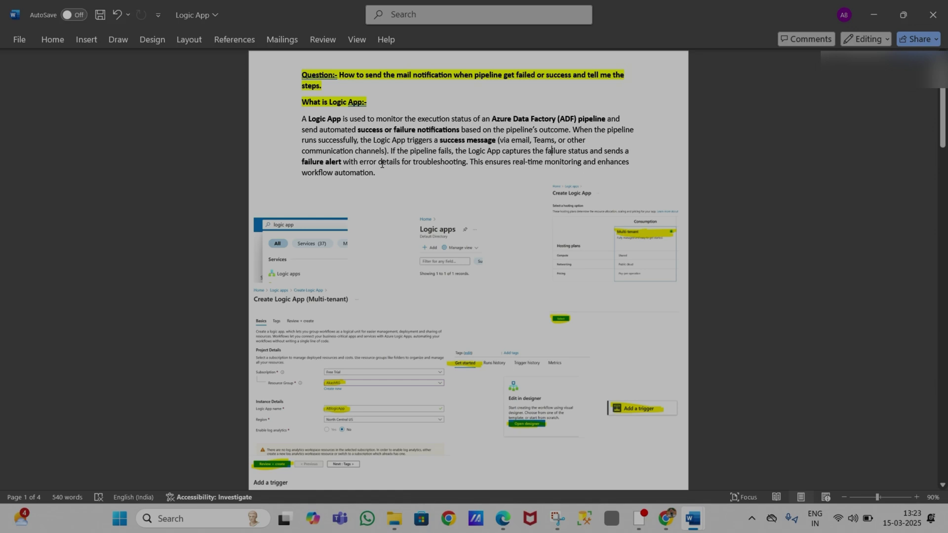
drag(339, 161, 466, 162)
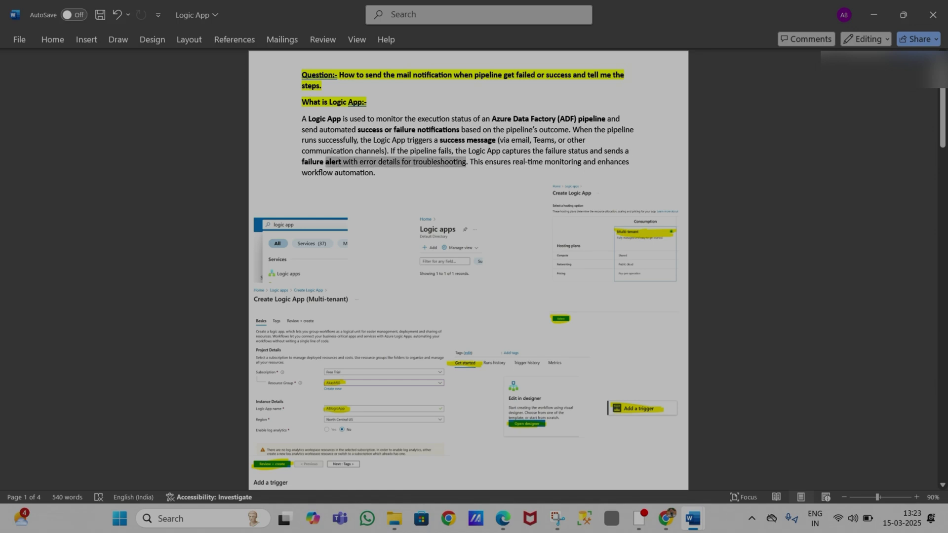
double_click(477, 162)
click(558, 165)
double_click(561, 164)
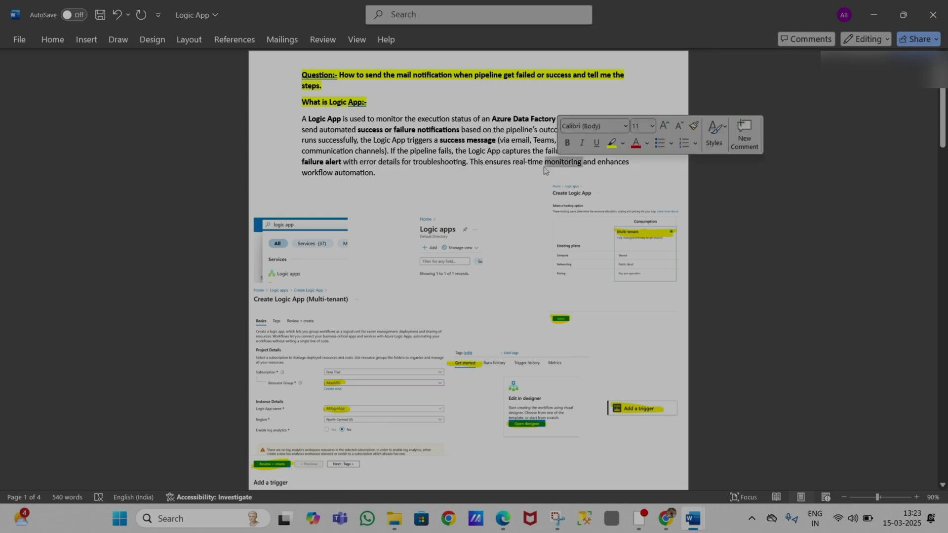
click(343, 173)
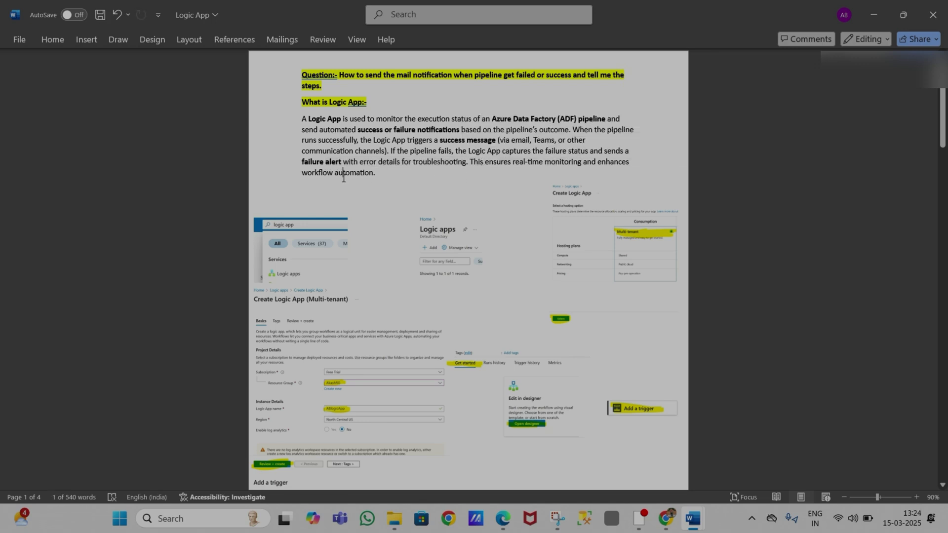
click(389, 176)
scroll(318, 262, down, 3)
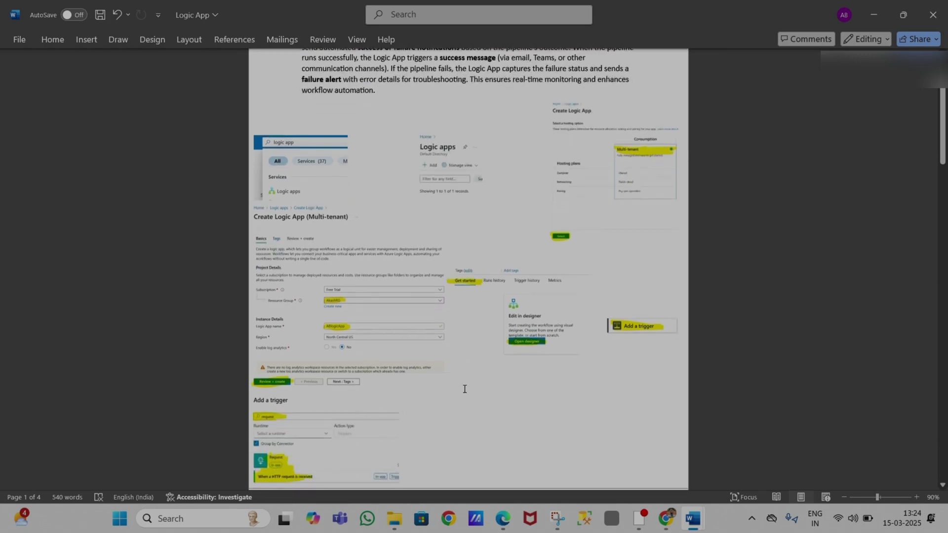
scroll(468, 390, down, 12)
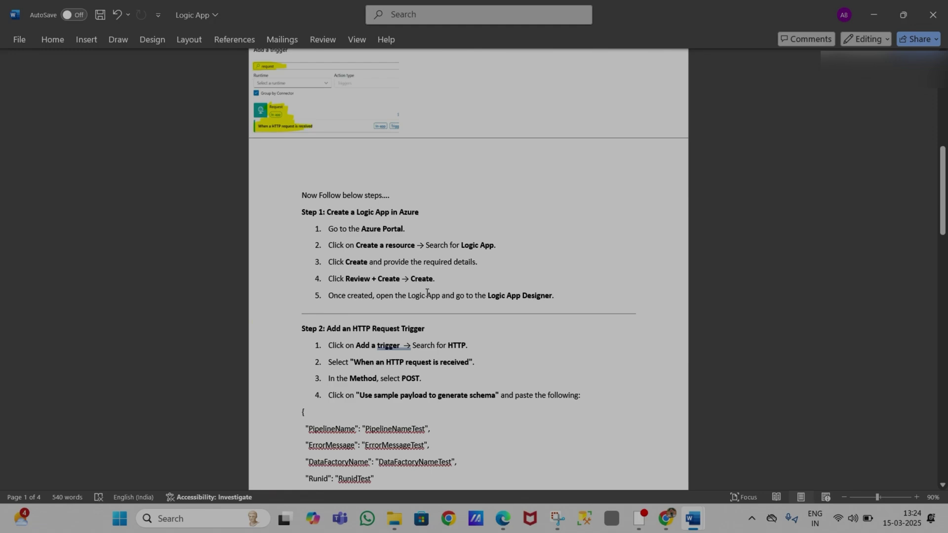
Step: Switch to the Azure portal in the browser, search the marketplace for logic app, and open the Microsoft Logic App offering
key(alt+Tab)
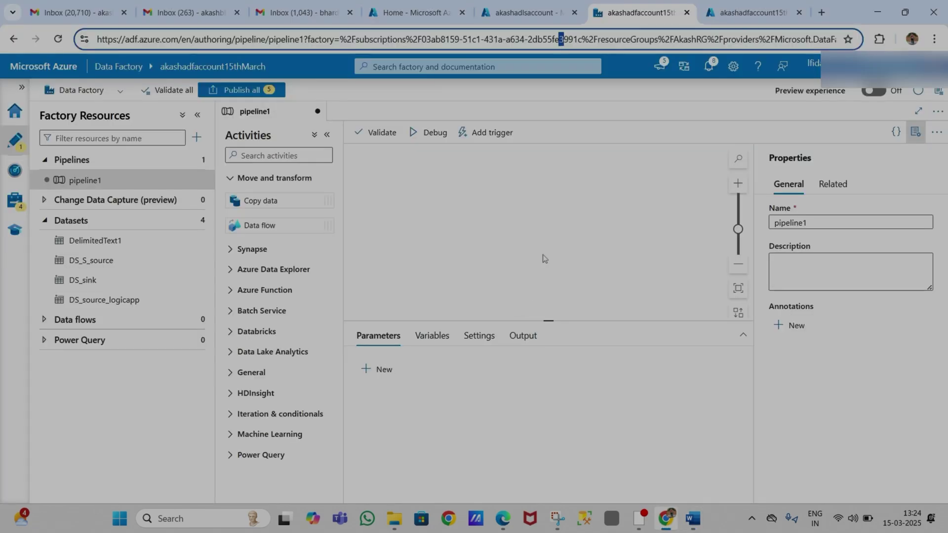
click(450, 4)
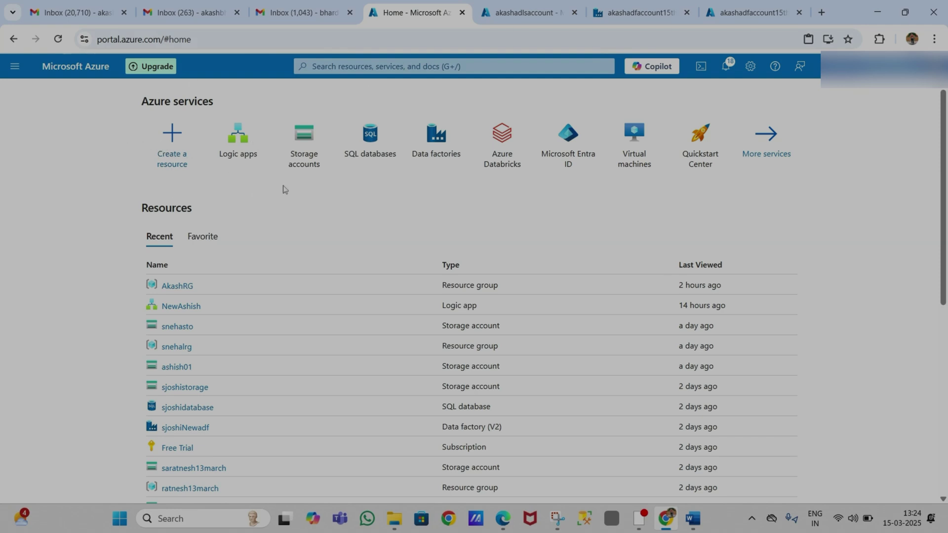
click(338, 65)
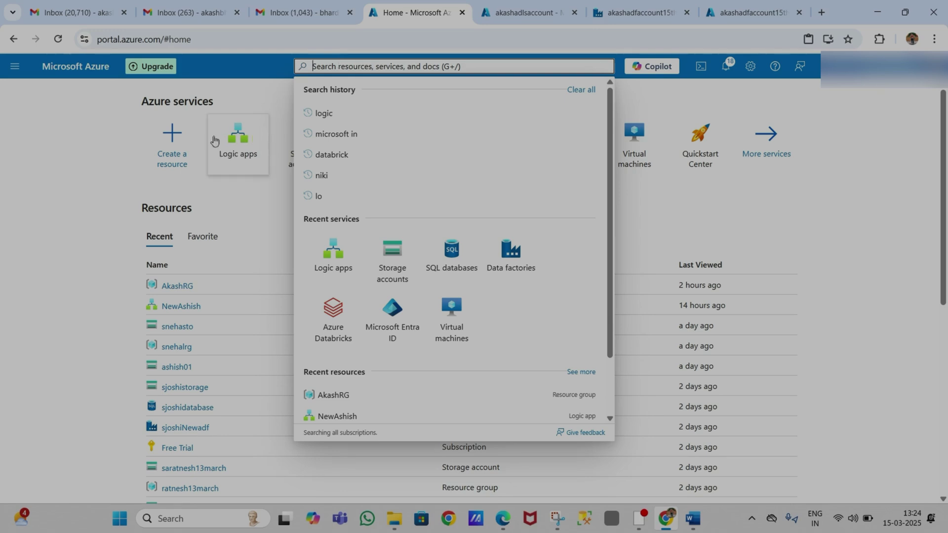
click(174, 148)
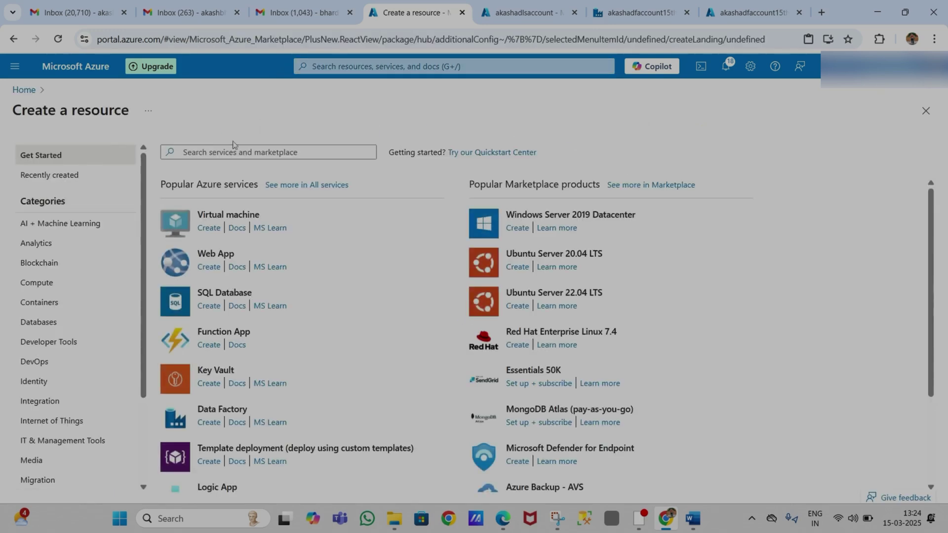
click(219, 151)
text(log)
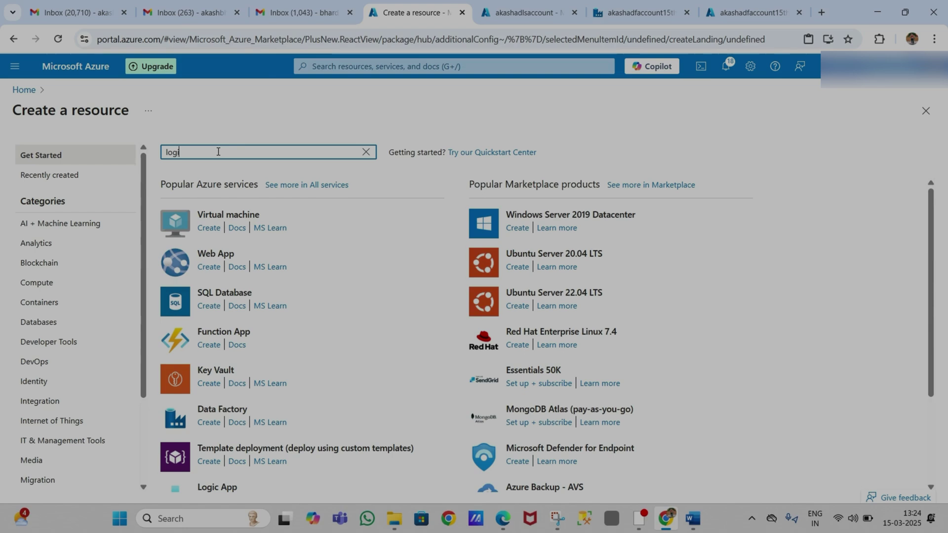
text(i)
click(213, 172)
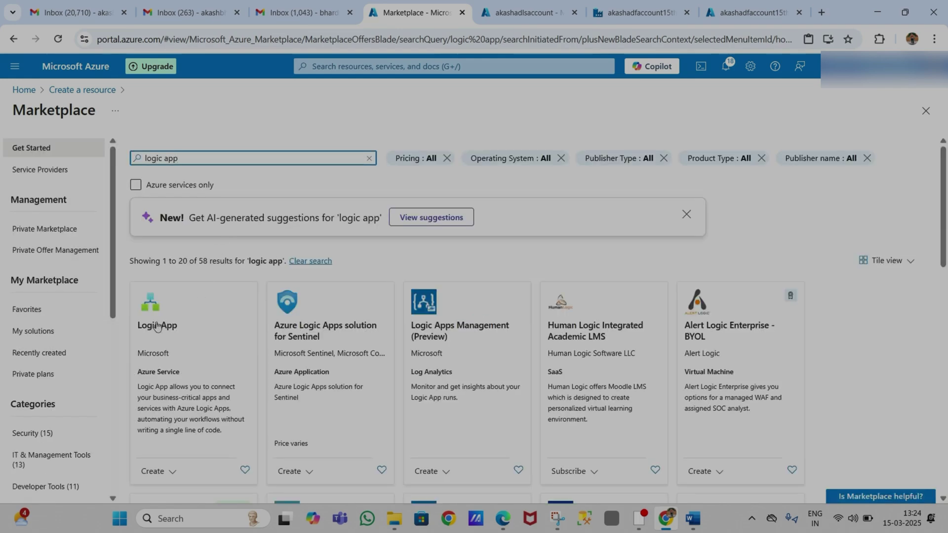
click(152, 330)
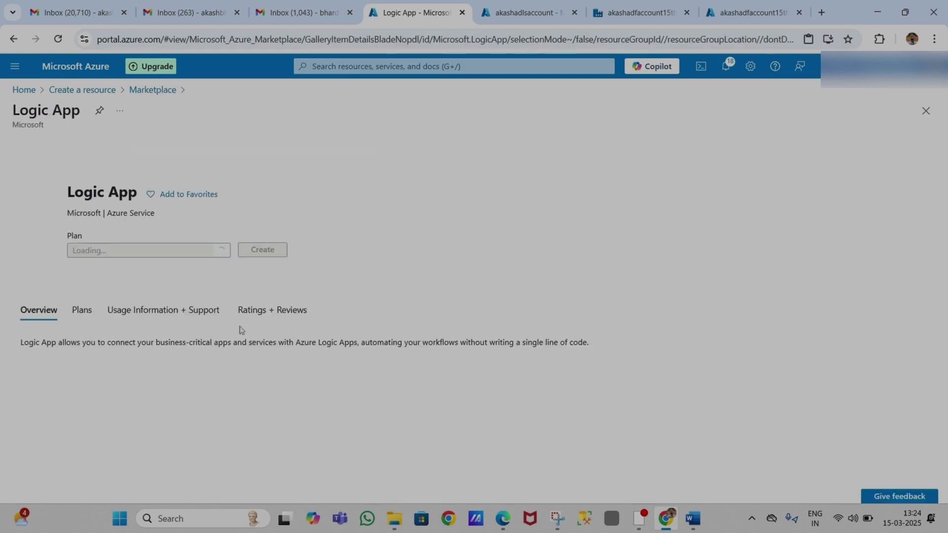
Step: Start creating the Logic App with the Consumption Multi-tenant hosting plan
click(262, 270)
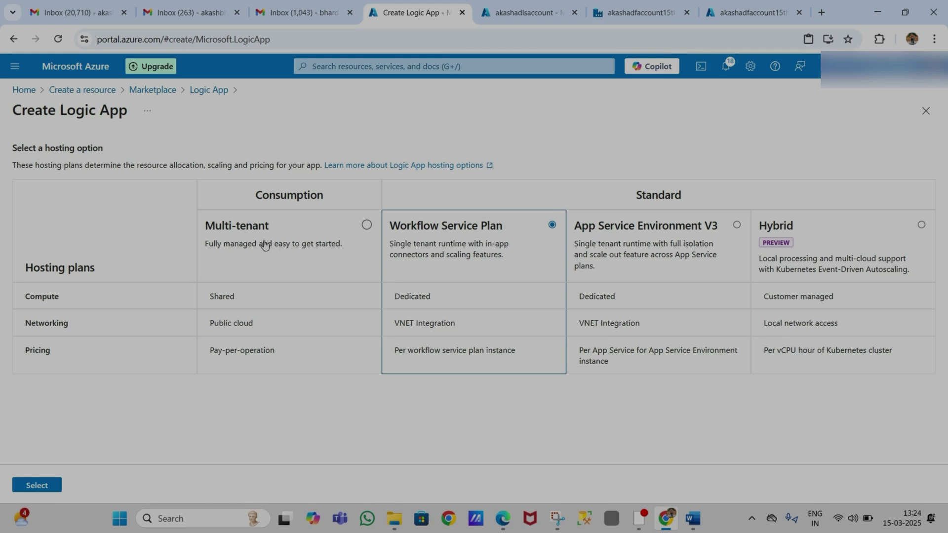
click(366, 224)
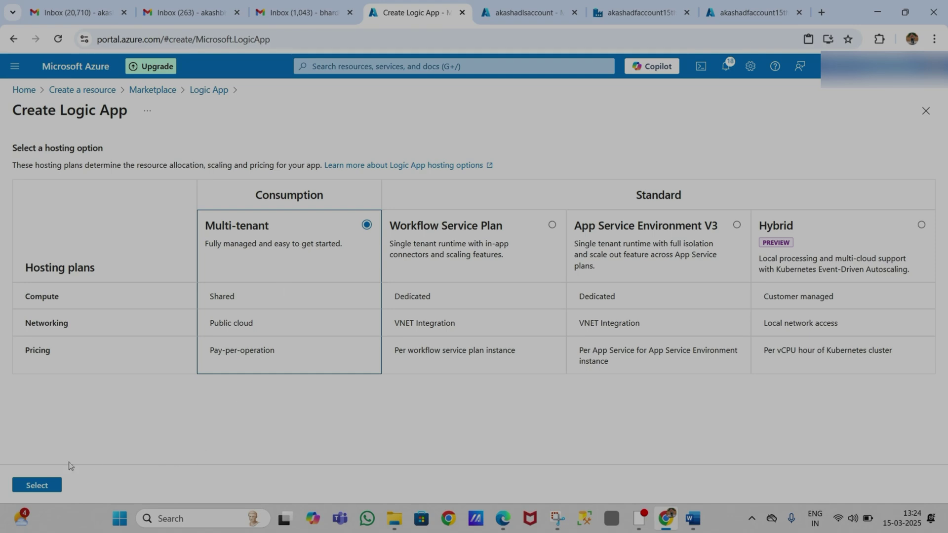
click(30, 485)
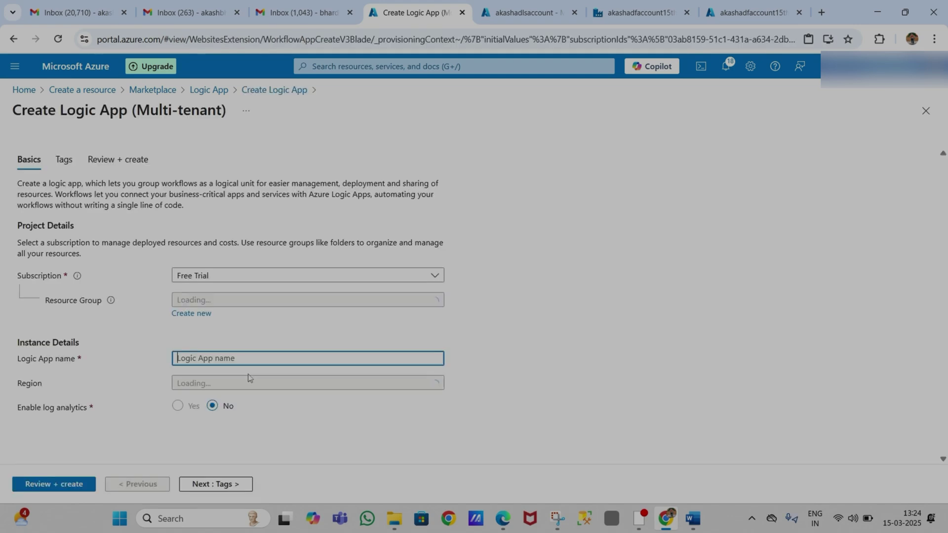
Step: Assign the new Logic App to the existing AkashRG resource group
click(204, 301)
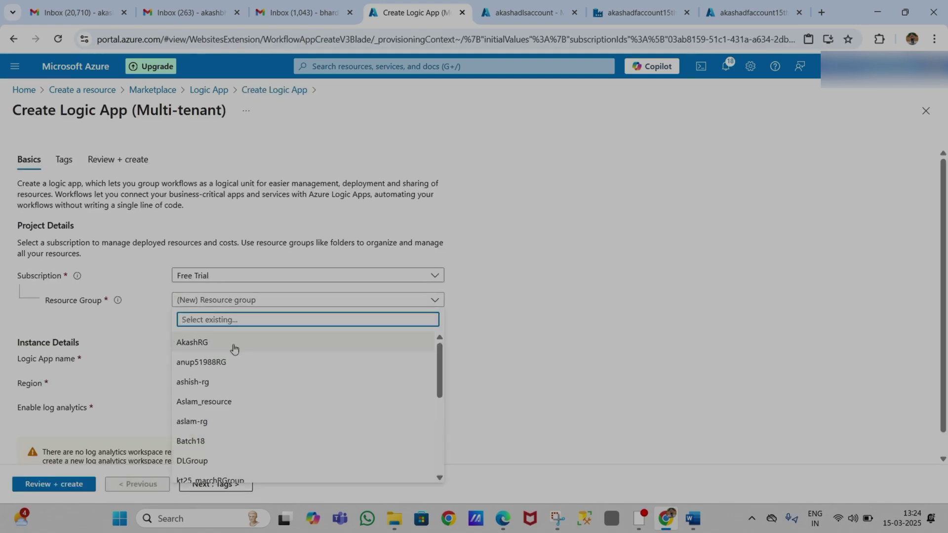
click(234, 347)
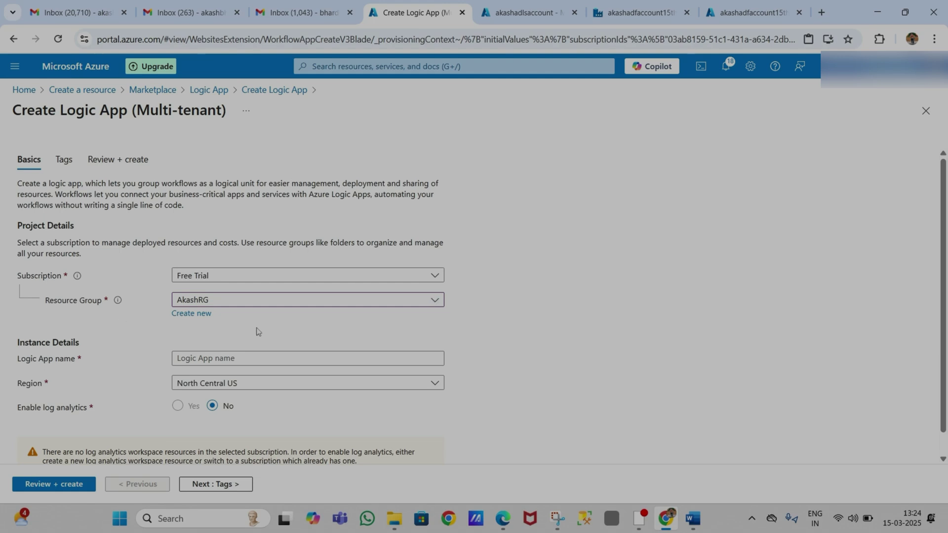
scroll(257, 328, down, 1)
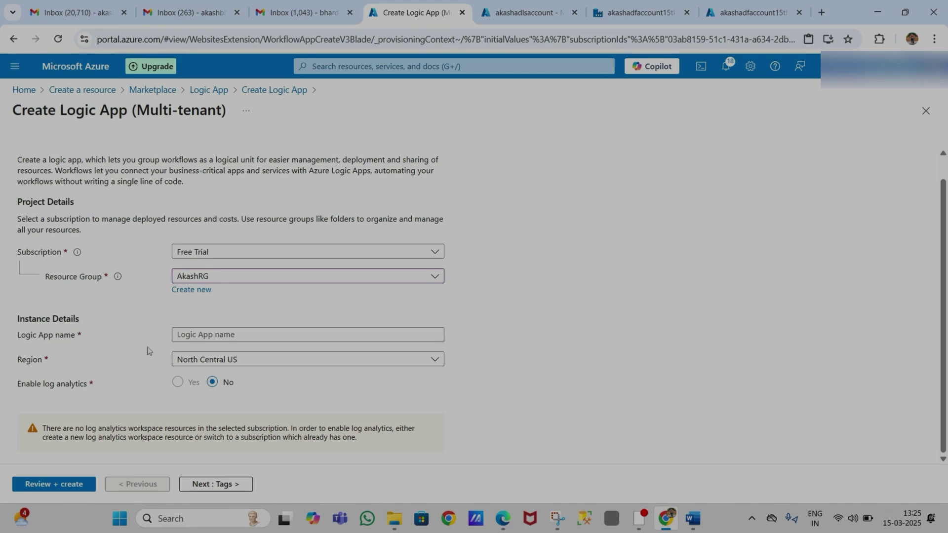
Step: Name the Logic App ABLogicApp, then review its settings and create it
click(196, 336)
text(A)
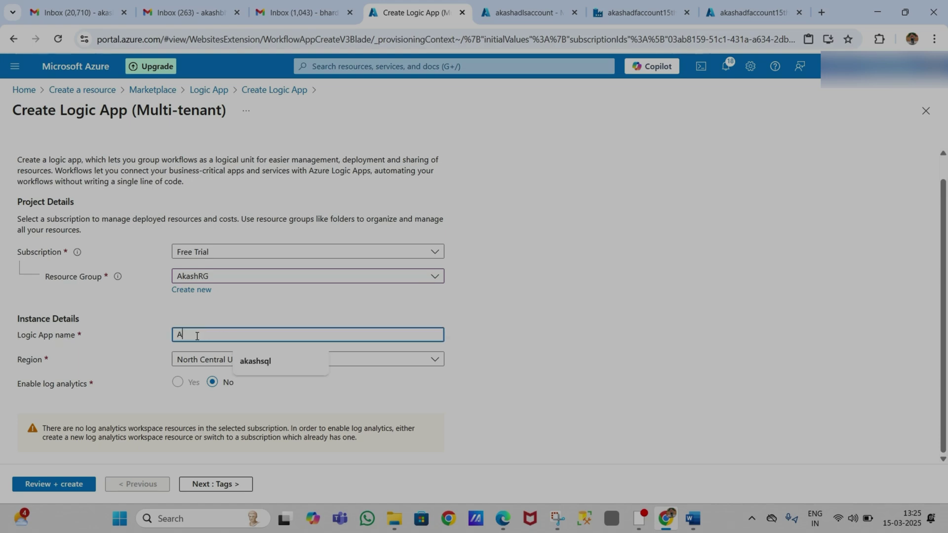
text(BL)
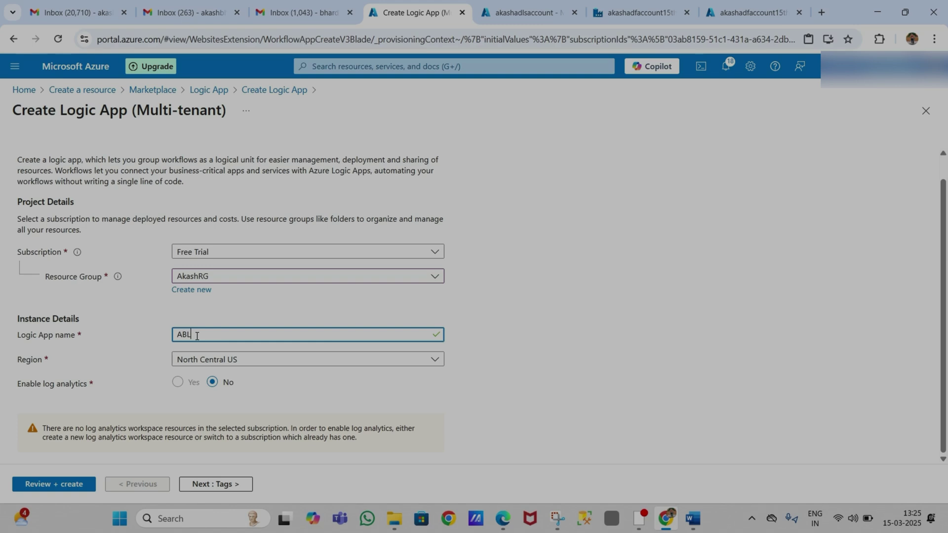
text(ogia)
key(BackSpace)
text(App)
text(c)
click(69, 484)
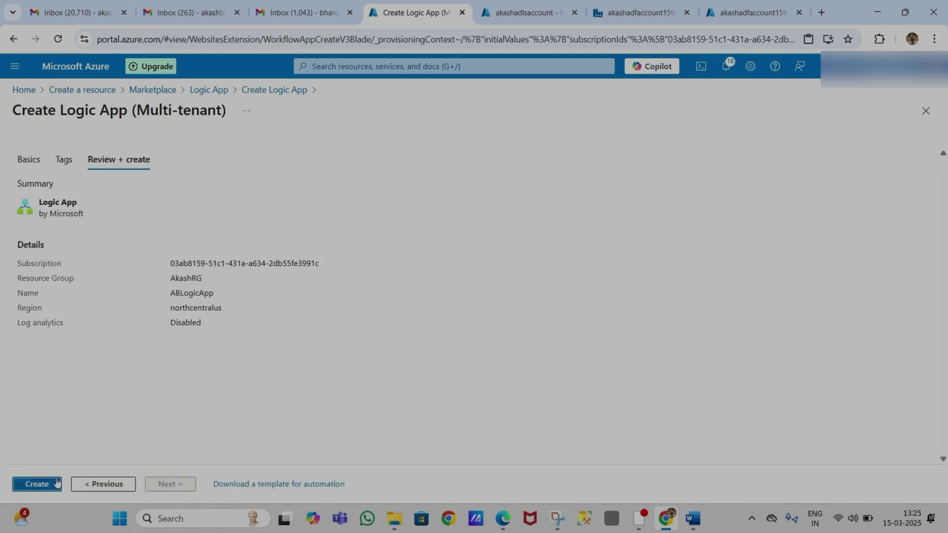
click(45, 483)
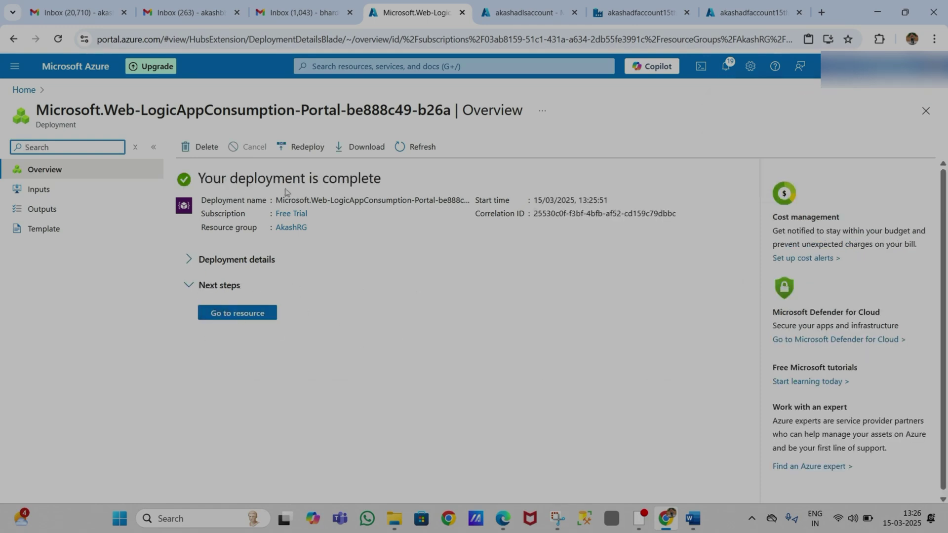
Step: Open the deployed ABLogicApp resource in the Logic app designer and start adding a trigger
click(240, 317)
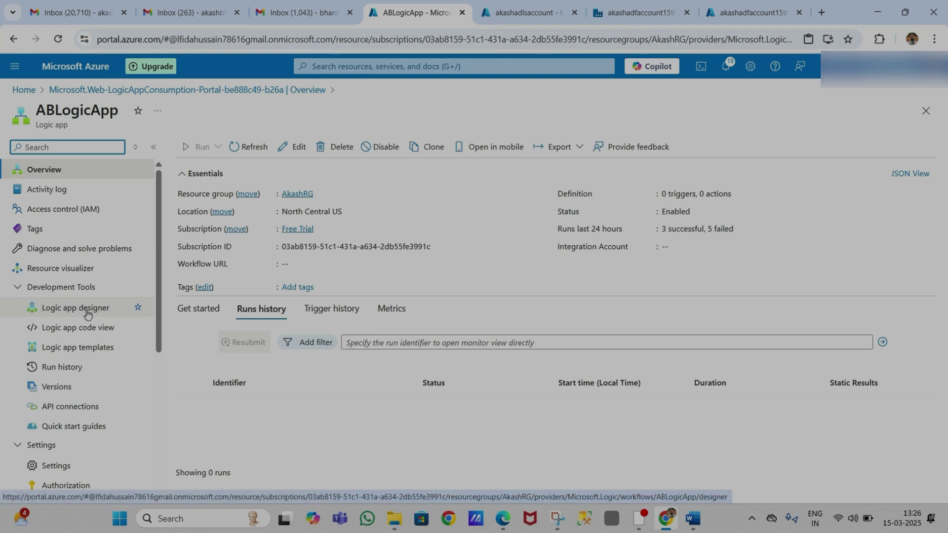
click(198, 308)
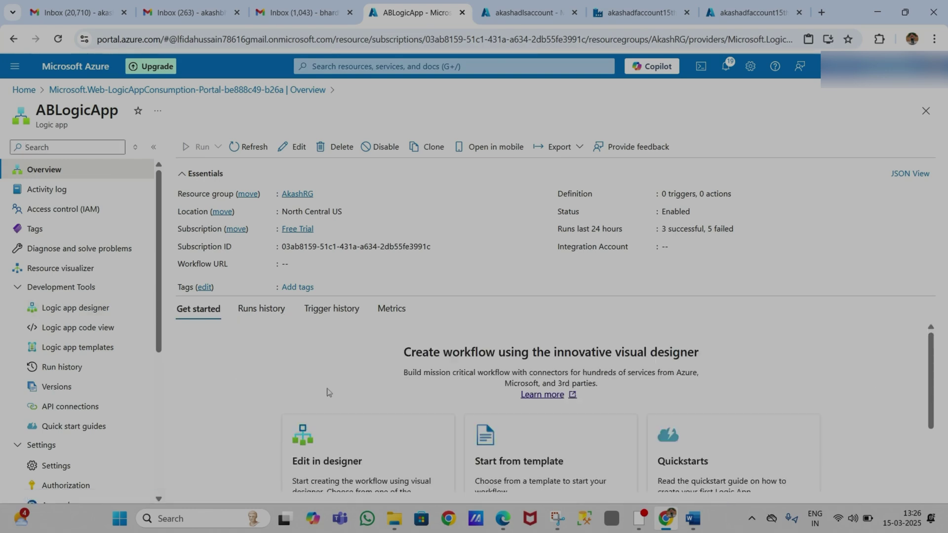
scroll(328, 391, down, 2)
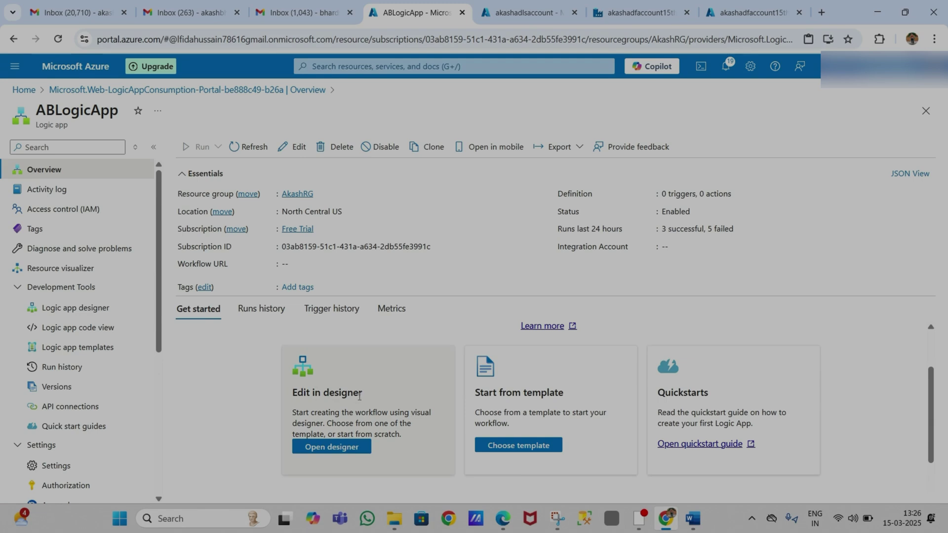
click(332, 447)
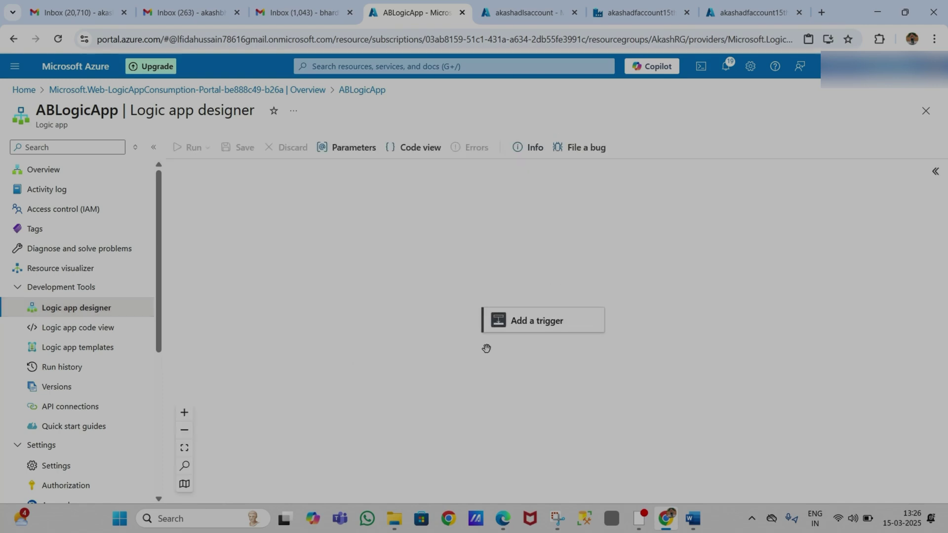
click(546, 330)
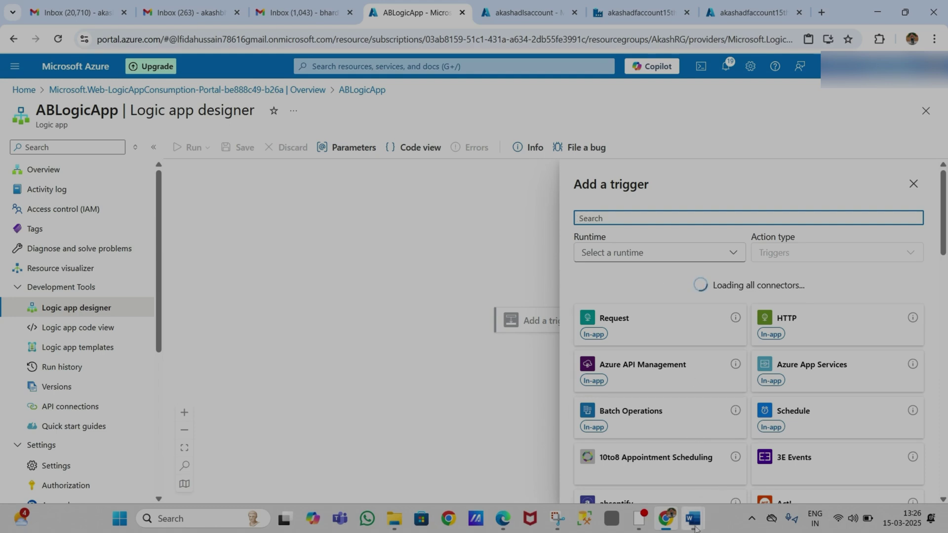
Step: Switch to the Logic App document in Word and read Step 1 and the Step 2 instructions for adding an HTTP request trigger
mouse_move(693, 518)
click(873, 459)
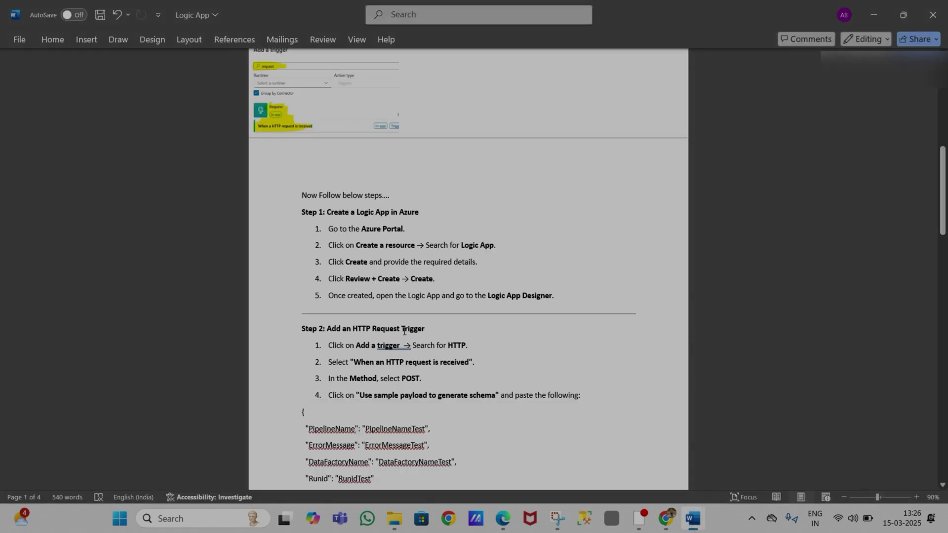
scroll(394, 275, down, 1)
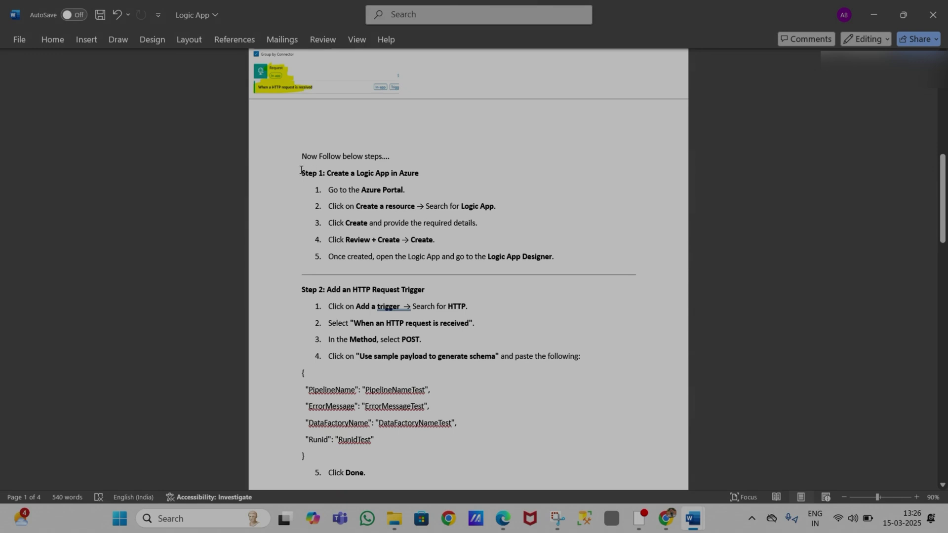
drag(301, 170, 552, 262)
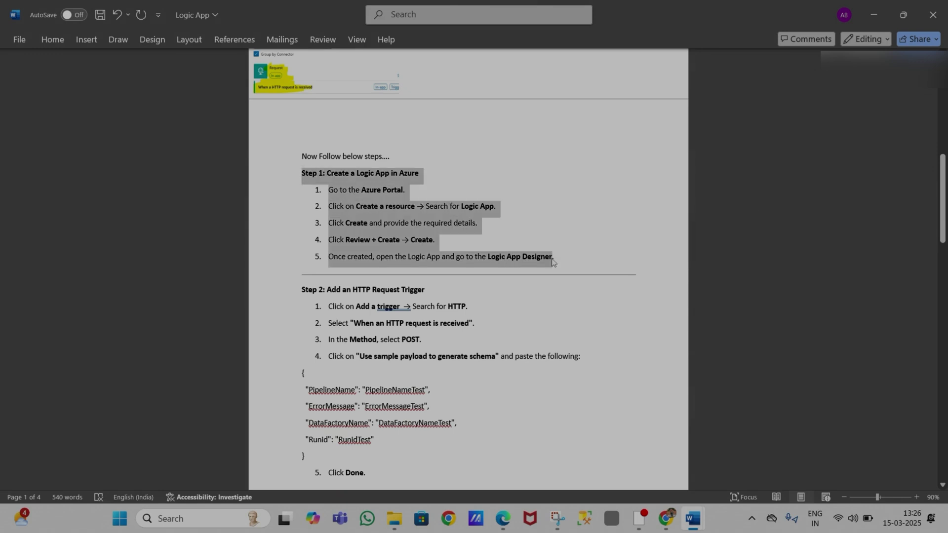
click(553, 262)
drag(327, 288, 475, 307)
double_click(369, 309)
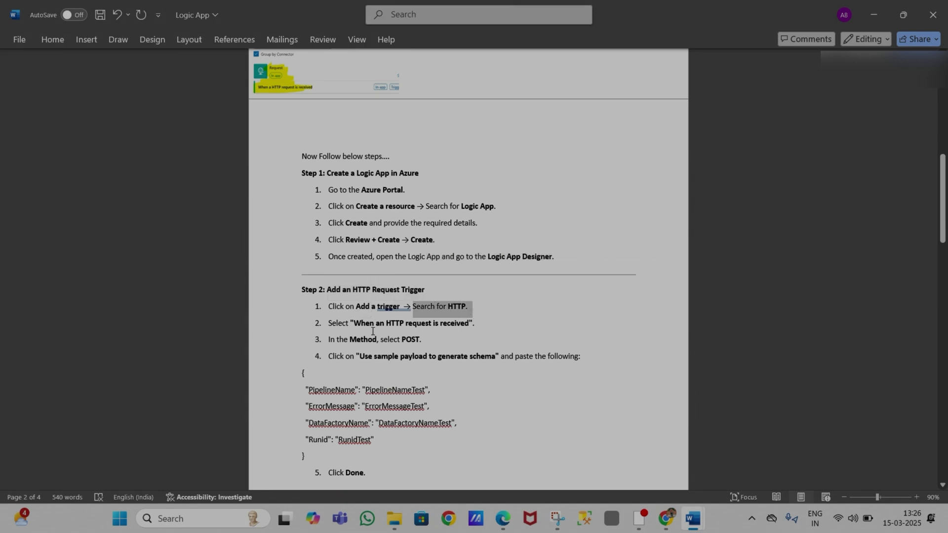
click(423, 326)
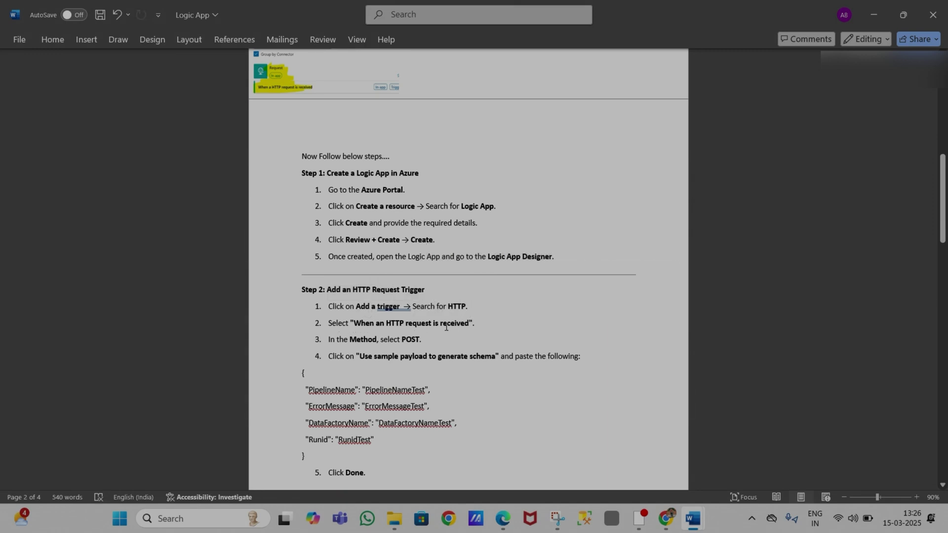
Step: Return to the designer in the browser, search the triggers for request, and add the "When a HTTP request is received" trigger
key(alt+Tab)
click(644, 219)
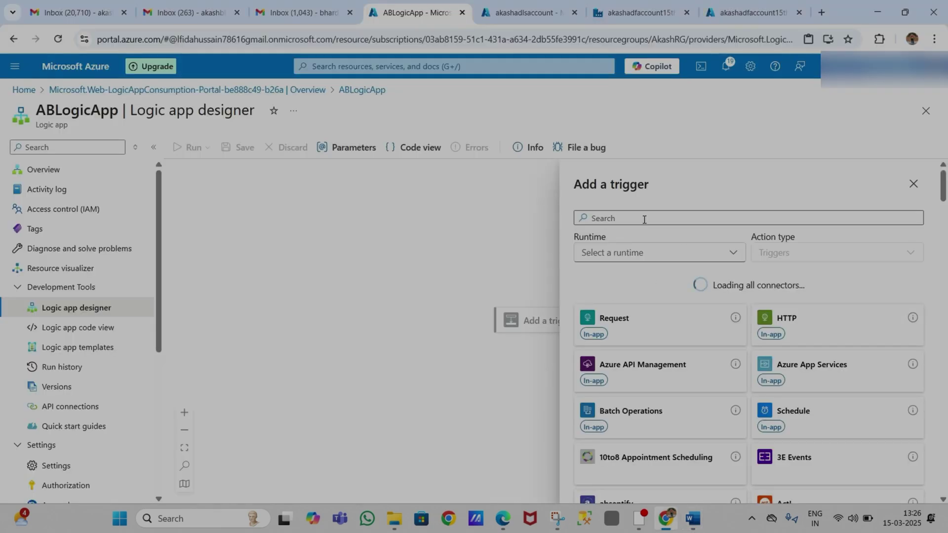
text(htt)
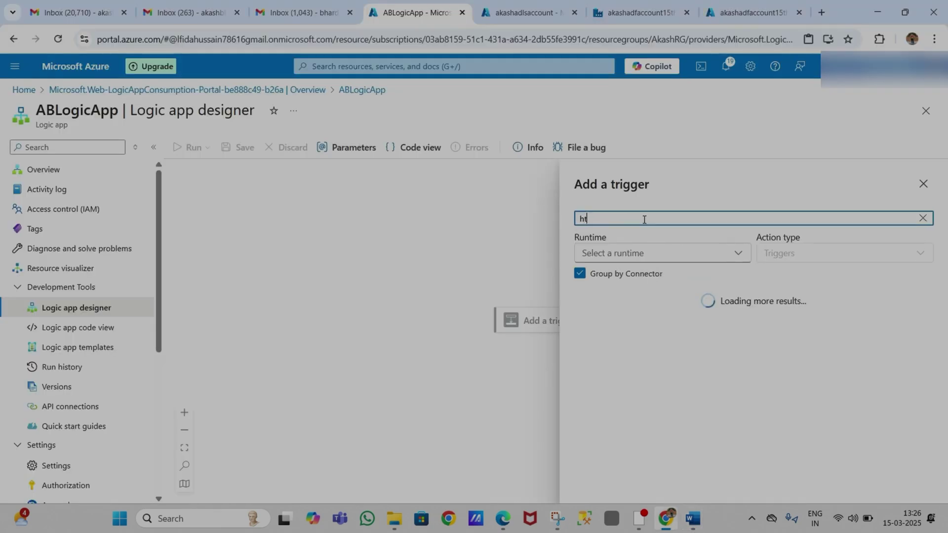
key(BackSpace)
key(BackSpace)
key(BackSpace)
text(rea)
key(BackSpace)
text(quest)
key(BackSpace)
key(BackSpace)
key(BackSpace)
text(est)
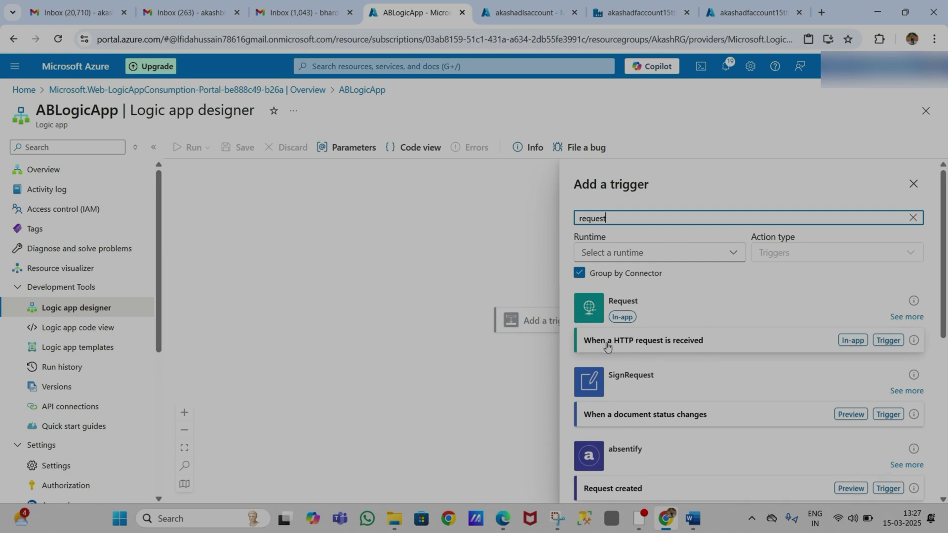
click(731, 345)
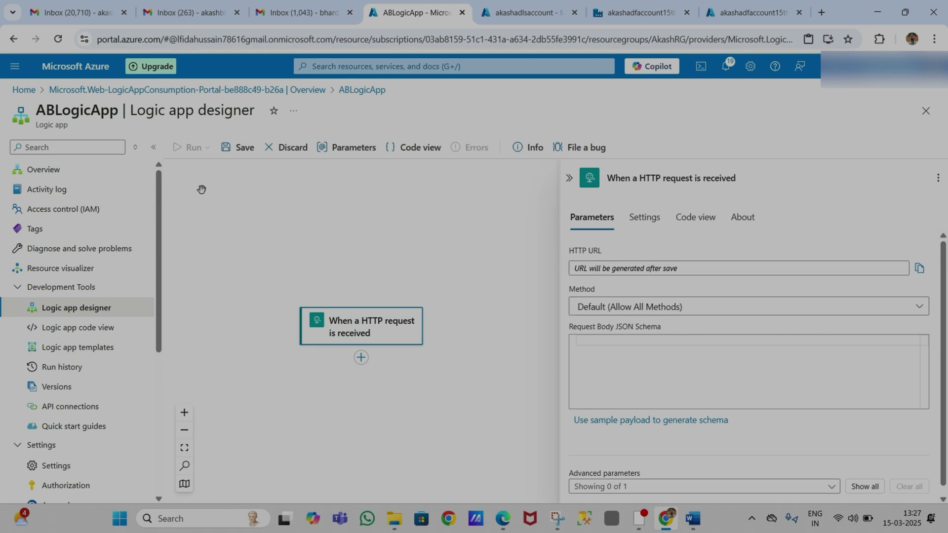
Step: Set the HTTP request trigger's method to POST
click(689, 307)
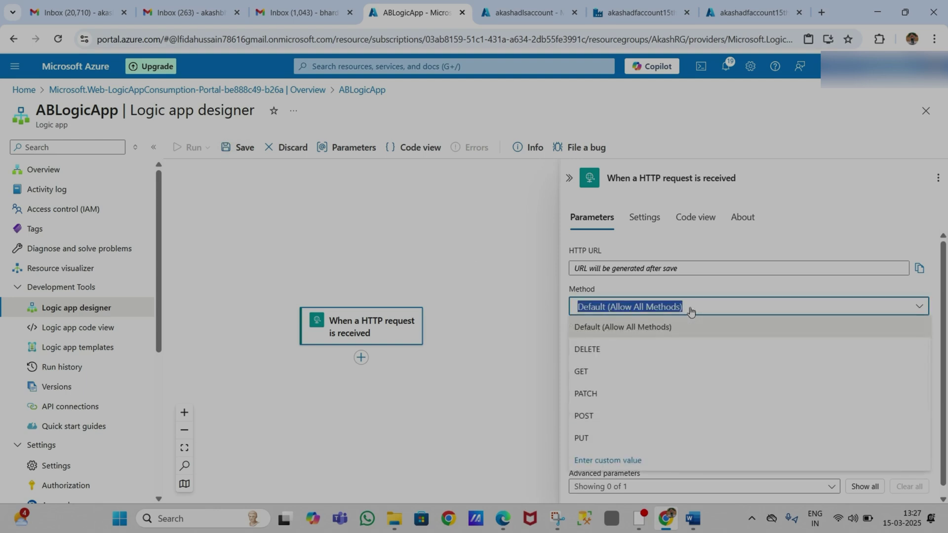
click(633, 424)
click(594, 340)
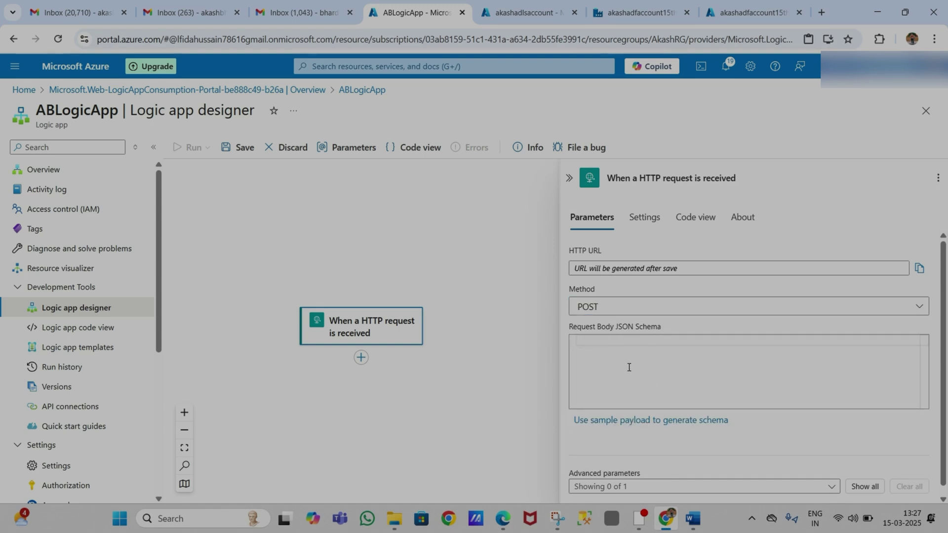
Step: Start generating the request schema from a sample payload, then switch to the Logic App document in Word and copy the Step 2 JSON payload
click(668, 422)
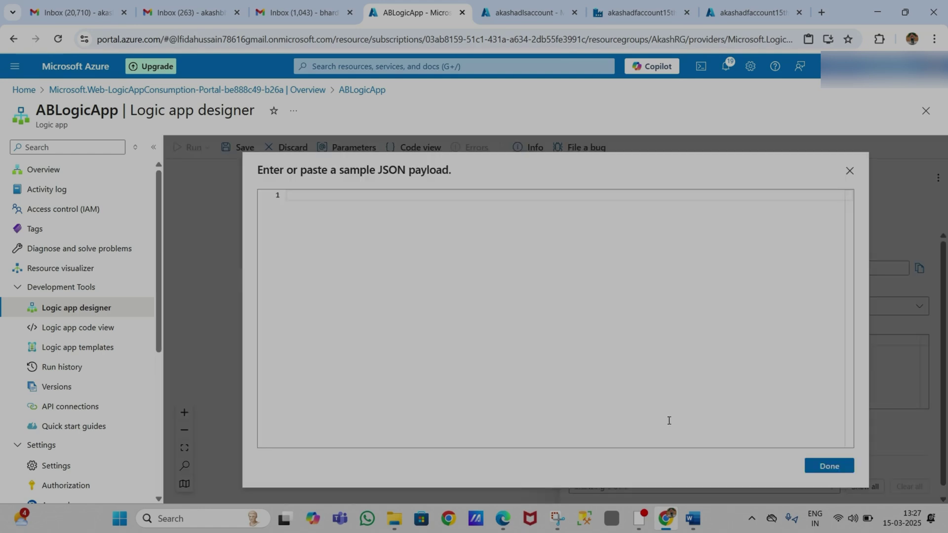
mouse_move(693, 518)
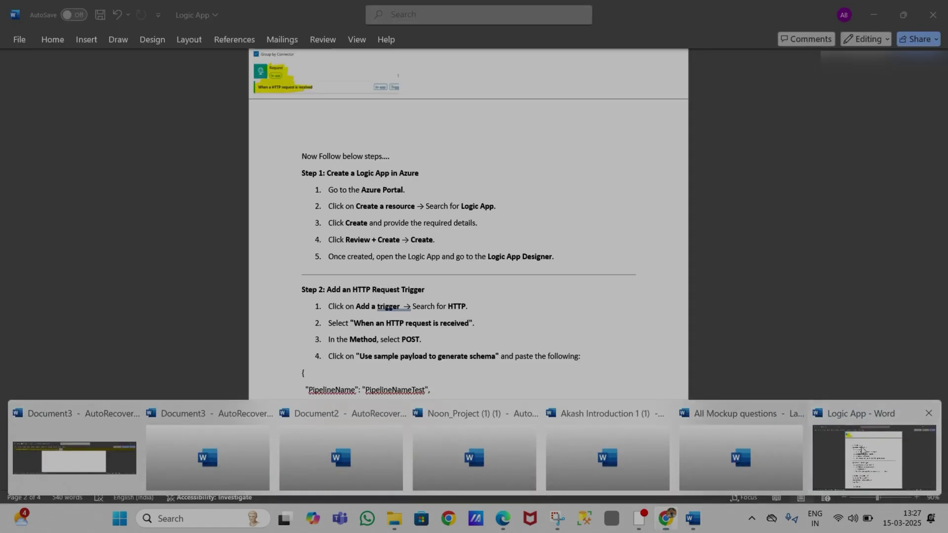
click(892, 474)
scroll(343, 378, down, 3)
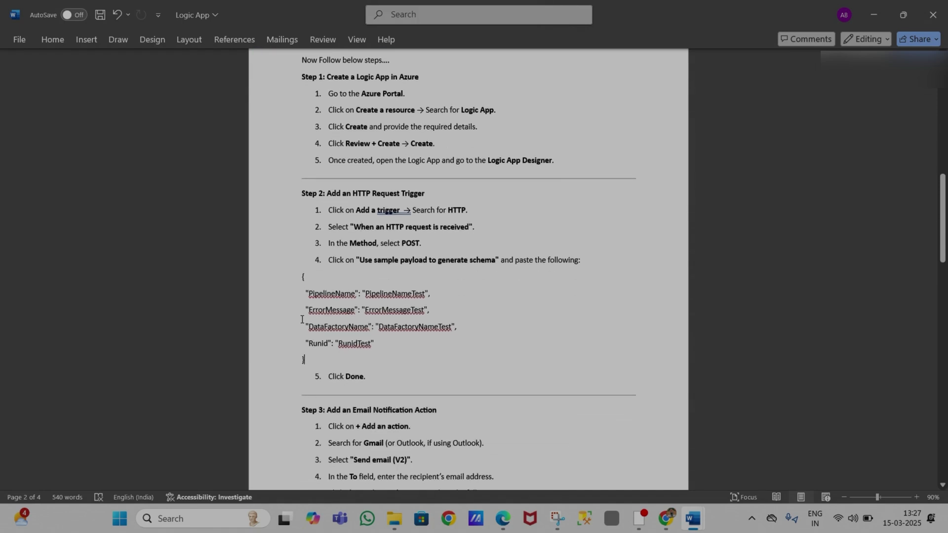
shift+click(298, 279)
key(ctrl+c)
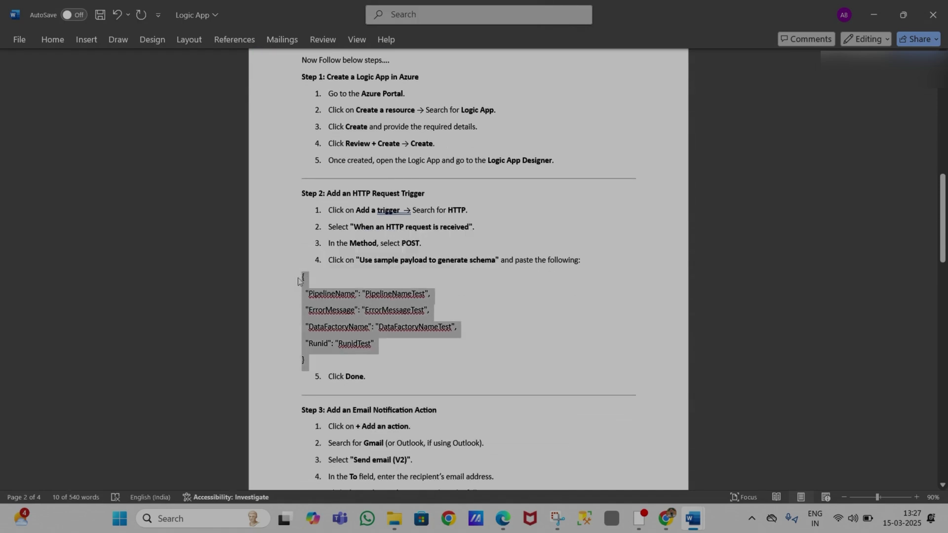
Step: Back in the browser, generate the request body schema from the copied payload with PipelineName, ErrorMessage, DataFactoryName and Runid, and review it
key(alt+Tab)
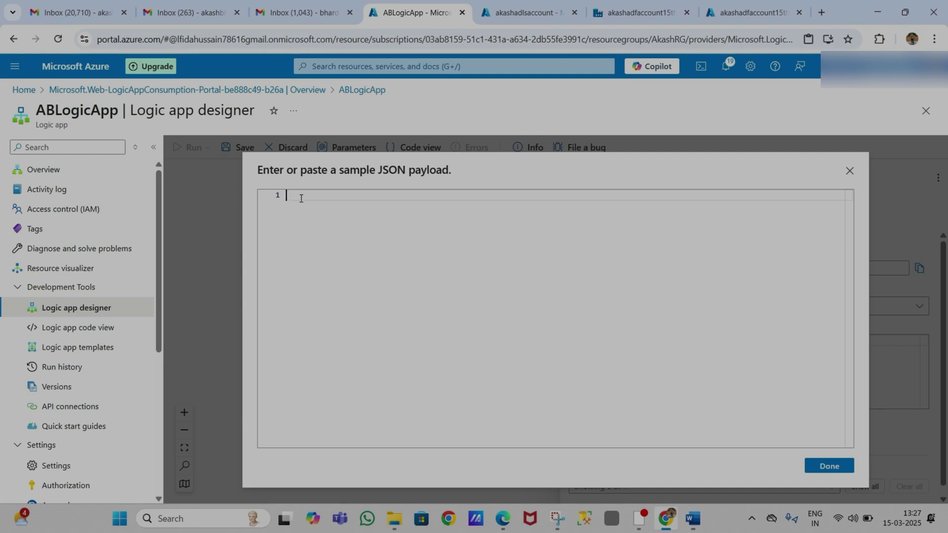
key(ctrl+v)
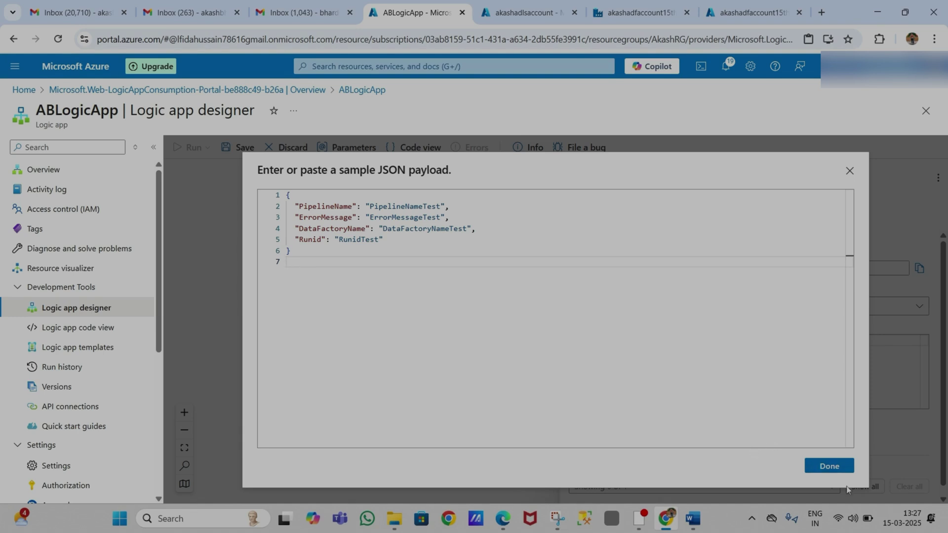
click(829, 466)
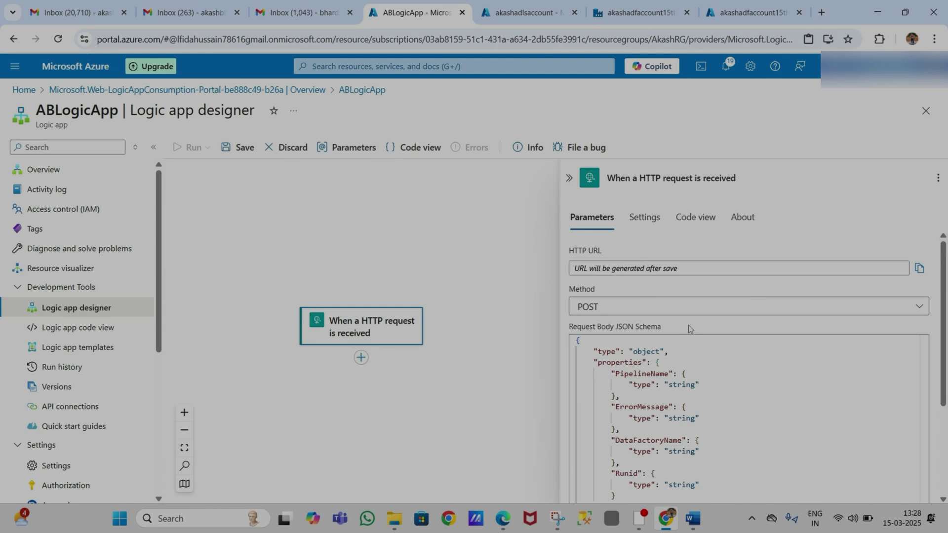
scroll(688, 326, down, 3)
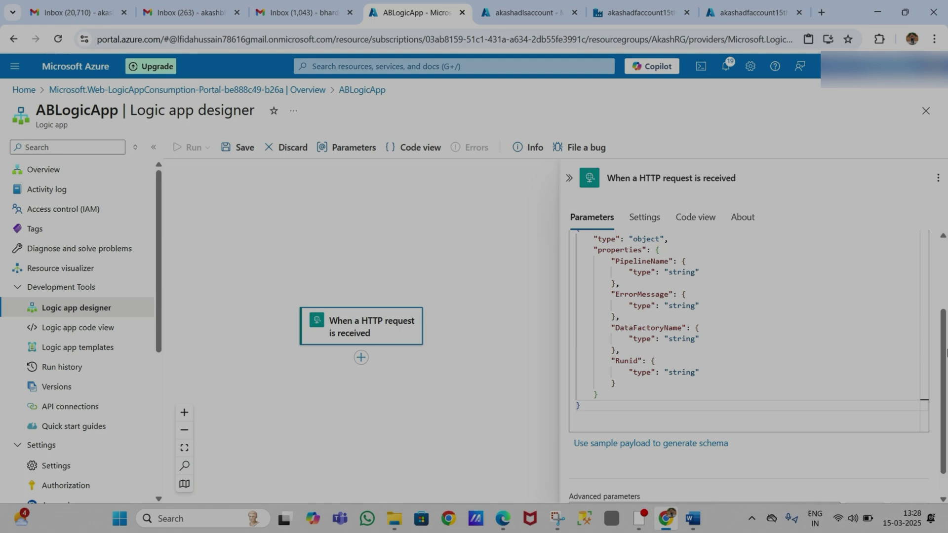
scroll(944, 271, up, 3)
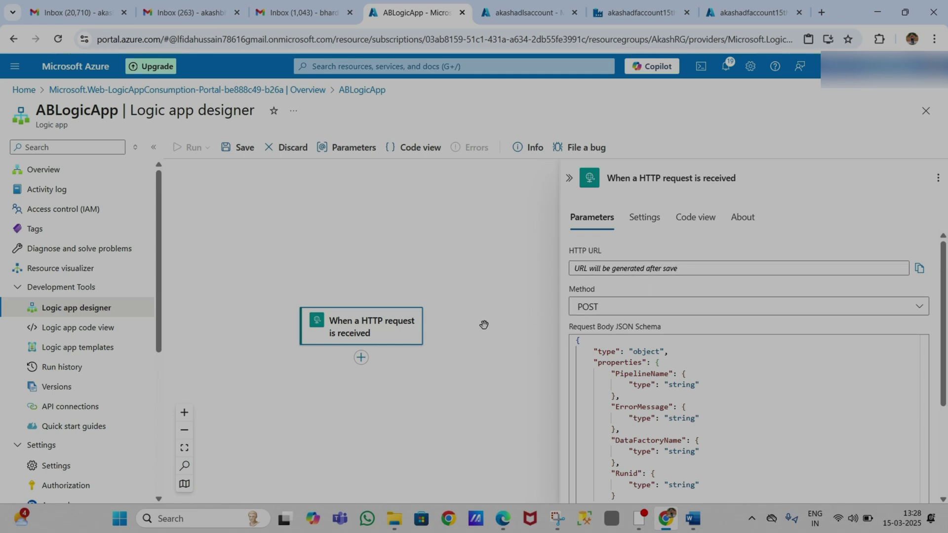
Step: Add an action below the HTTP request trigger, searching for gmail and choosing Gmail's Send email (V2)
click(568, 178)
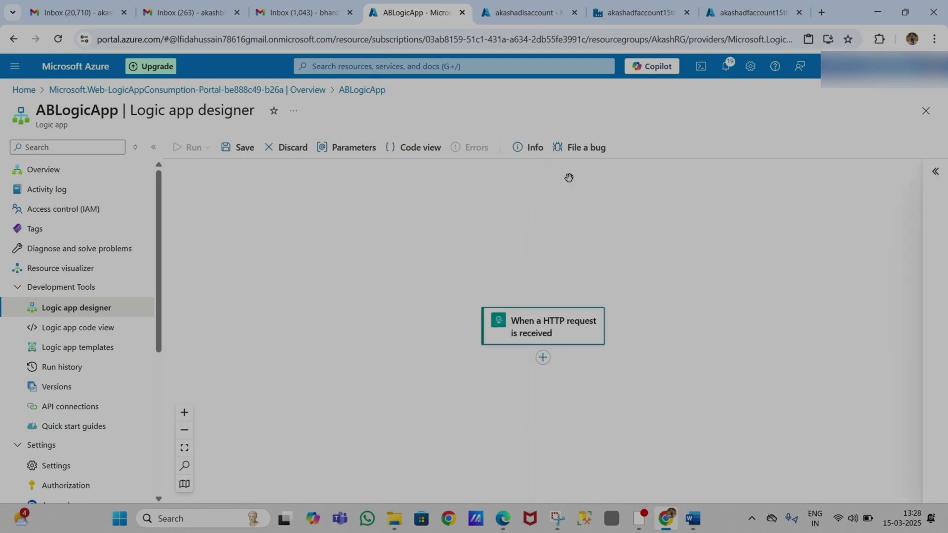
click(543, 358)
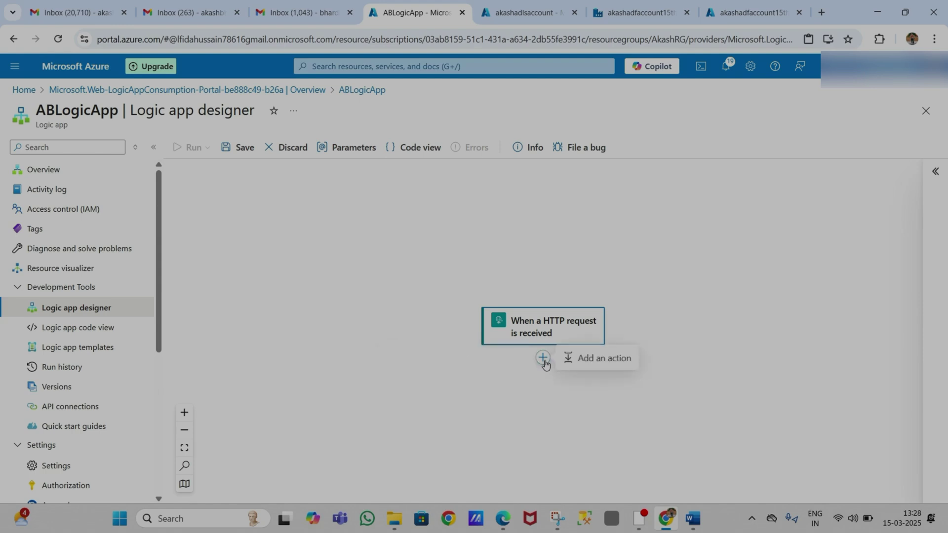
click(615, 365)
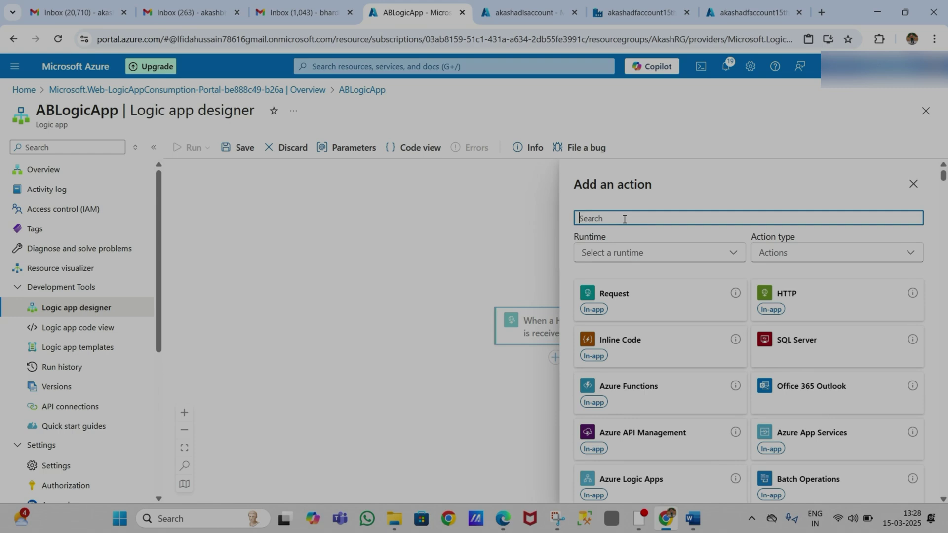
text(gmail)
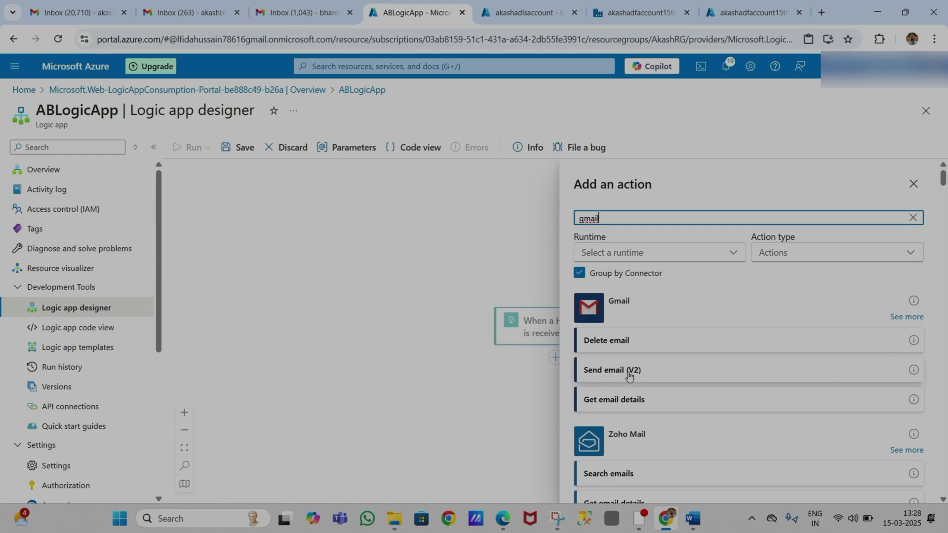
click(644, 371)
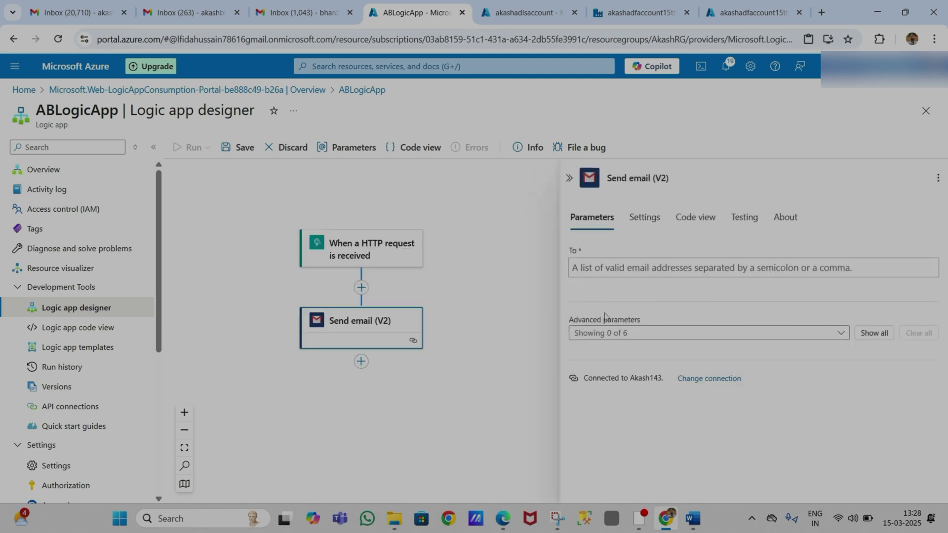
Step: Enter the recipient's email address in the To field of the Send email (V2) action
click(581, 267)
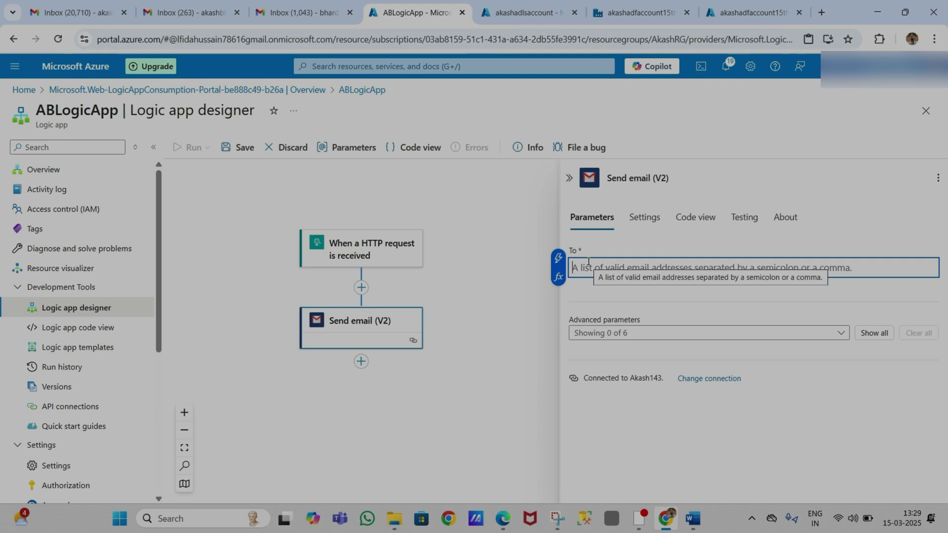
key(ctrl+v)
text(gmail.com)
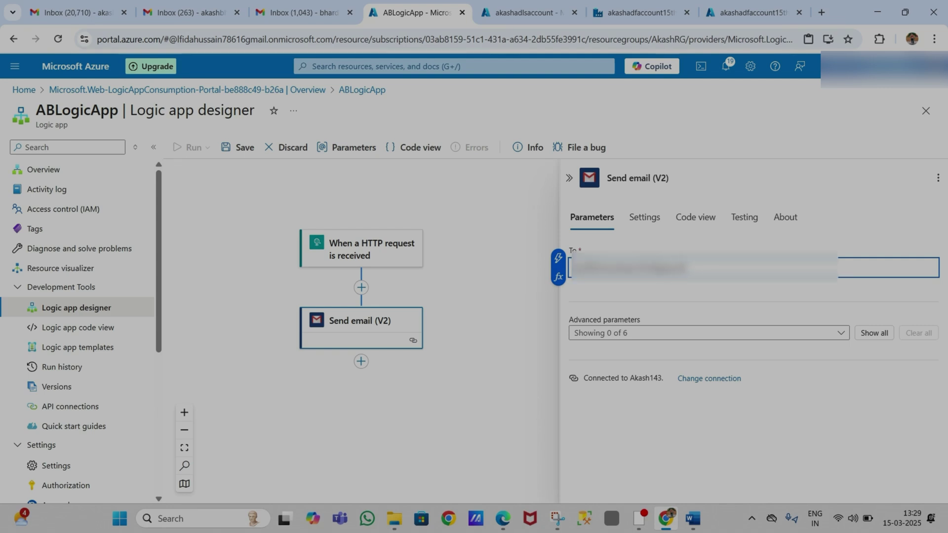
text(.co)
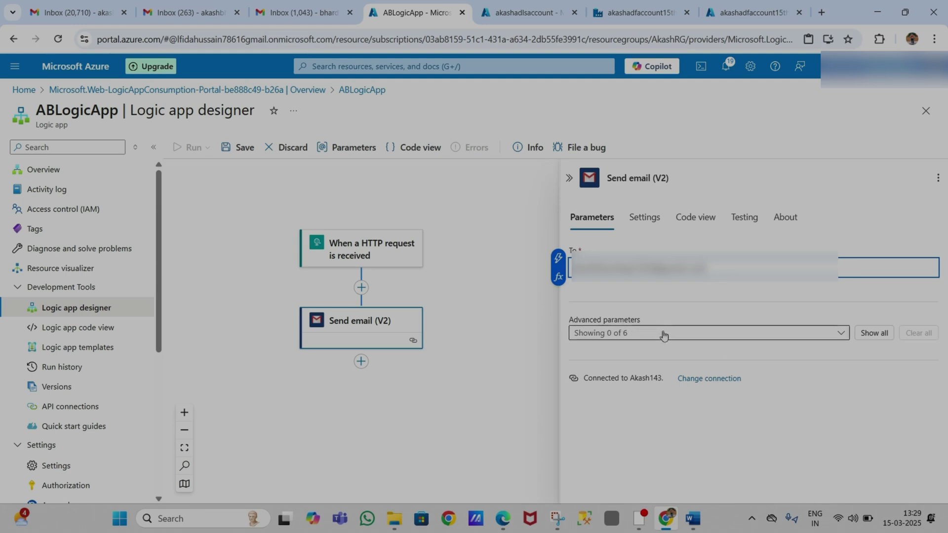
Step: Add the Subject and Body advanced parameters to the Send email (V2) action
click(847, 336)
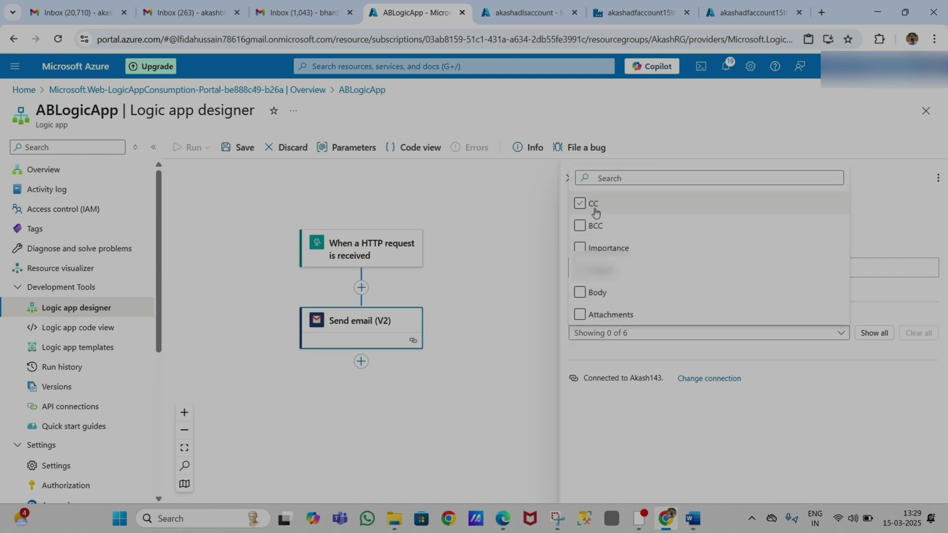
click(595, 211)
click(582, 207)
click(581, 271)
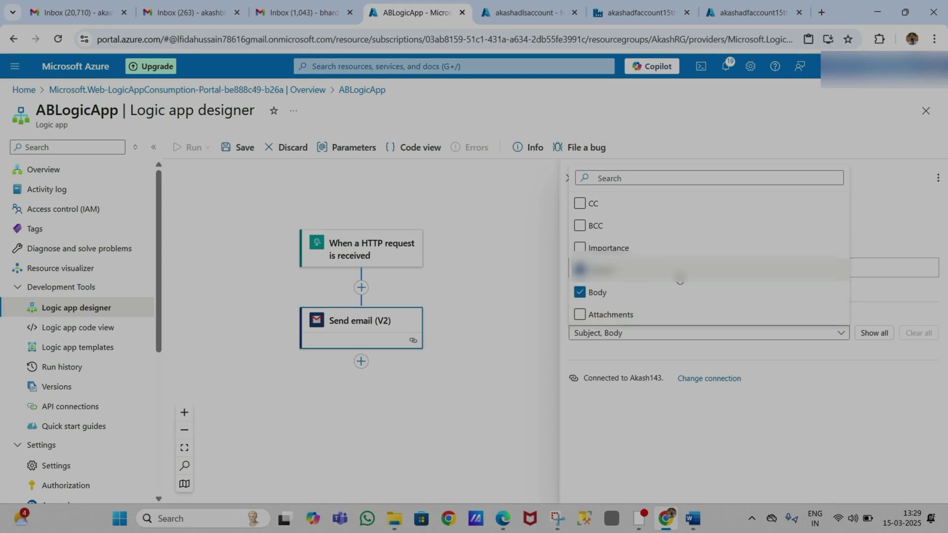
click(889, 300)
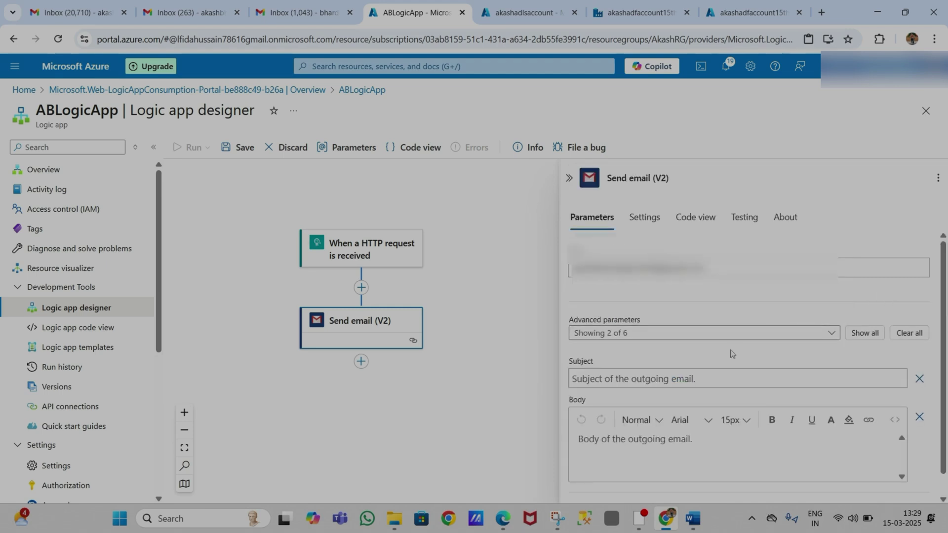
Step: Copy the subject line from Step 3 of the Word document and set the email subject to "Urgent: Azure Data Factory Pipeline Failure Notificatio"
scroll(713, 364, down, 1)
click(629, 350)
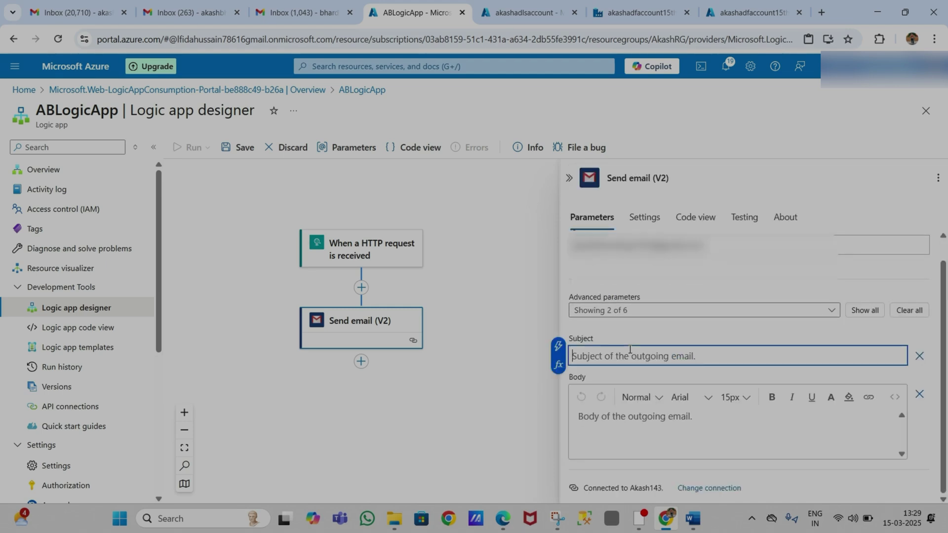
click(693, 519)
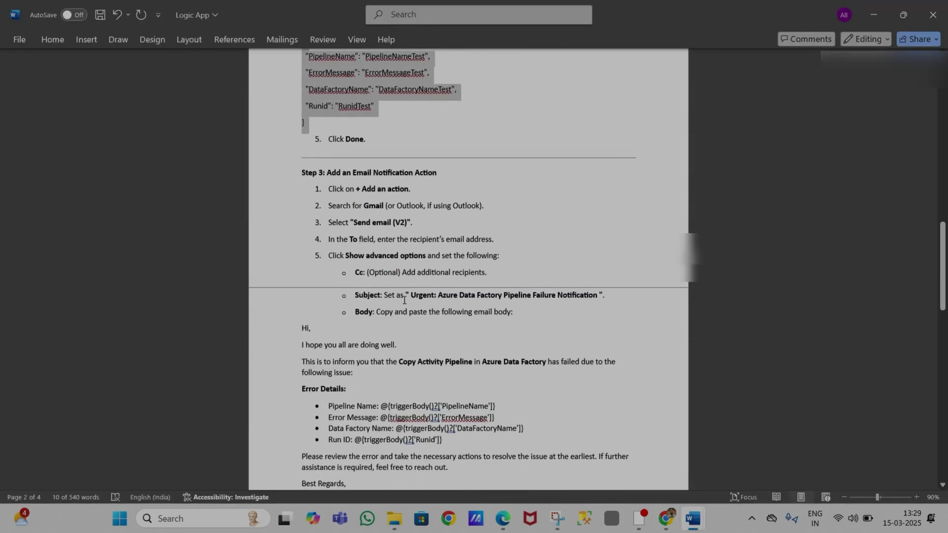
drag(412, 295, 595, 291)
key(ctrl+c)
key(alt+Tab)
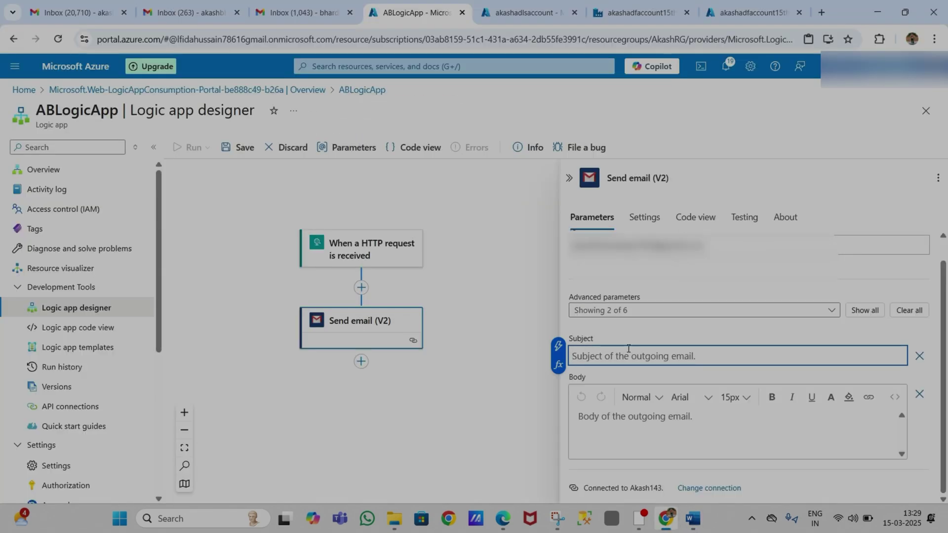
key(ctrl+v)
Step: Copy the failure notification text from "Hi," through the signature in the Word document and paste it as the email body in the browser
click(596, 416)
key(alt+Tab)
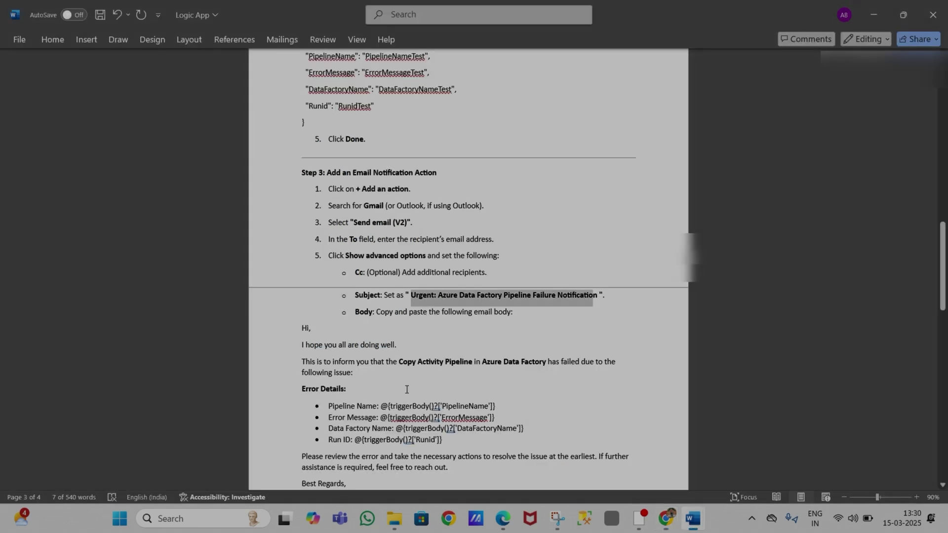
scroll(421, 366, down, 4)
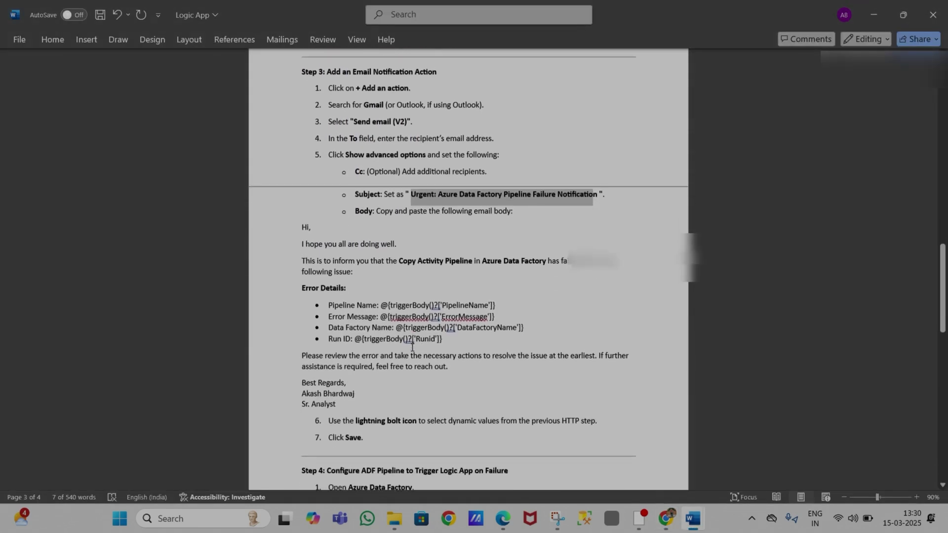
drag(348, 397, 301, 218)
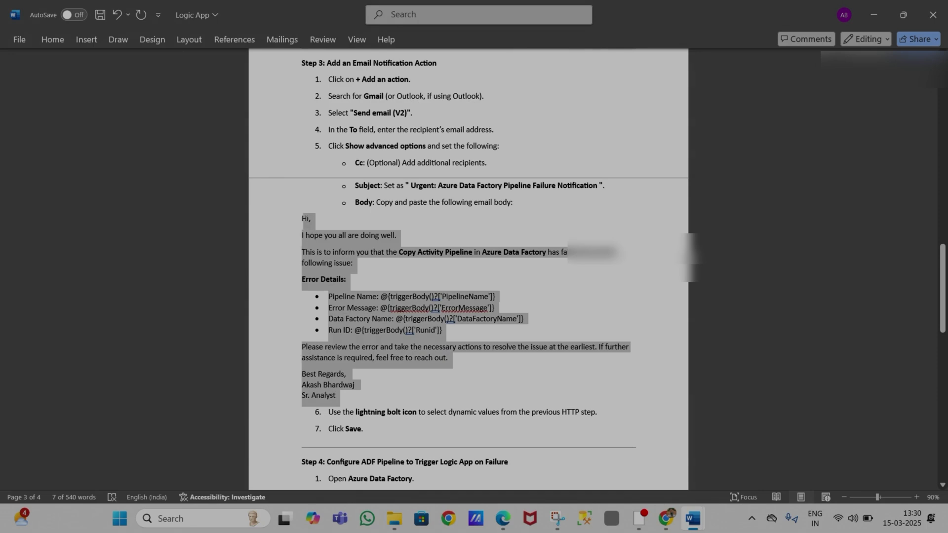
key(ctrl+c)
key(alt+Tab)
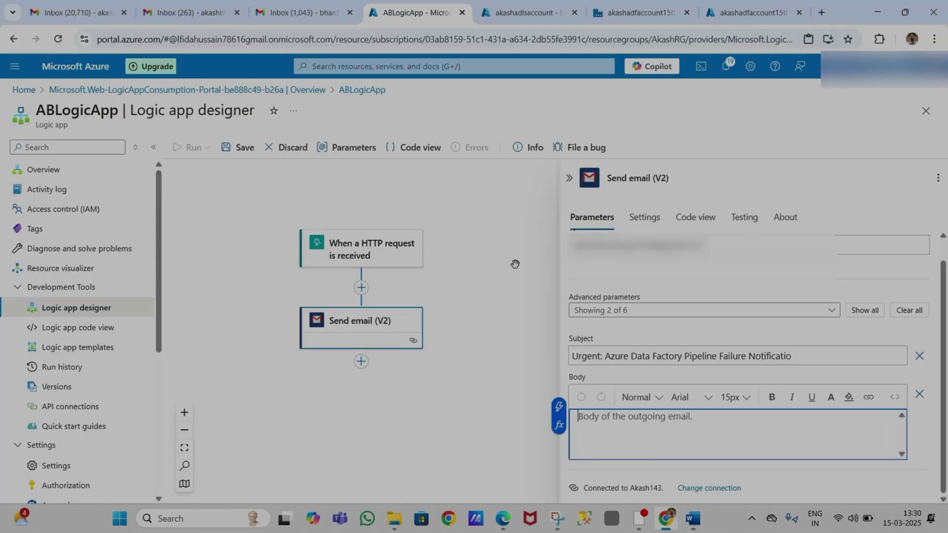
key(ctrl+v)
Step: Insert blank lines in the email body after the greeting, the "I hope you all are doing well." line and the failure sentence
click(598, 342)
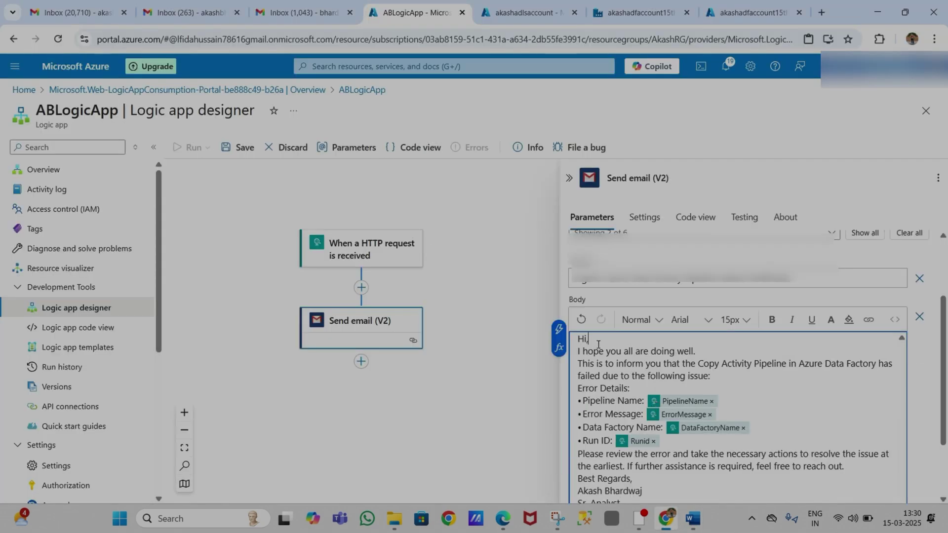
key(Return)
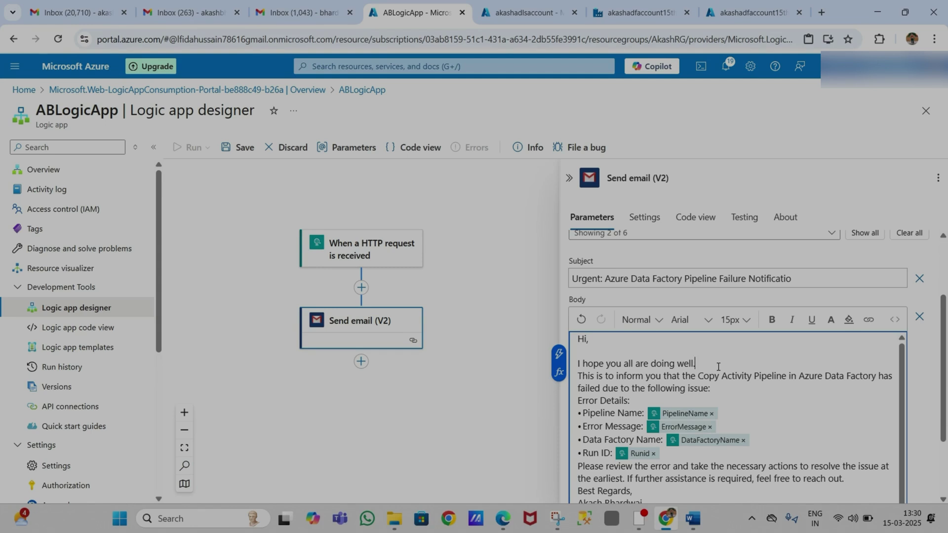
key(Return)
scroll(720, 399, down, 1)
click(721, 387)
key(Return)
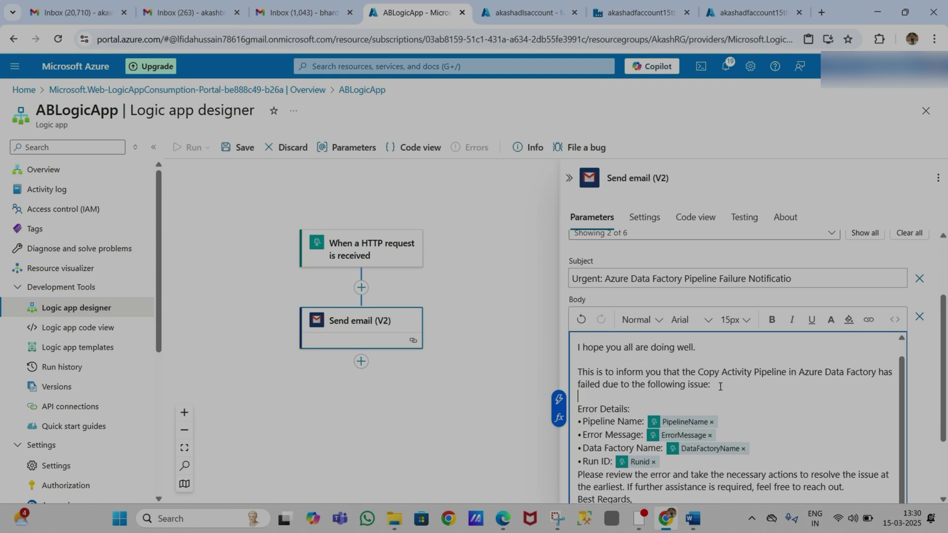
Step: Insert one blank line each after the Error Details heading, the Pipeline Name line and the Error Message line in the email body
click(642, 409)
key(Return)
click(730, 420)
key(Return)
click(733, 434)
key(Return)
key(Return)
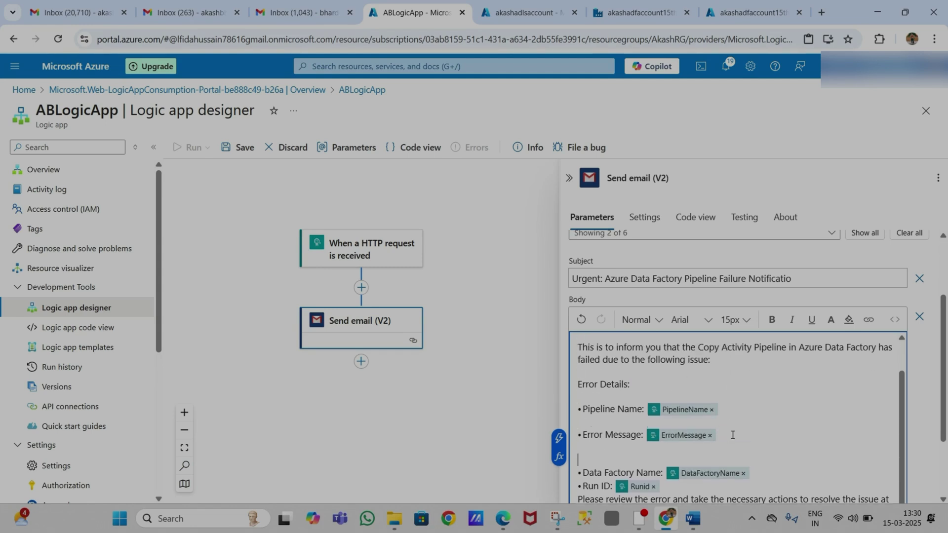
key(BackSpace)
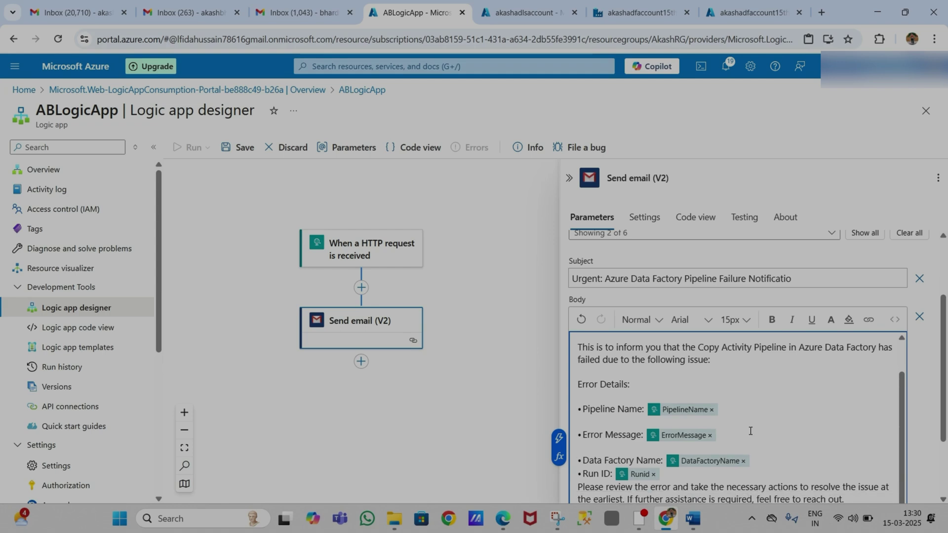
Step: Insert a blank line after the Data Factory Name line and after the Run ID line in the email body
scroll(759, 425, down, 1)
click(762, 433)
key(Return)
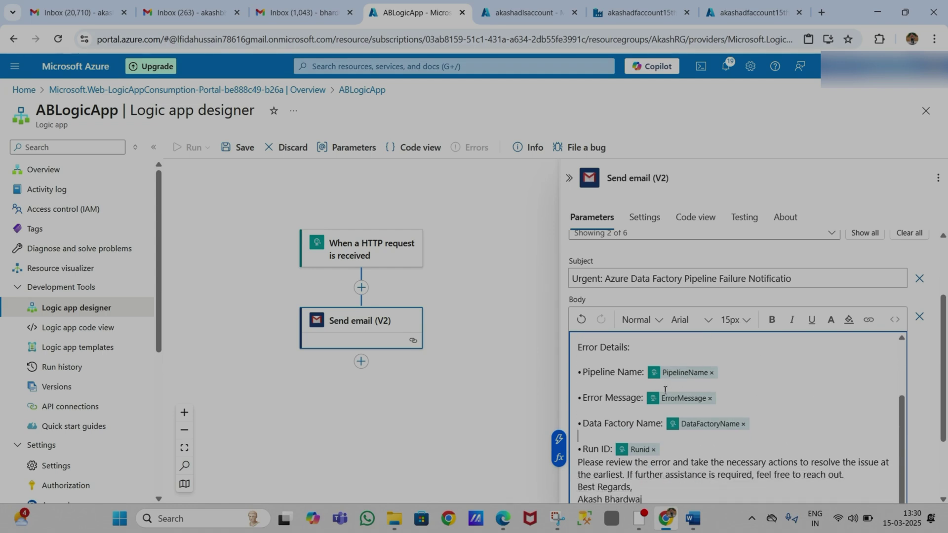
click(679, 452)
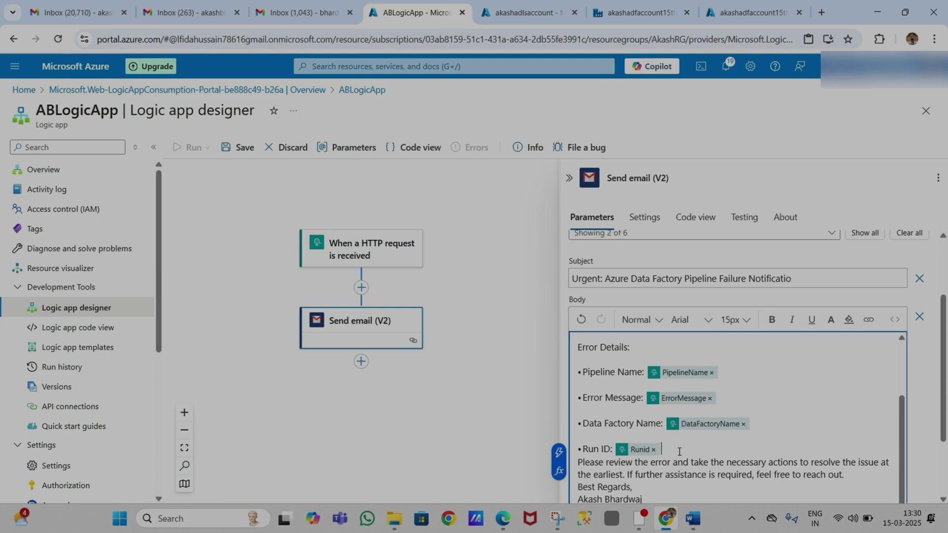
key(Return)
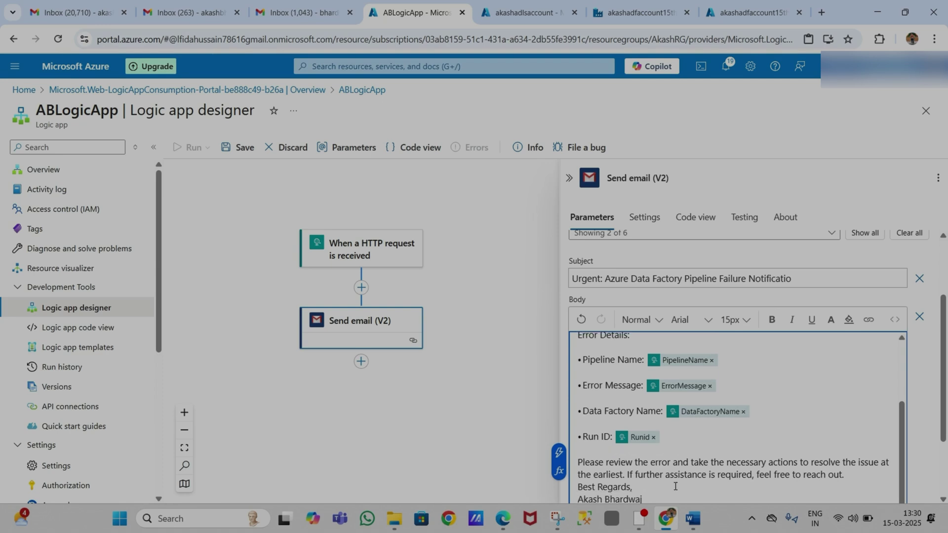
Step: Insert a blank line before "Best Regards," in the email body and check the message layout
key(Return)
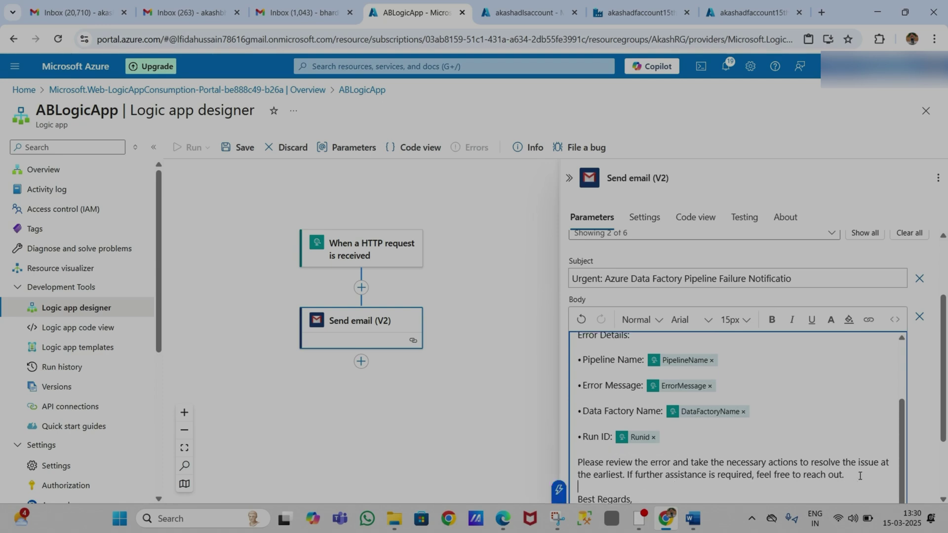
scroll(703, 480, down, 2)
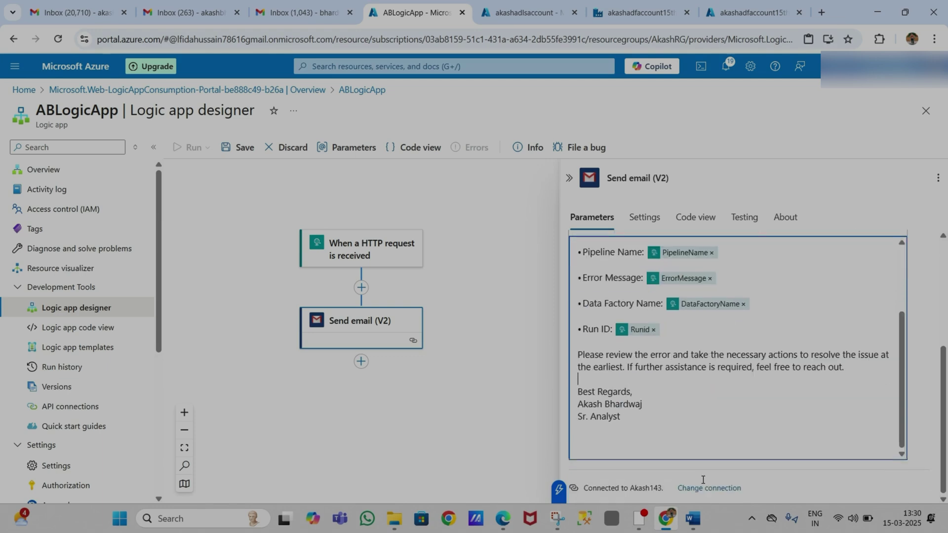
scroll(675, 448, up, 2)
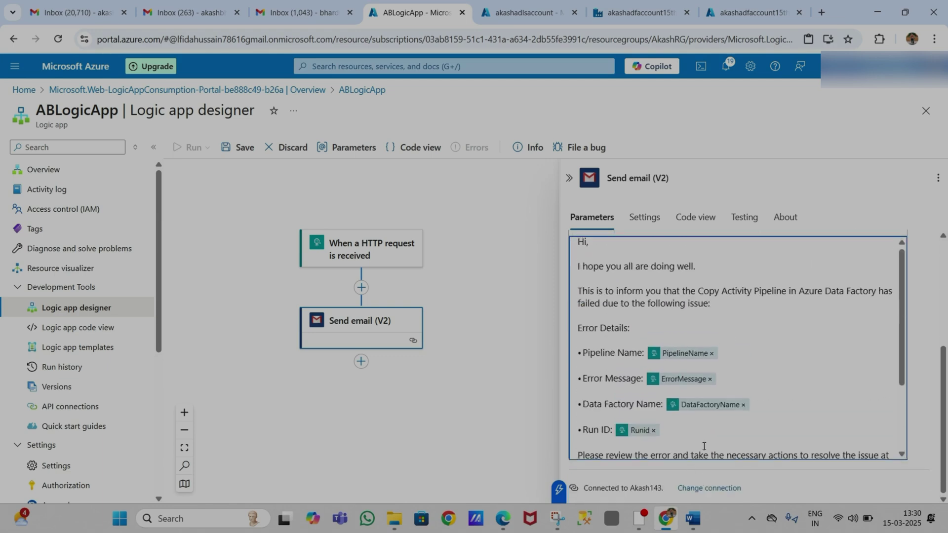
Step: Remove the PipelineName token from the Pipeline Name line and reinsert it from the HTTP trigger's dynamic content
click(712, 354)
click(655, 353)
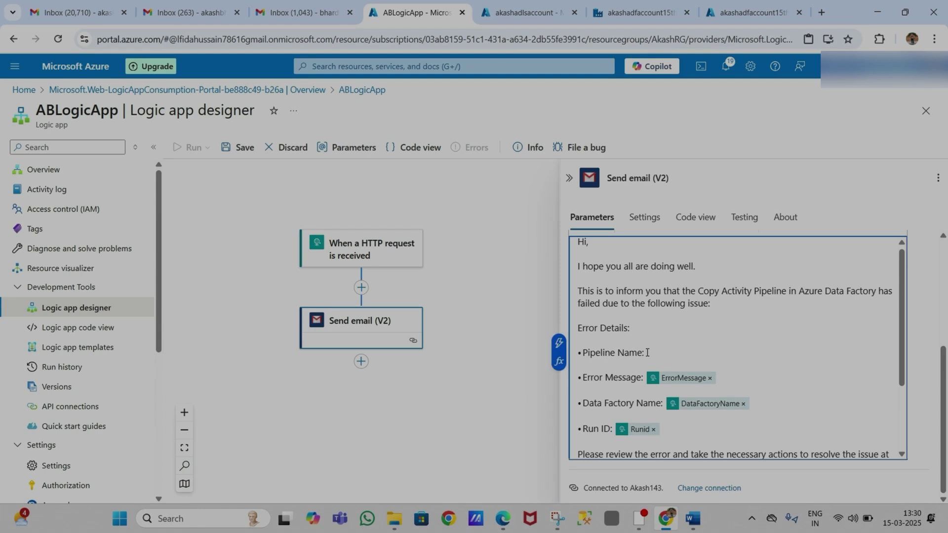
click(558, 346)
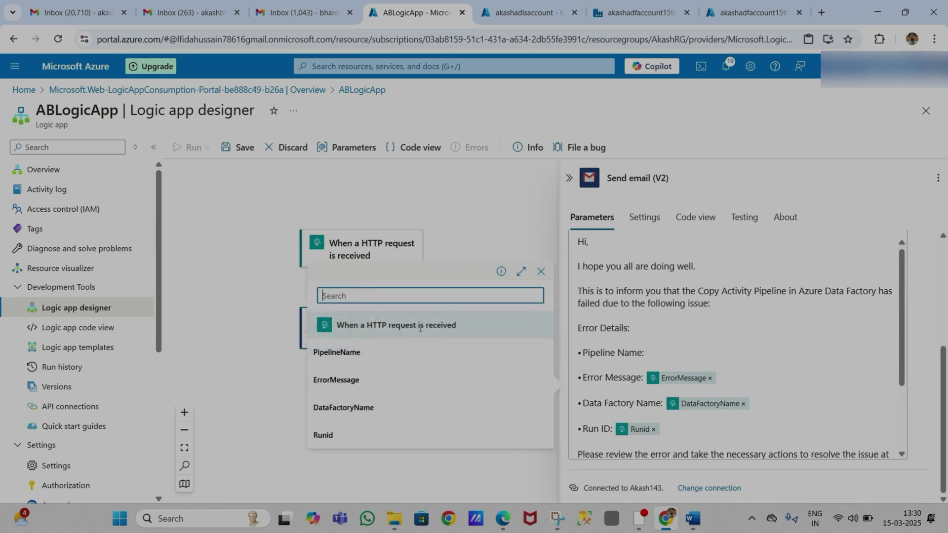
click(349, 352)
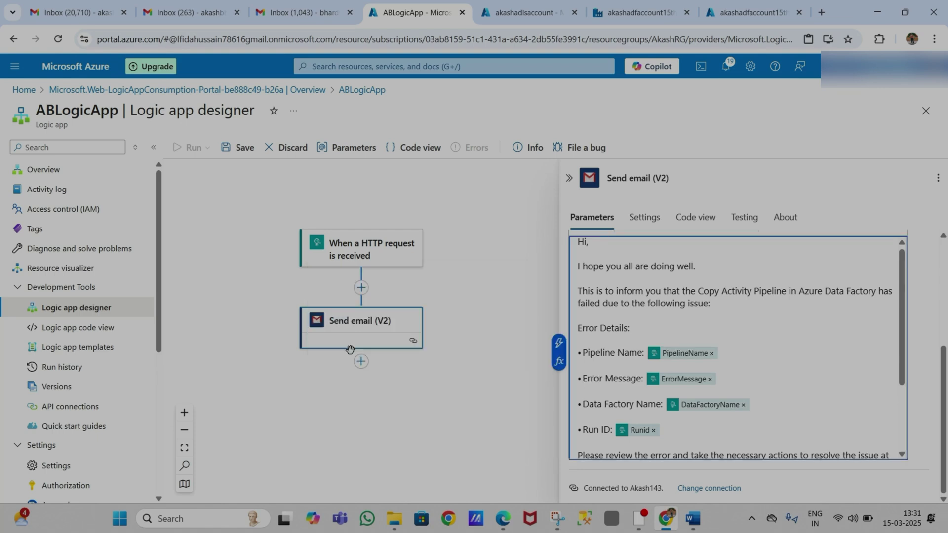
scroll(784, 399, down, 2)
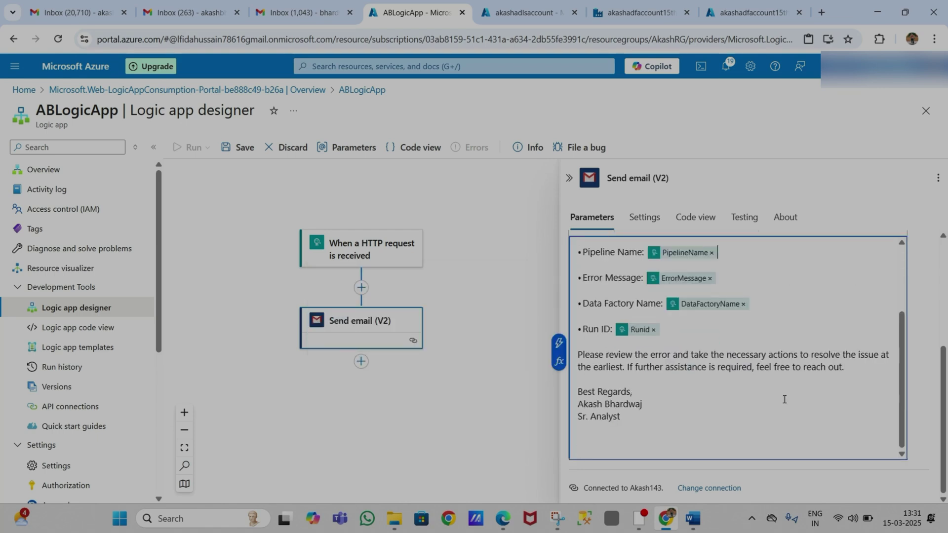
scroll(832, 374, up, 2)
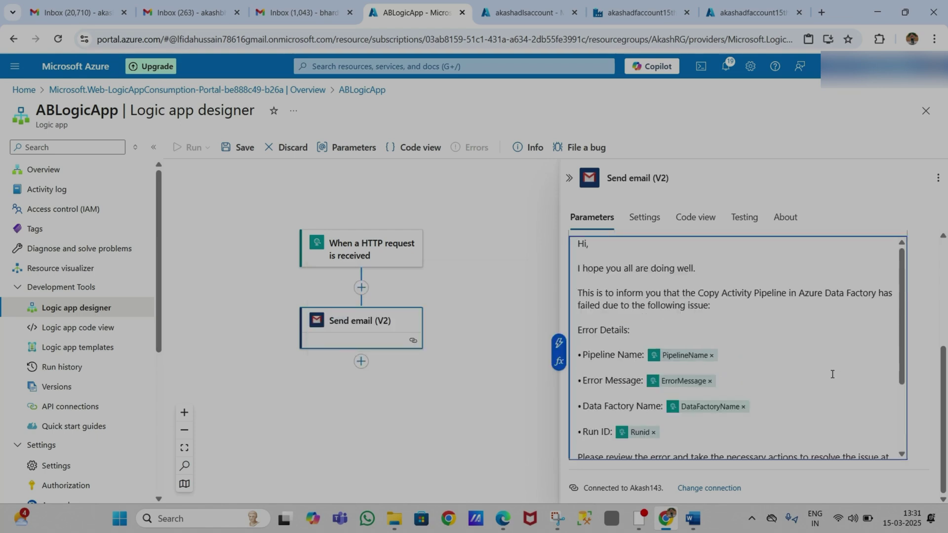
Step: Show the parameters of the "When a HTTP request is received" trigger and save the ABLogicApp workflow
click(862, 193)
scroll(844, 337, up, 4)
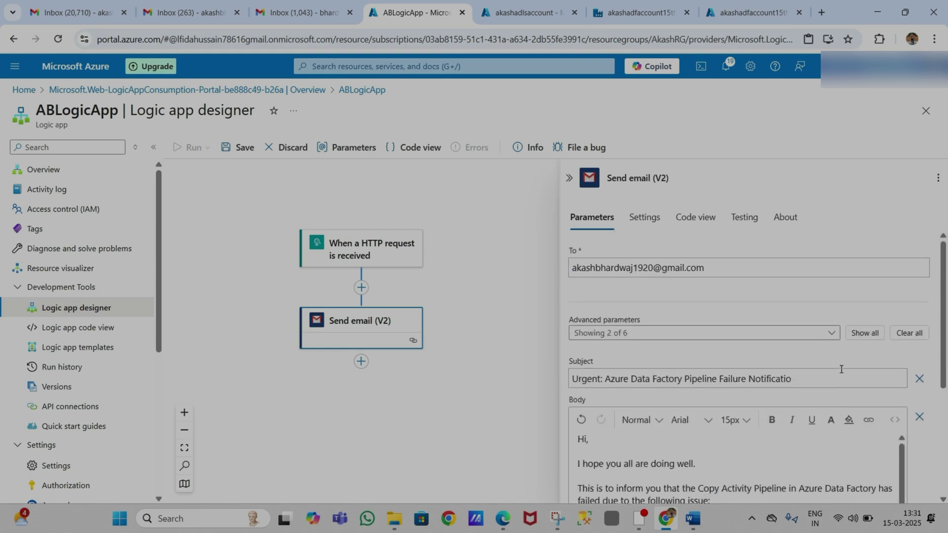
click(492, 298)
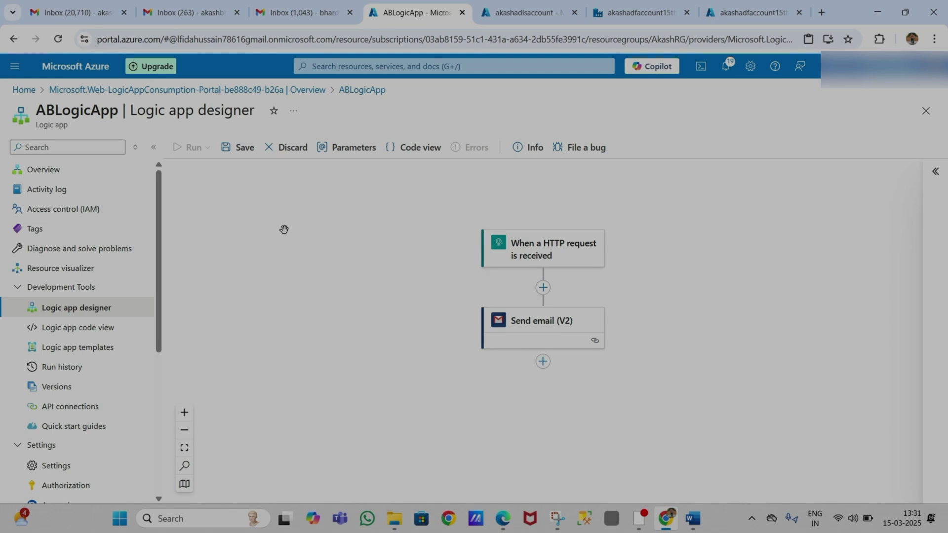
click(529, 262)
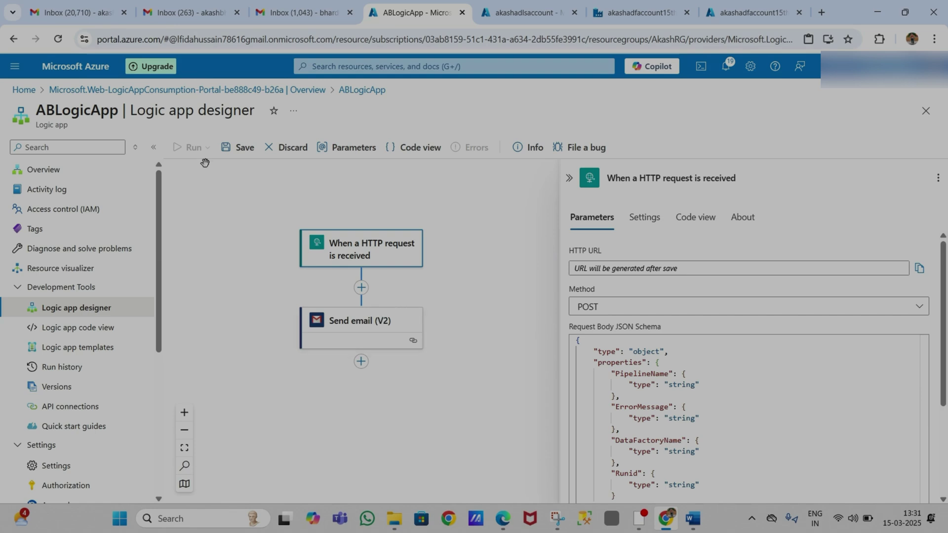
click(239, 151)
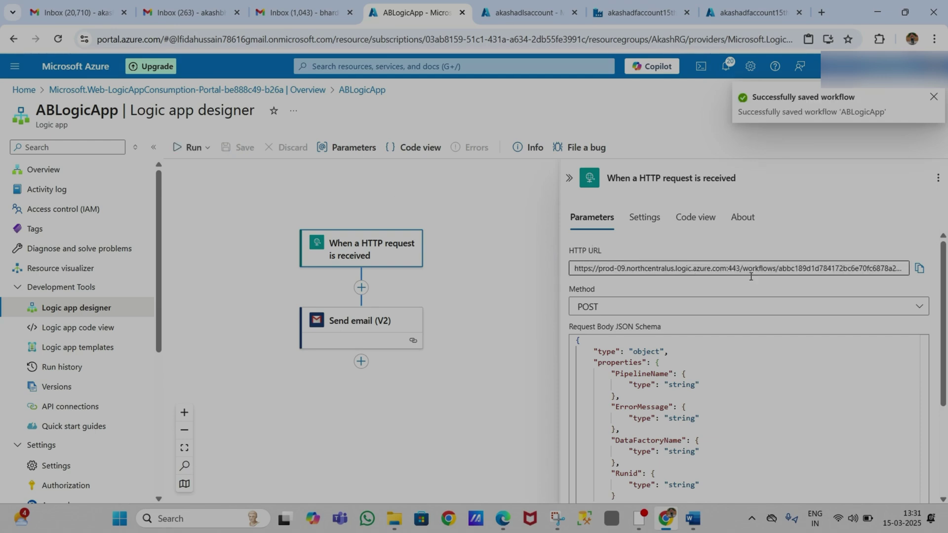
Step: Copy the HTTP trigger's generated URL and collapse the trigger's details
click(919, 269)
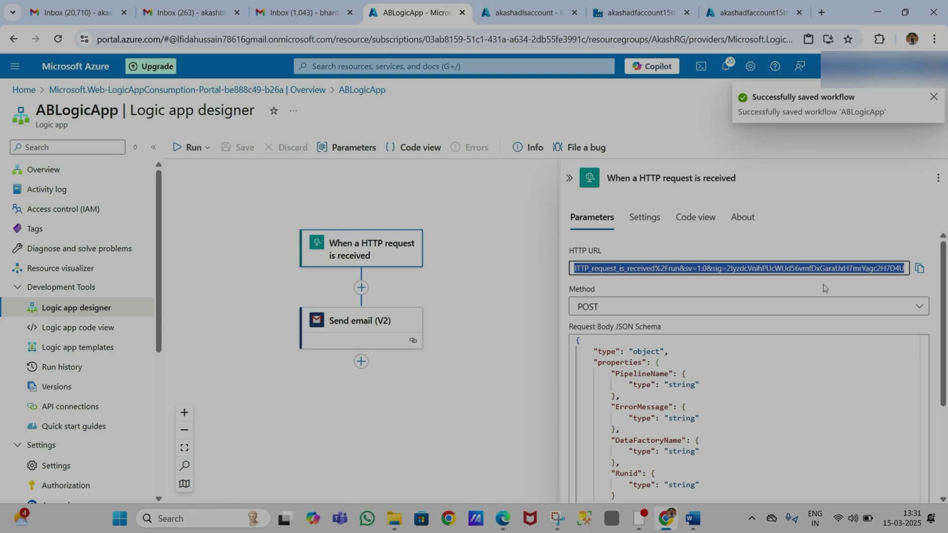
click(919, 269)
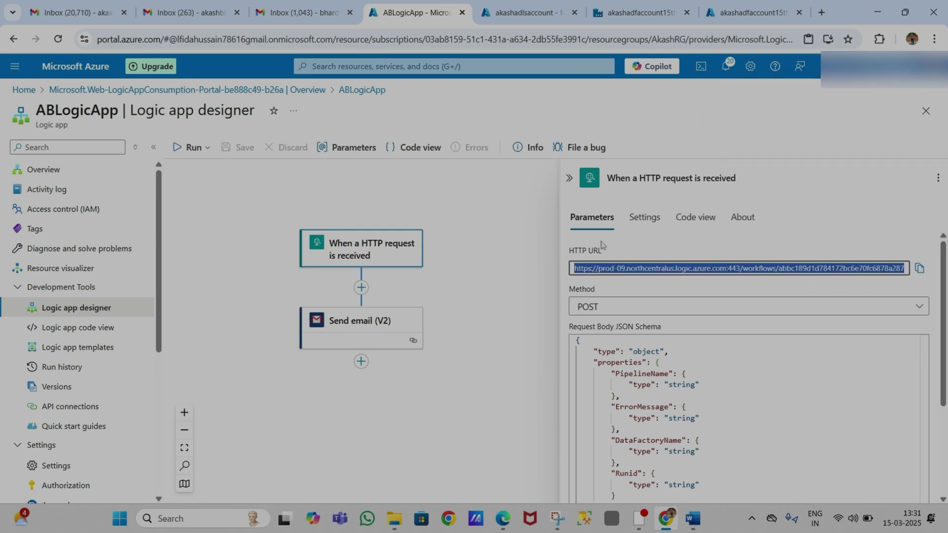
click(569, 178)
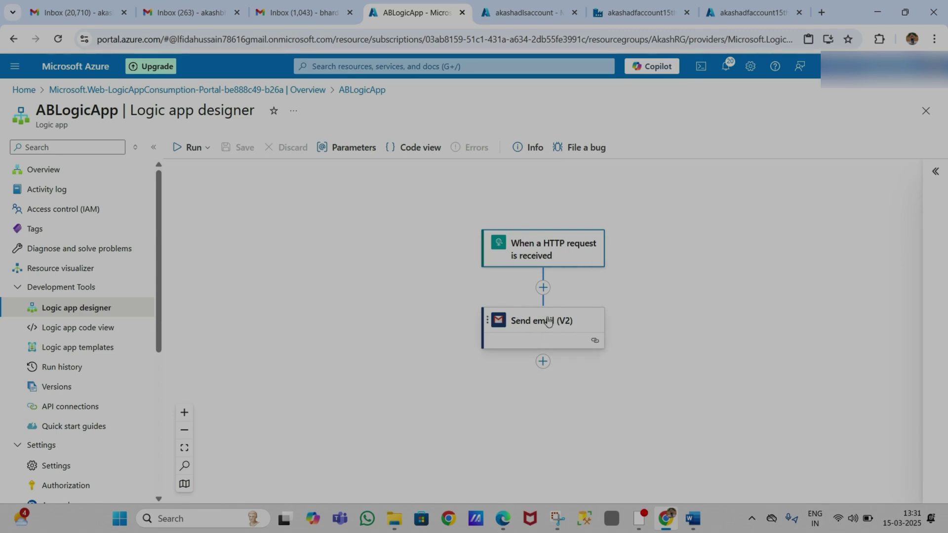
Step: Switch to the recipient's Gmail inbox and refresh its message list
click(178, 149)
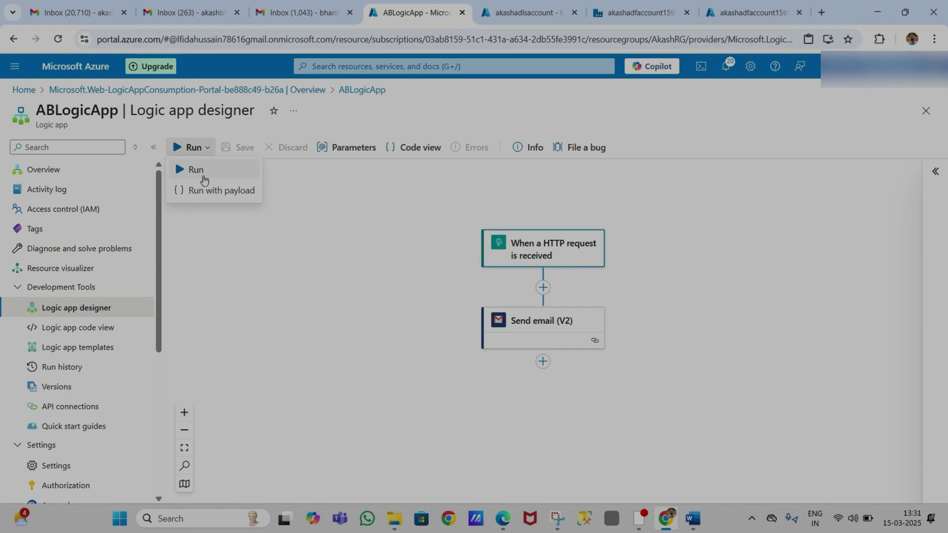
click(195, 12)
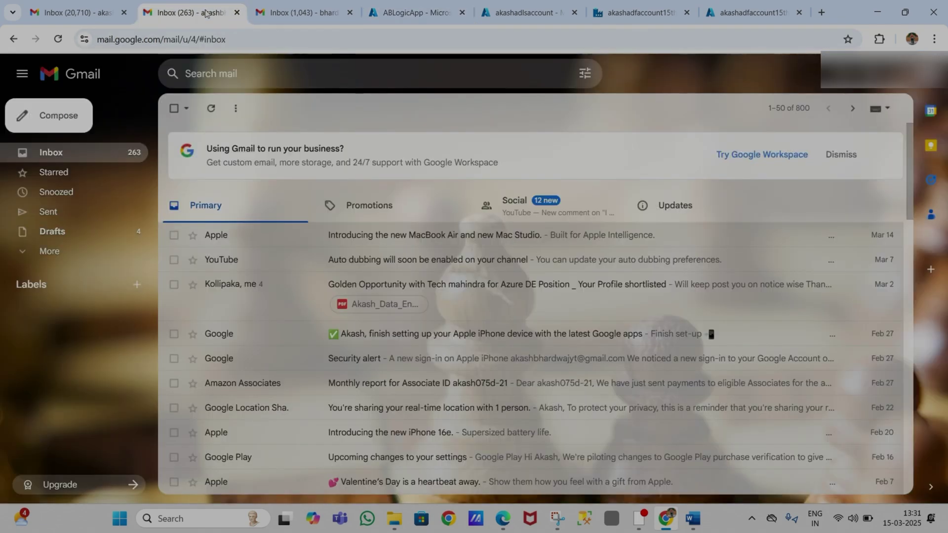
click(303, 9)
key(ctrl+1)
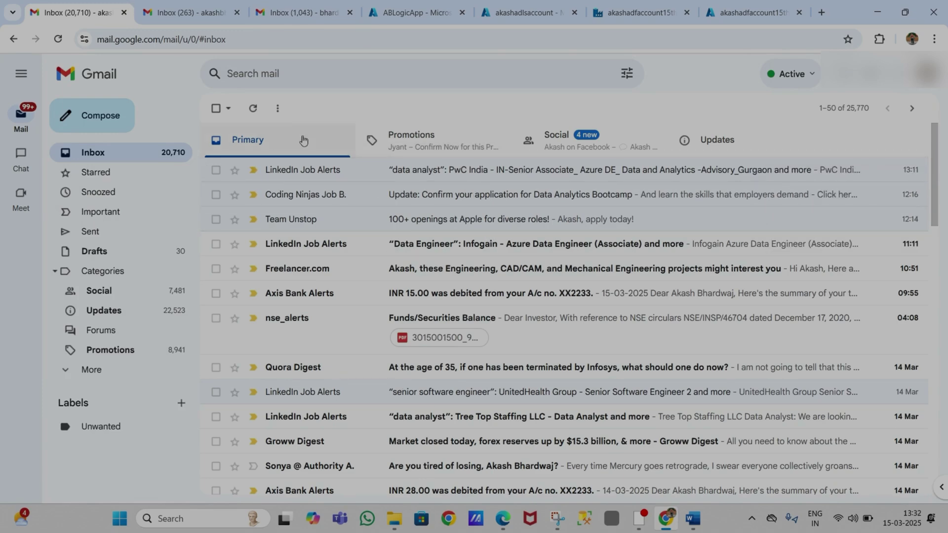
click(253, 108)
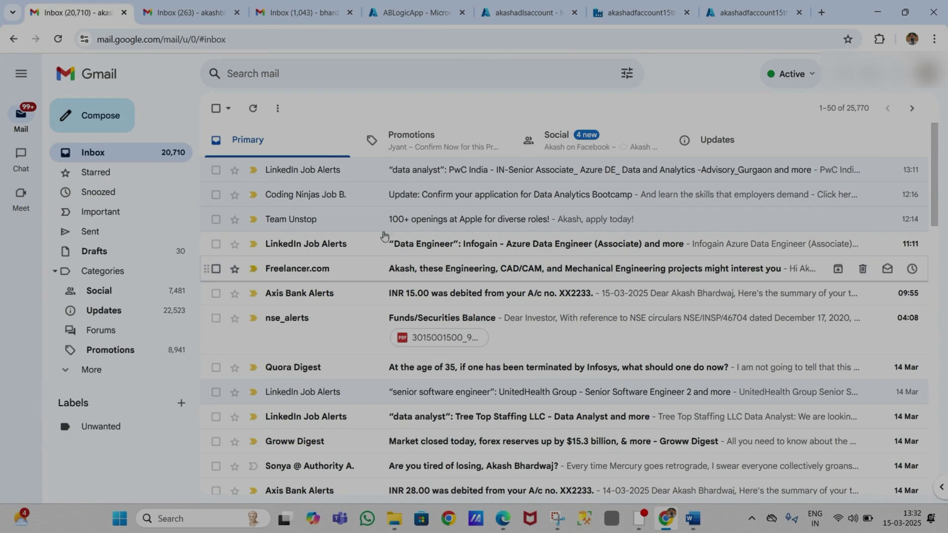
Step: Run the ABLogicApp workflow without a payload and open the received failure notification email in the recipient's Gmail inbox
click(417, 11)
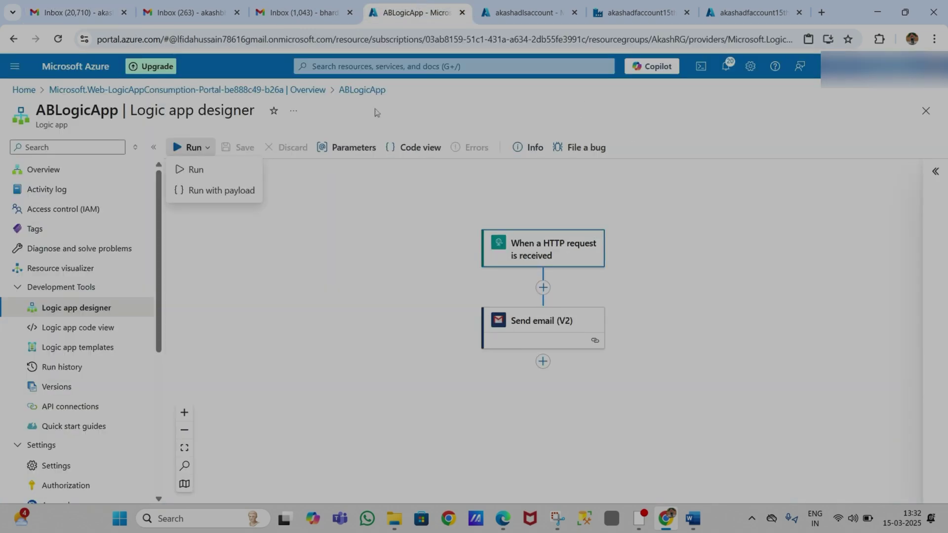
click(188, 169)
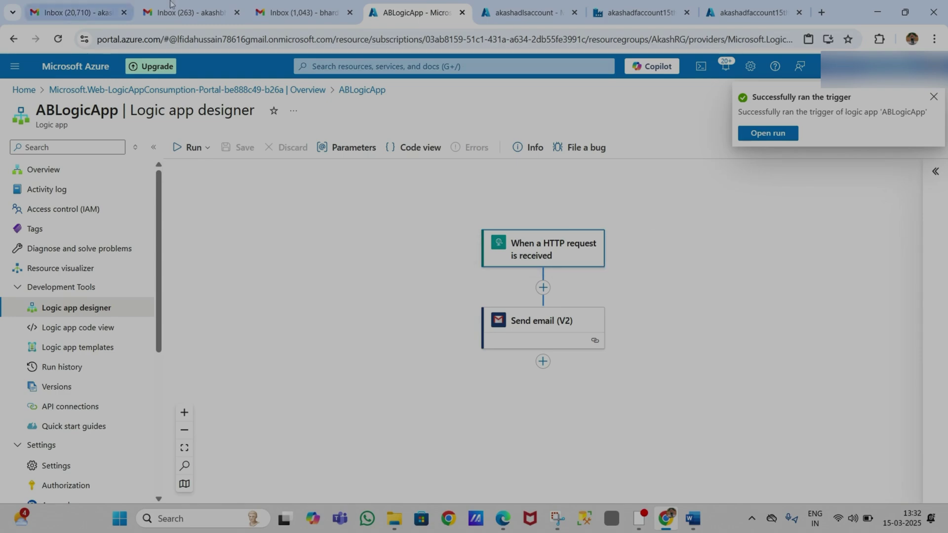
click(79, 12)
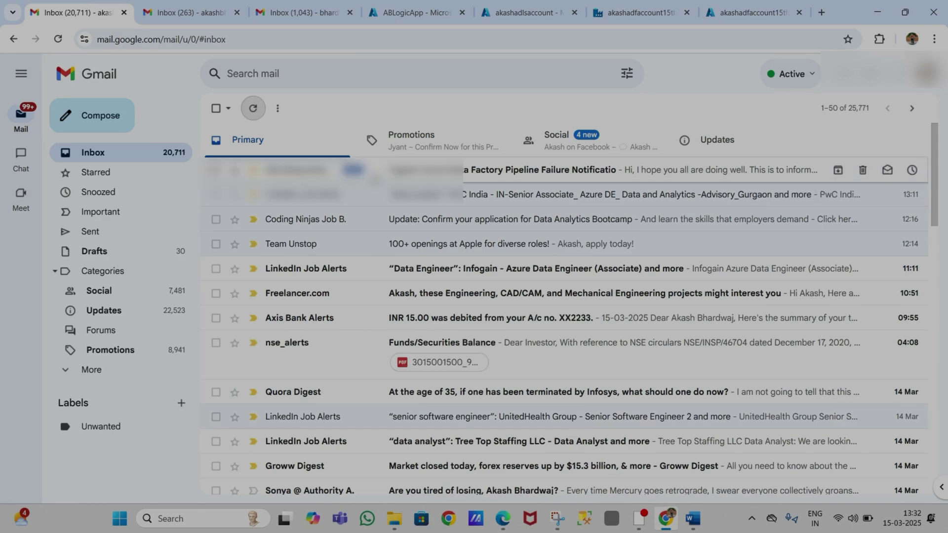
click(410, 173)
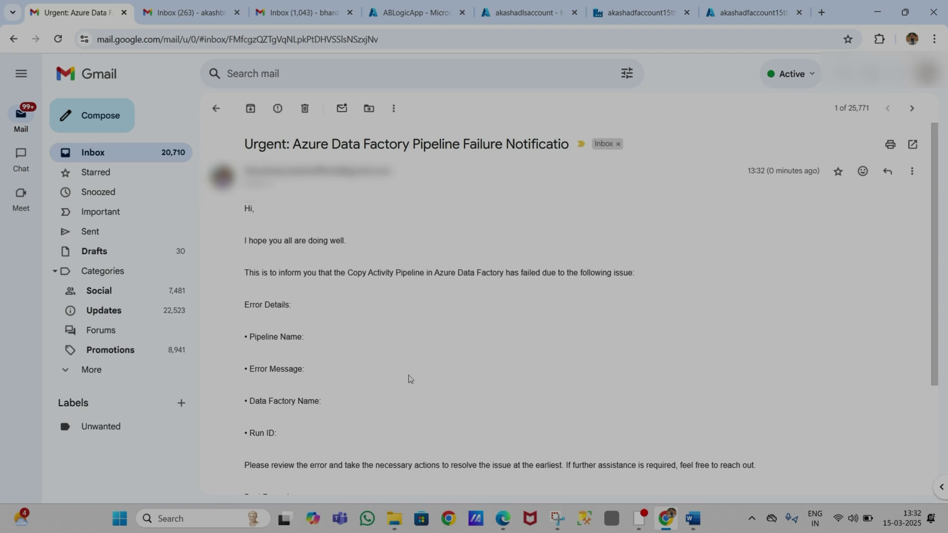
Step: Switch to Azure Data Factory Studio and add a Copy data activity to the canvas of pipeline1
click(433, 7)
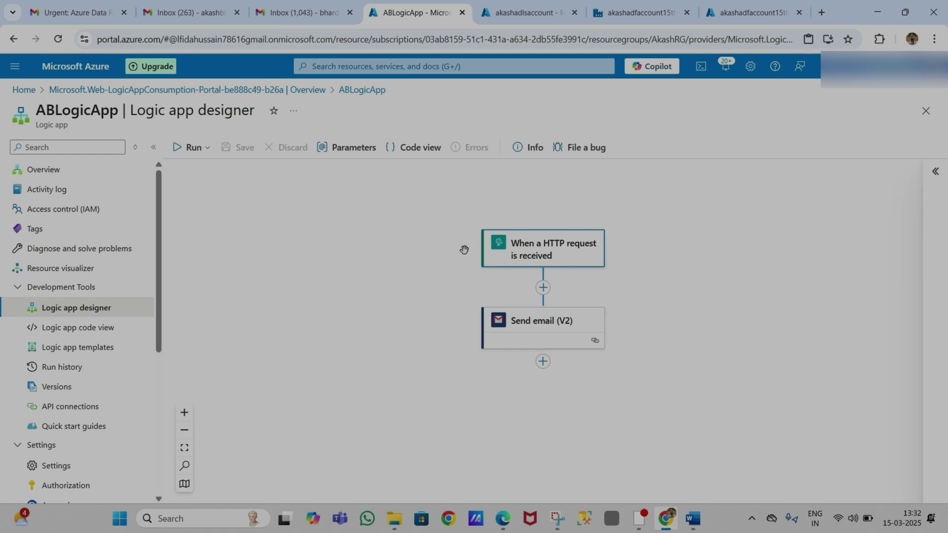
click(528, 6)
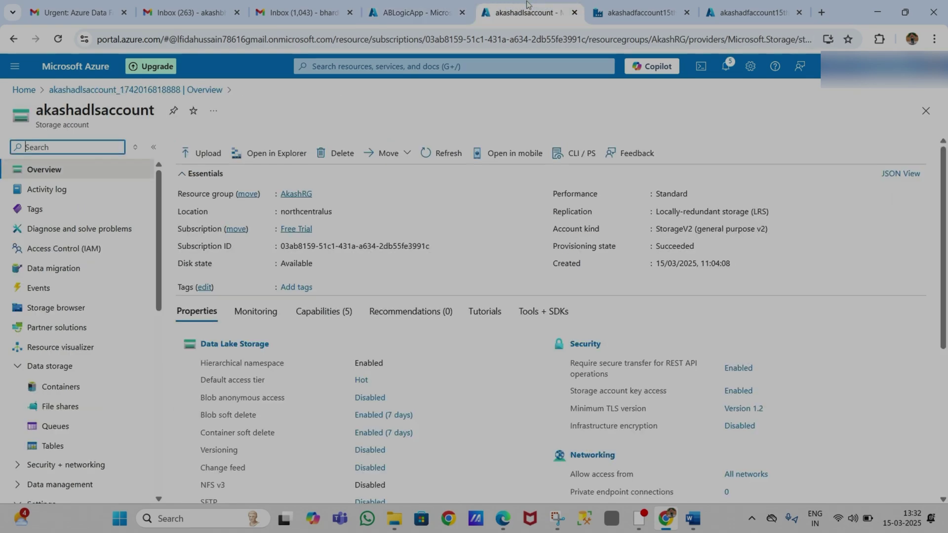
click(642, 6)
click(721, 10)
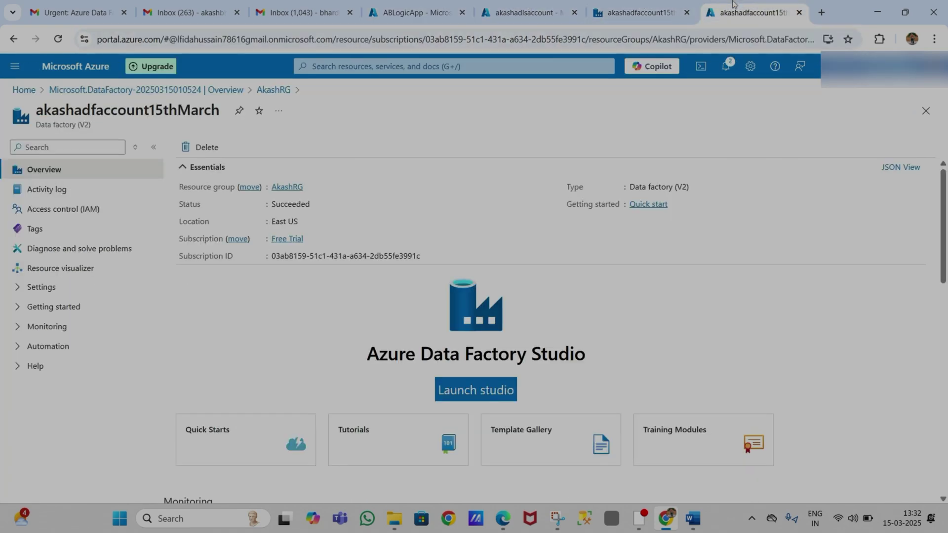
click(634, 9)
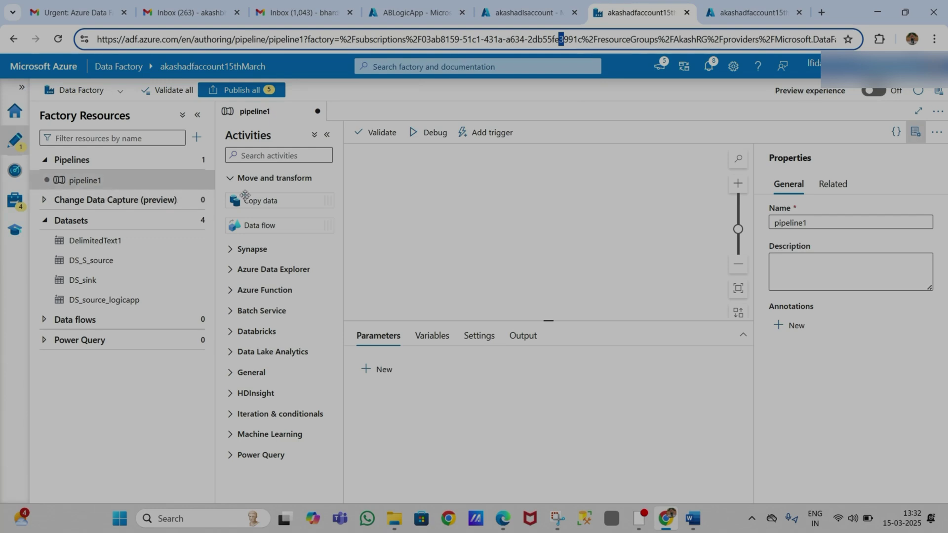
click(277, 202)
drag(277, 203, 445, 206)
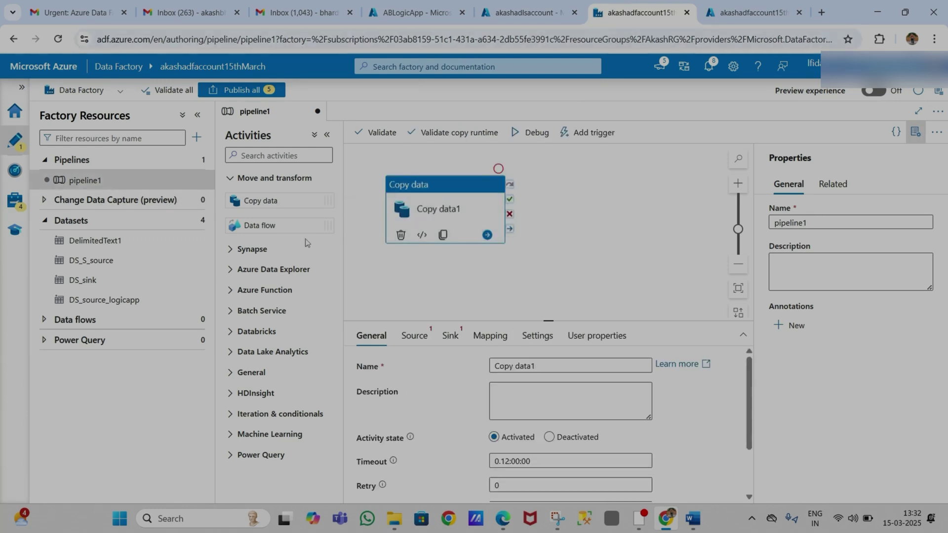
Step: Search the activities for "web" and place a Web activity beside Copy data1 on the pipeline canvas
text(web)
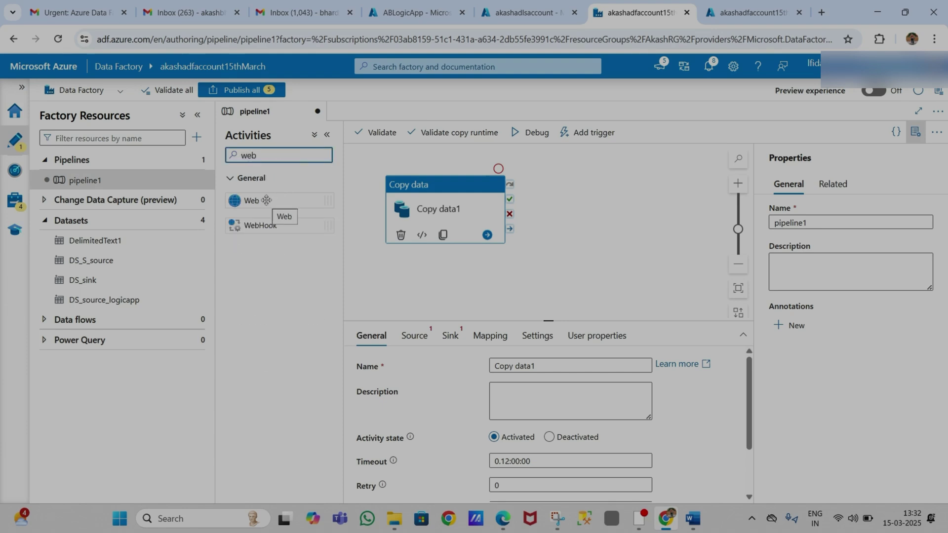
drag(266, 200, 609, 186)
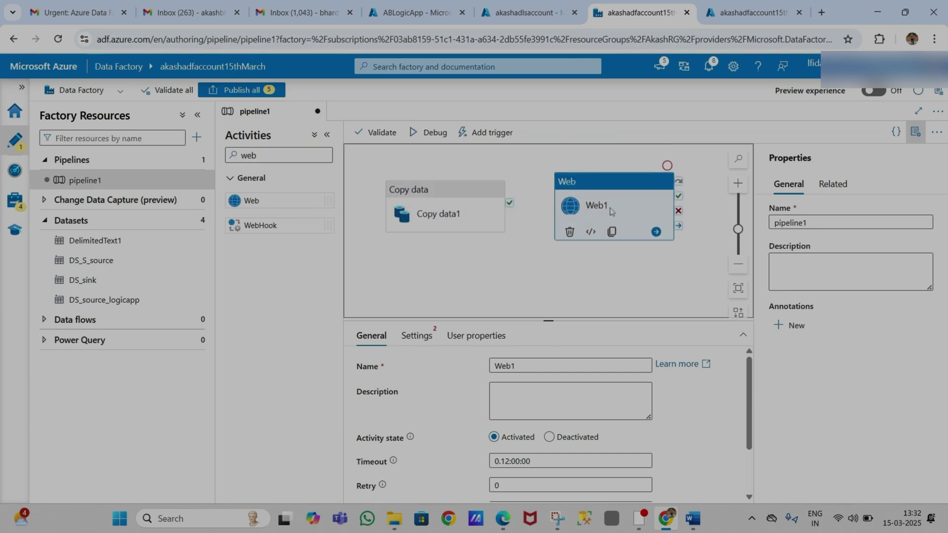
drag(611, 211, 616, 196)
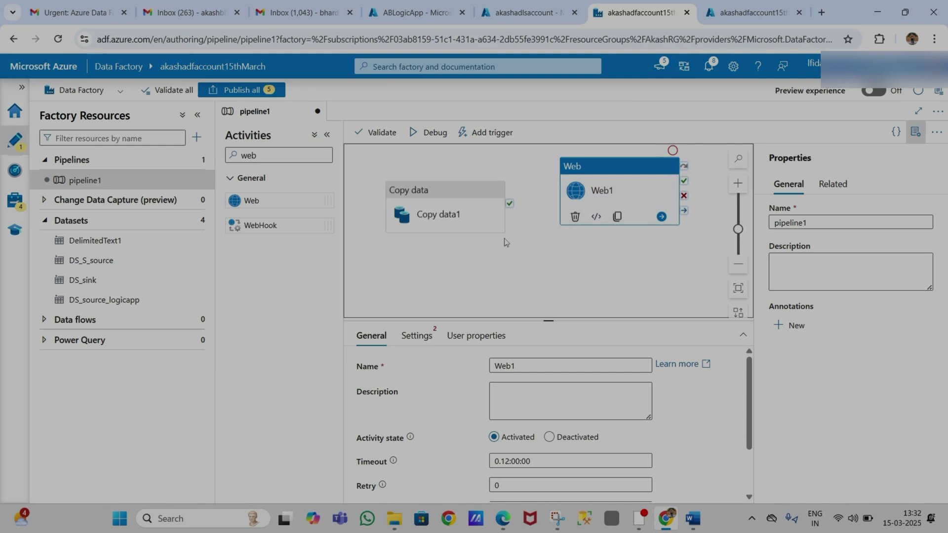
Step: Align the Web1 activity with Copy data1 and connect Copy data1's On fail output to it
mouse_move(458, 204)
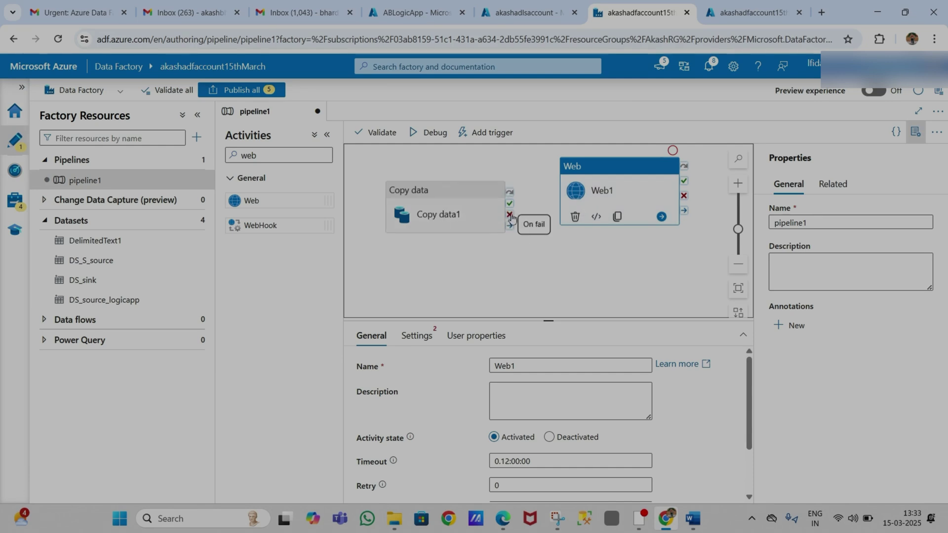
drag(639, 198, 666, 217)
mouse_move(510, 217)
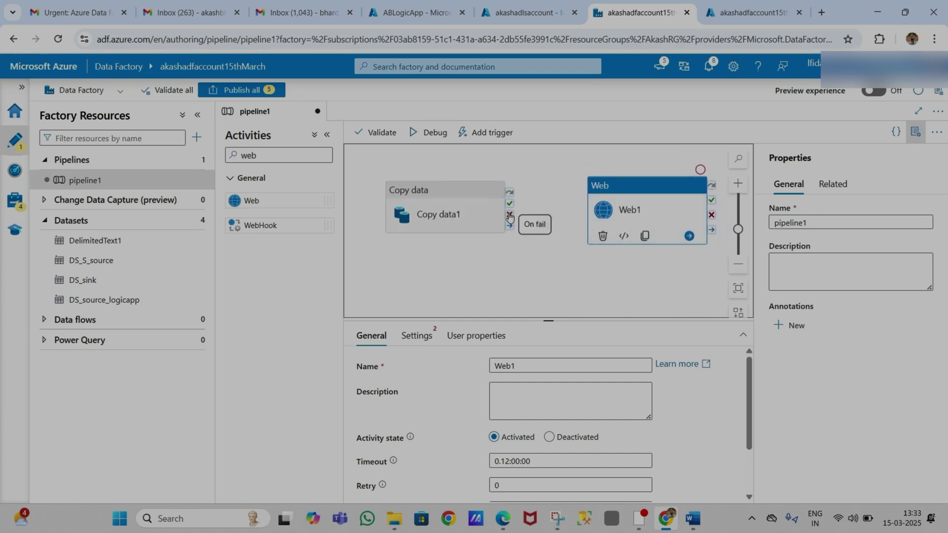
drag(510, 218, 592, 218)
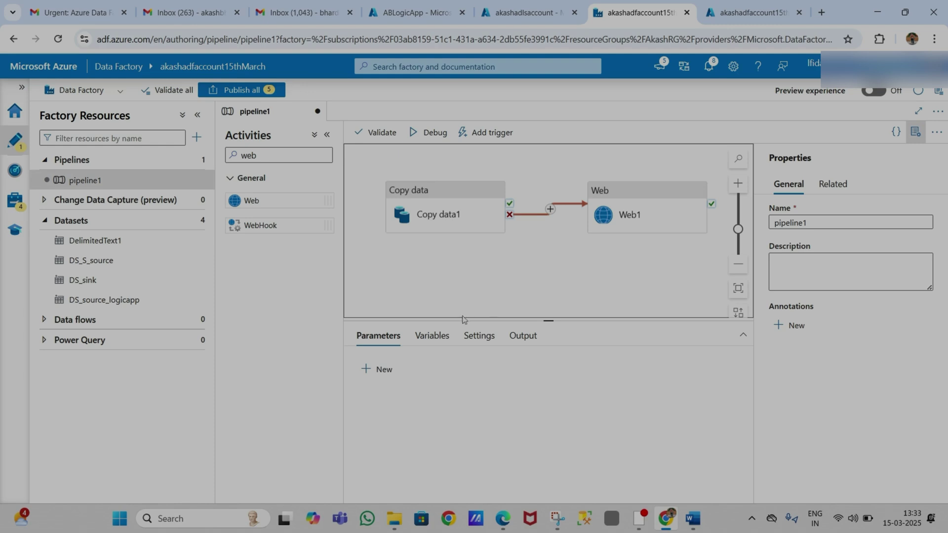
Step: Start a new source dataset for Copy data1 using Azure Data Lake Storage Gen2 and the DelimitedText format
click(468, 224)
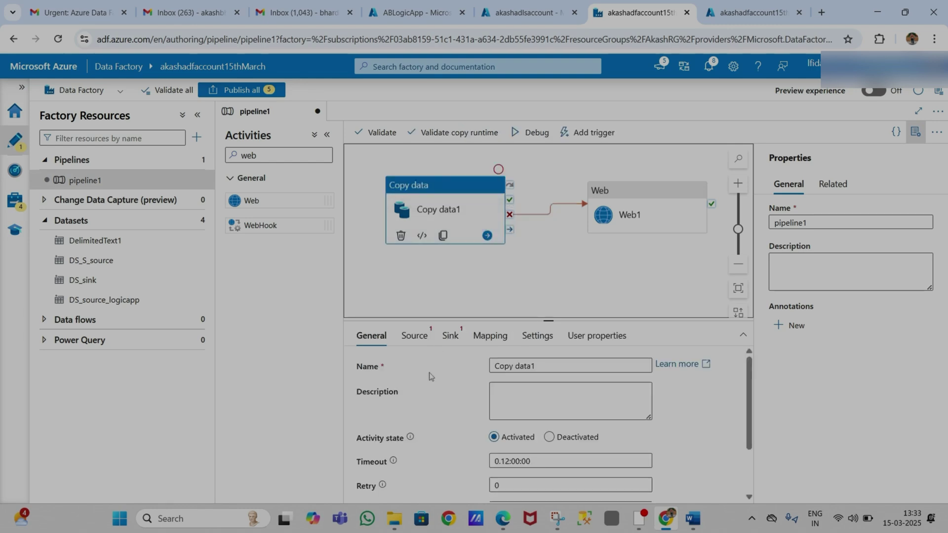
click(426, 341)
click(676, 372)
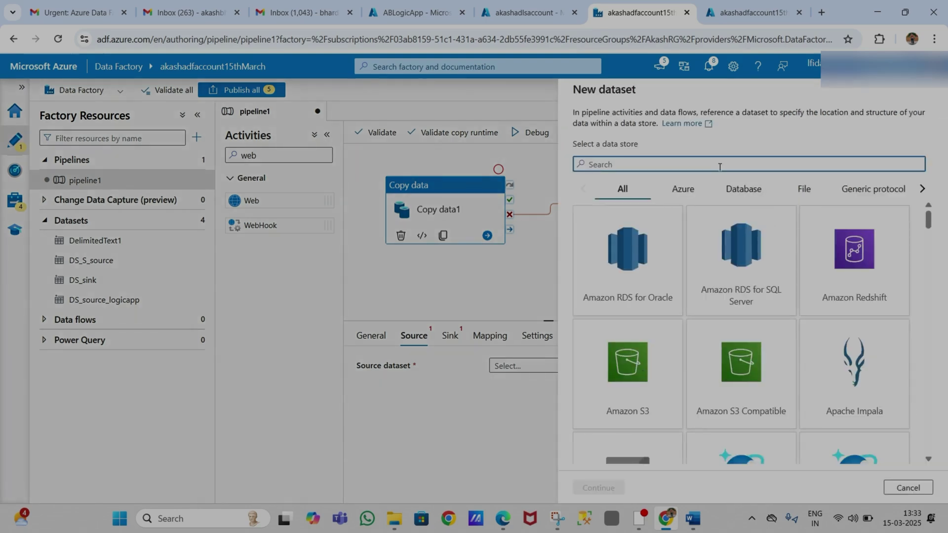
text(lake)
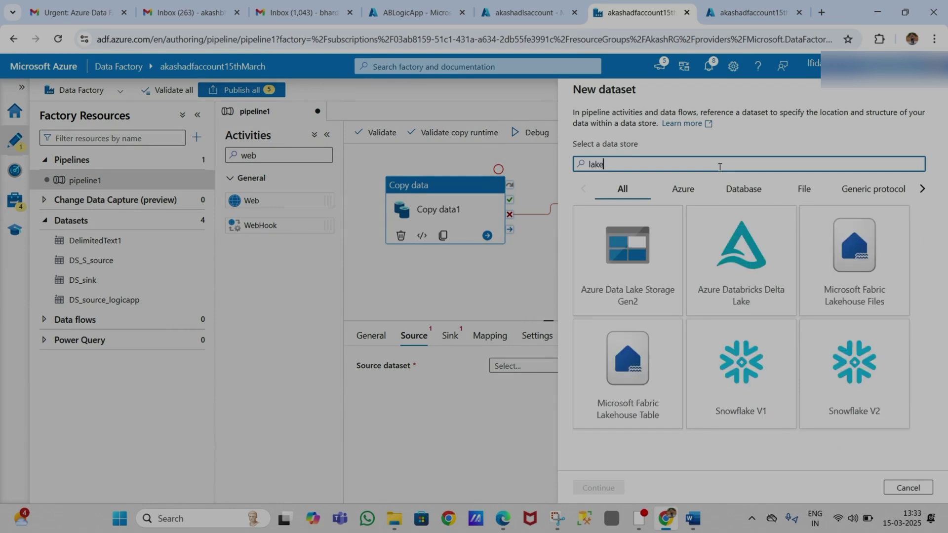
click(639, 261)
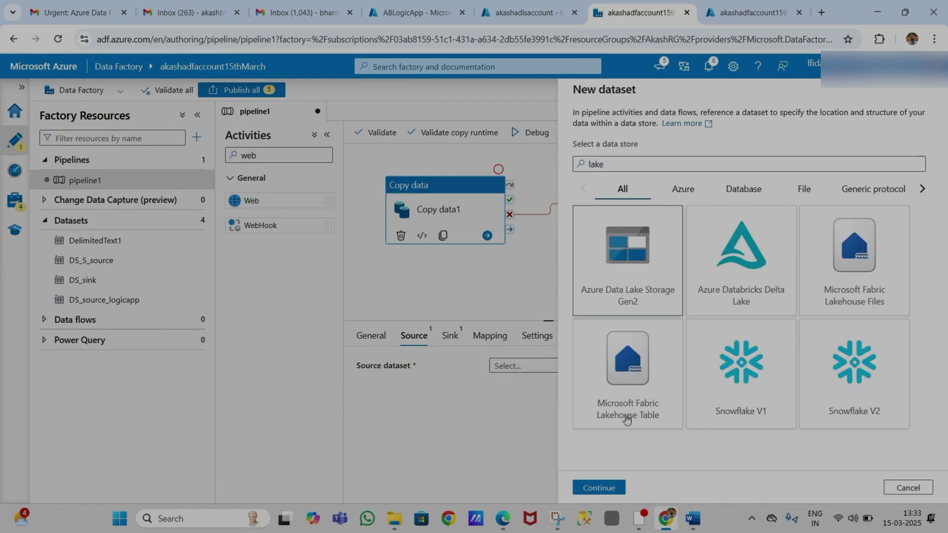
click(597, 487)
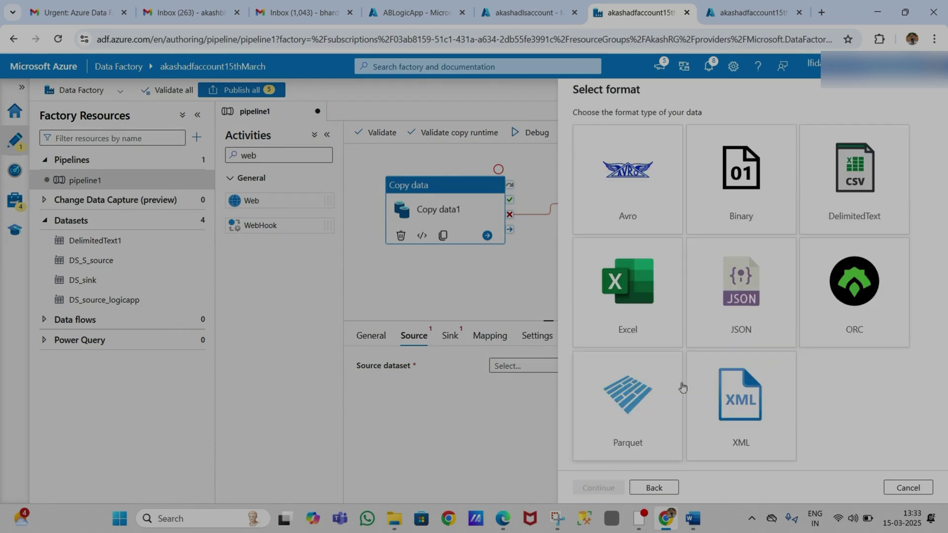
click(872, 188)
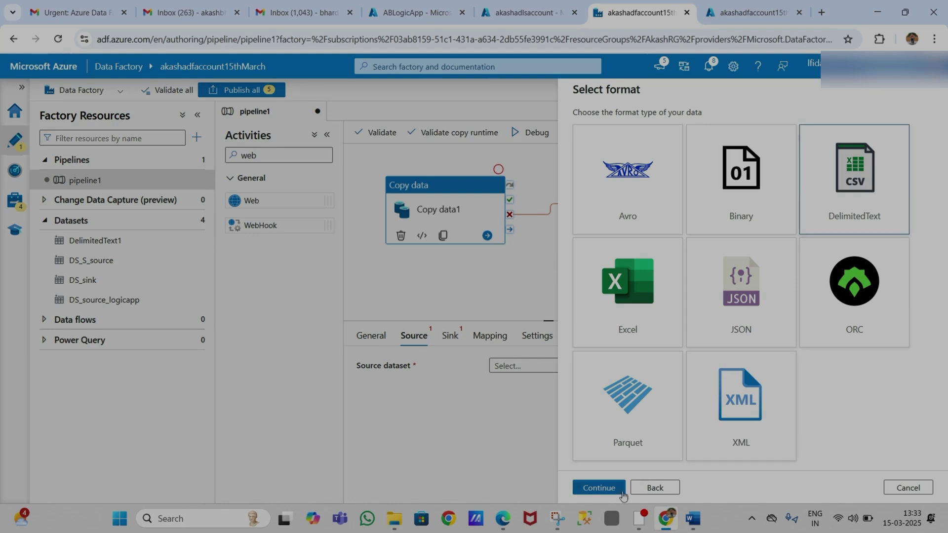
click(599, 488)
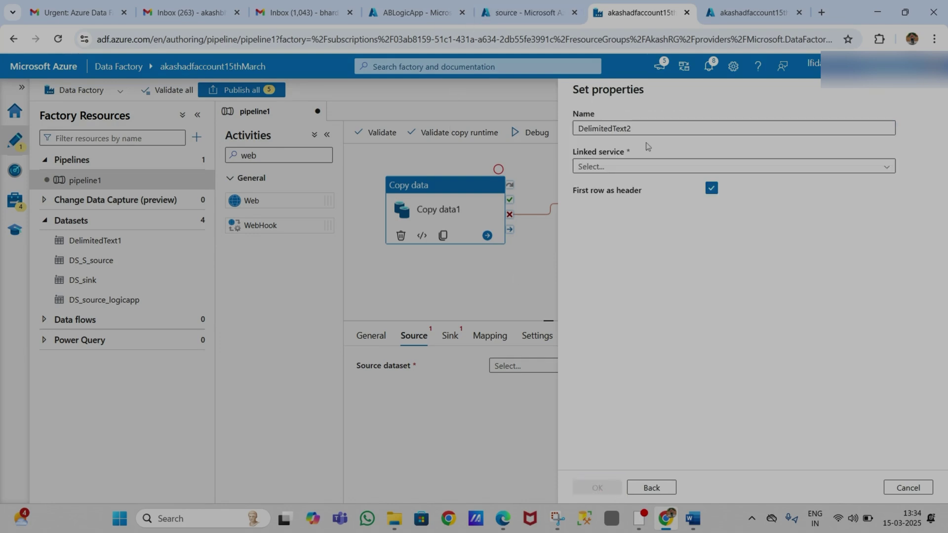
Step: Name the new source dataset DS_logic_app_source
double_click(632, 129)
text(D)
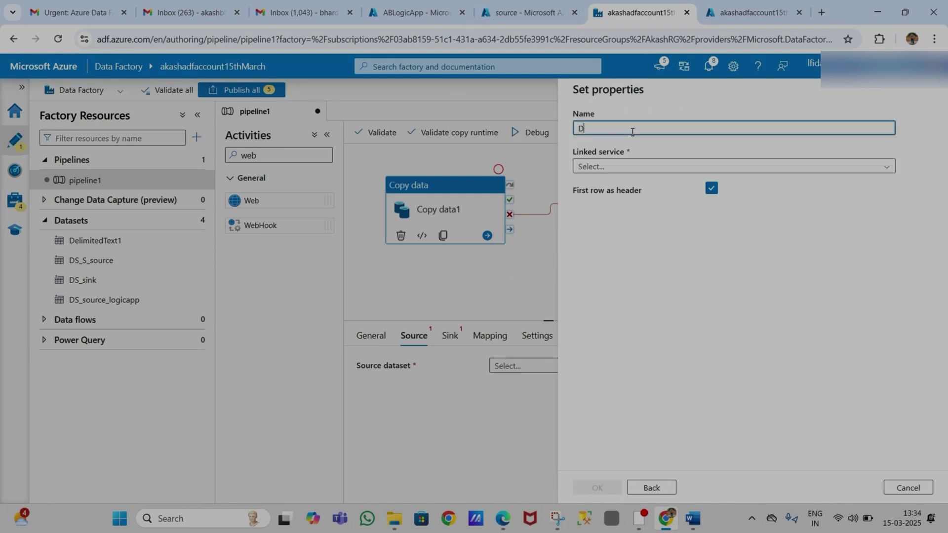
text(S+)
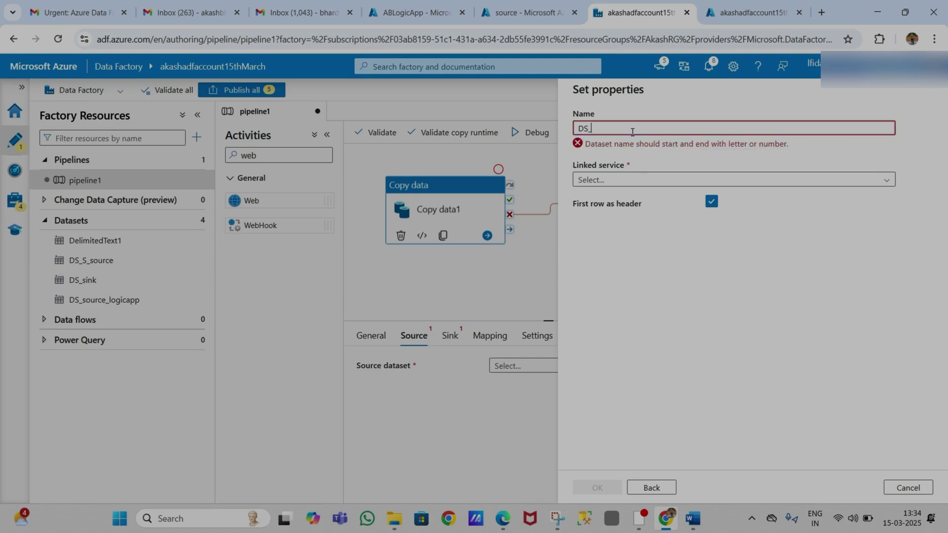
text(logic_app_source)
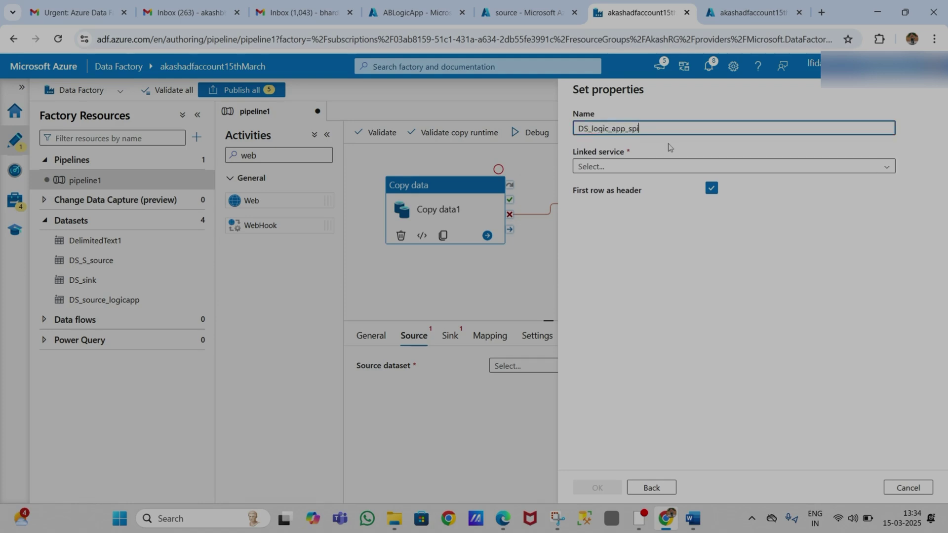
Step: Create a linked service for the source dataset with the Free Trial subscription and the personally named storage account, testing its connection
click(669, 171)
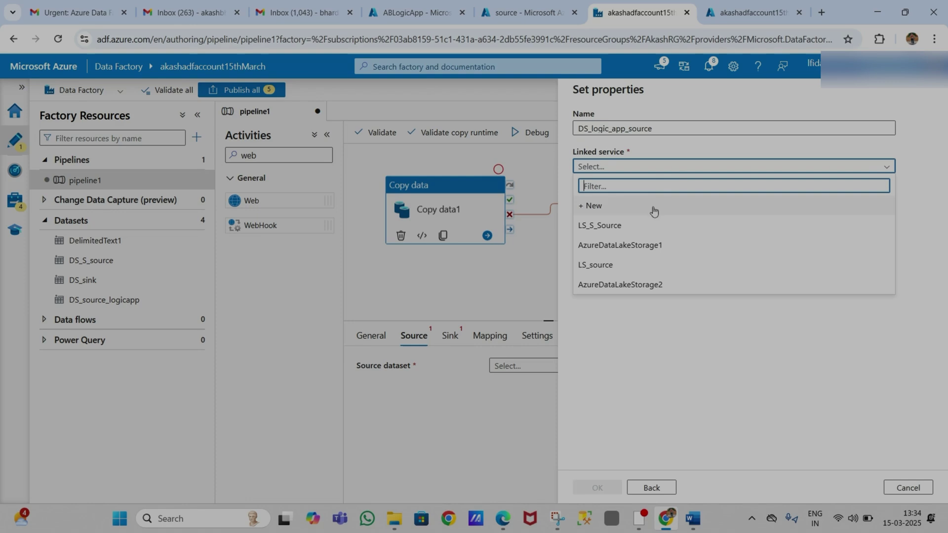
click(594, 206)
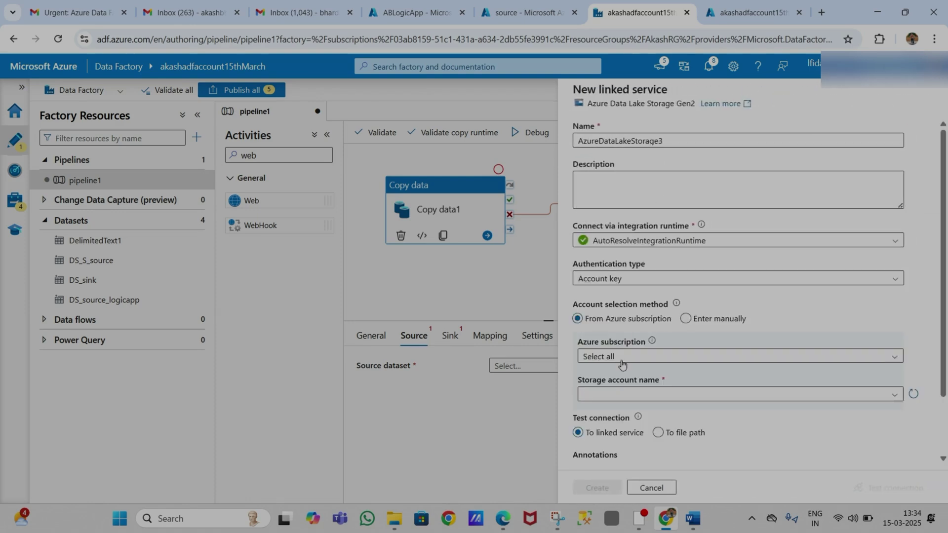
click(627, 357)
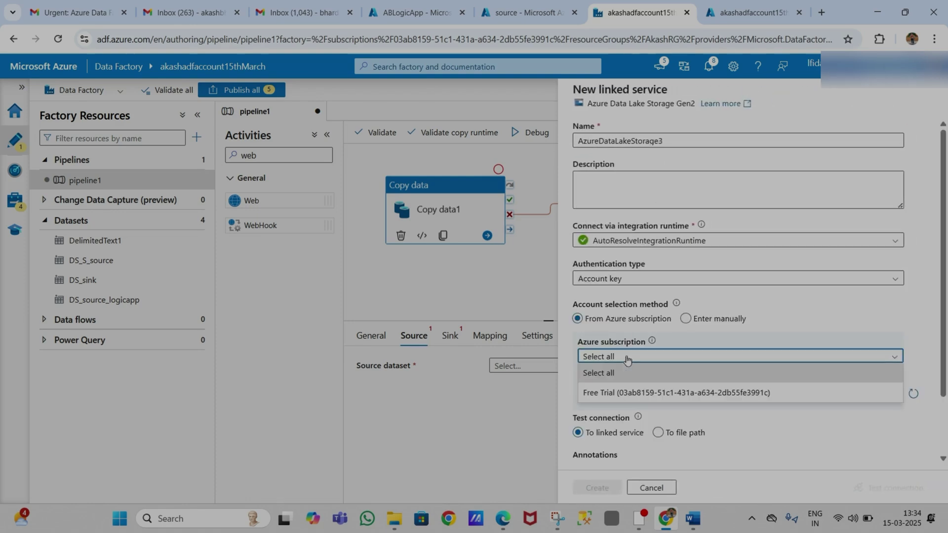
click(647, 392)
scroll(648, 393, down, 2)
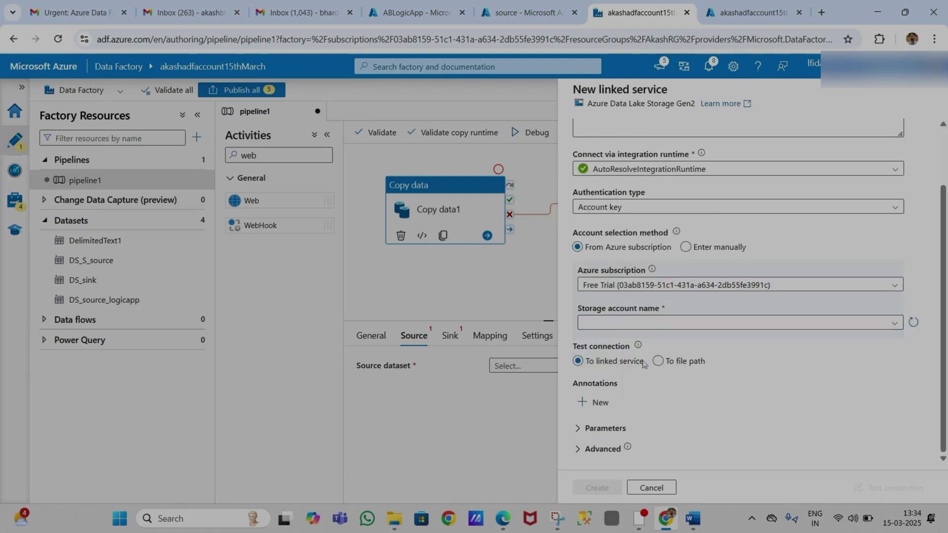
click(628, 324)
scroll(674, 390, down, 5)
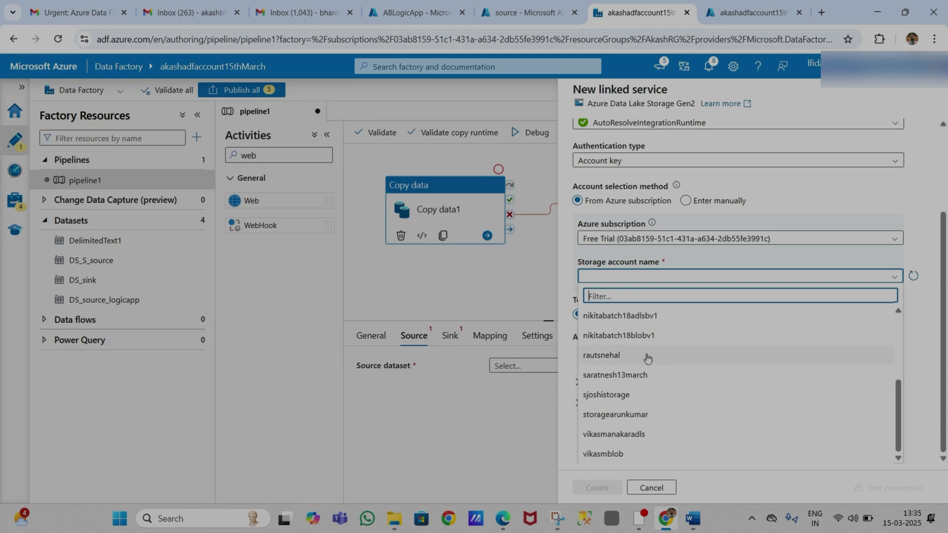
click(619, 357)
click(619, 355)
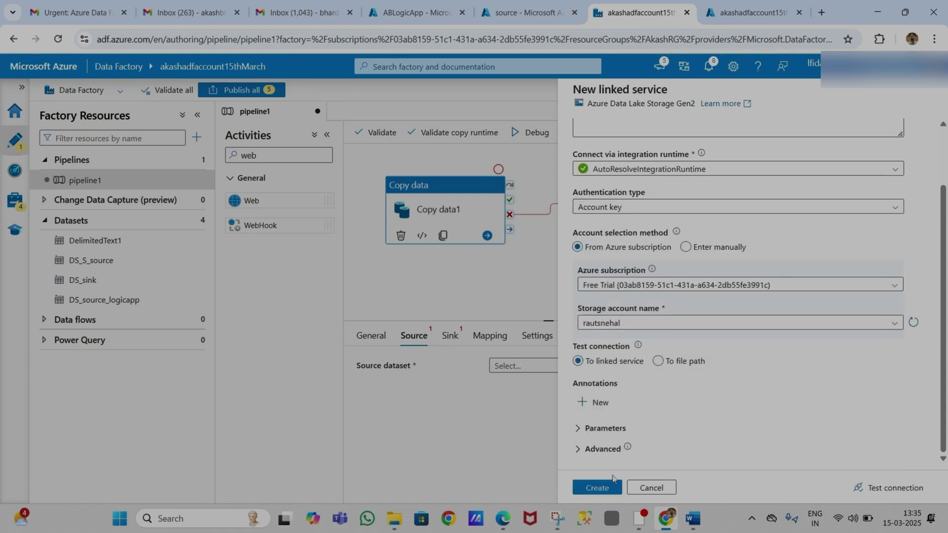
click(883, 491)
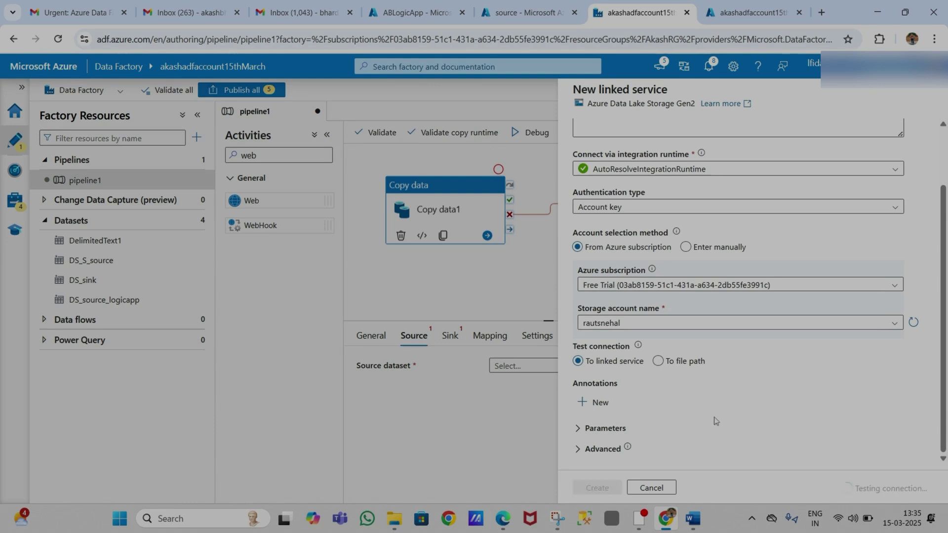
click(603, 489)
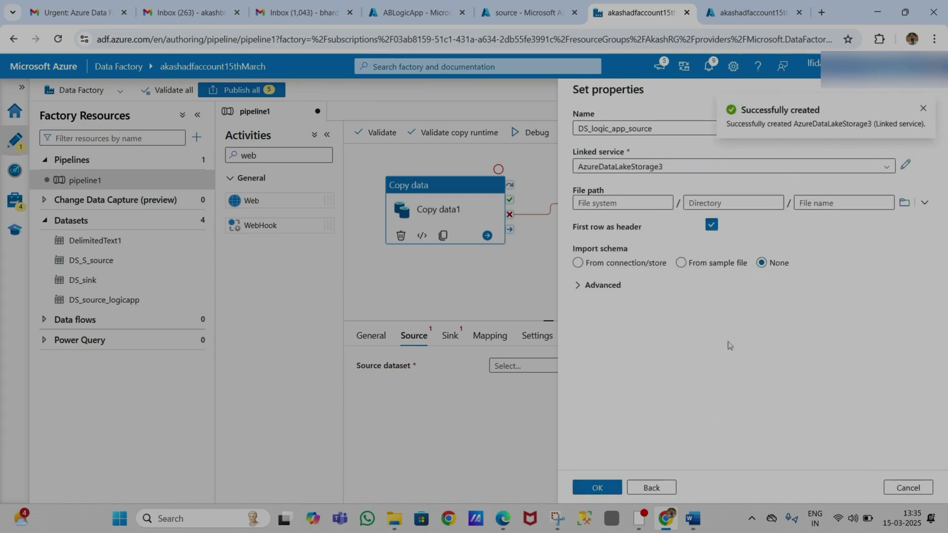
Step: Set the dataset's file path to customers-100.csv in the source container and create the dataset
click(906, 202)
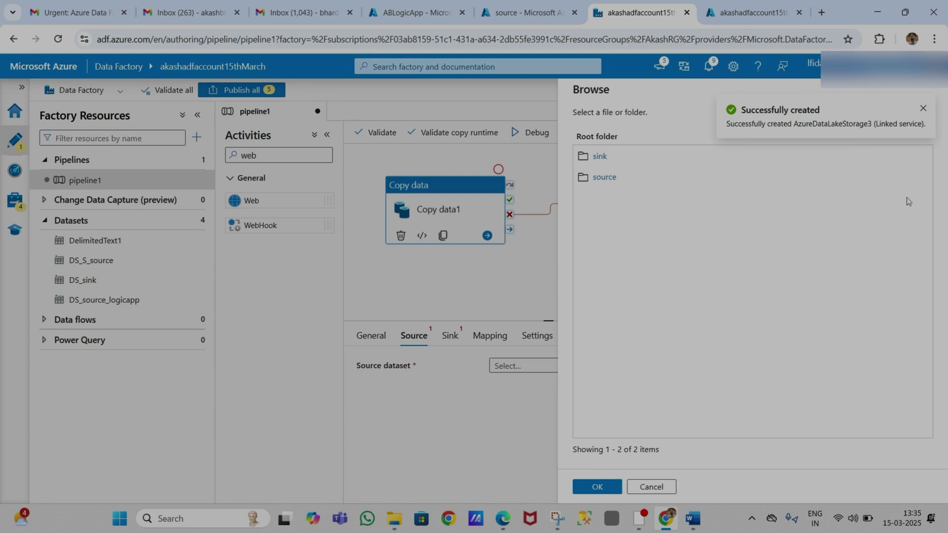
click(604, 176)
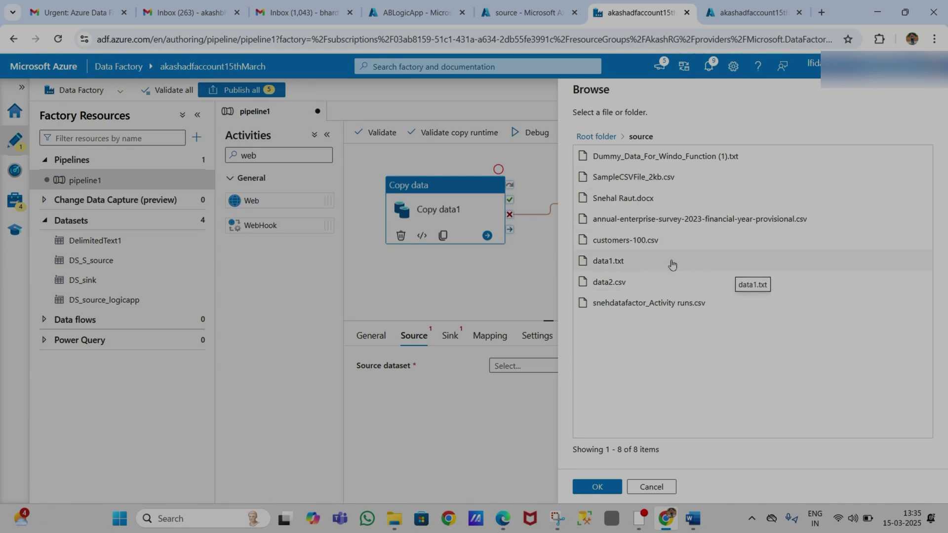
click(672, 264)
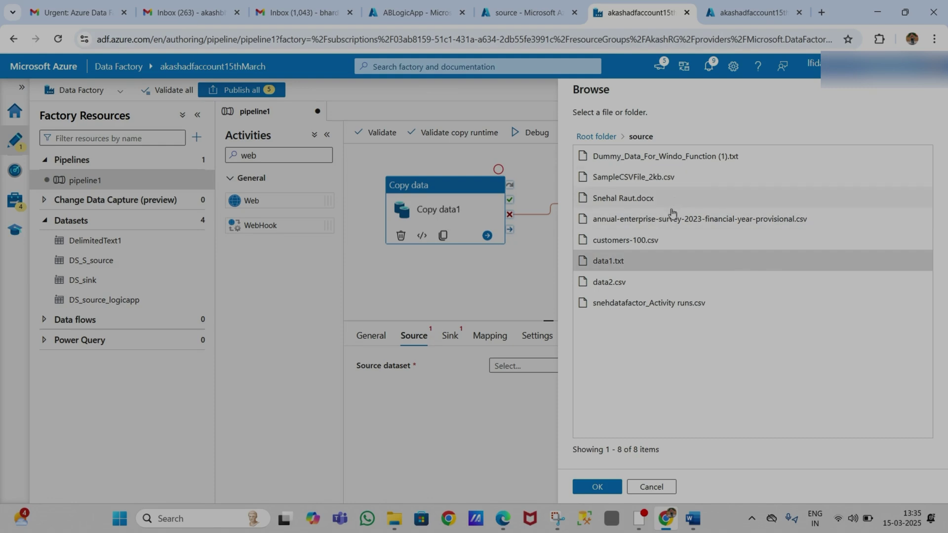
click(679, 244)
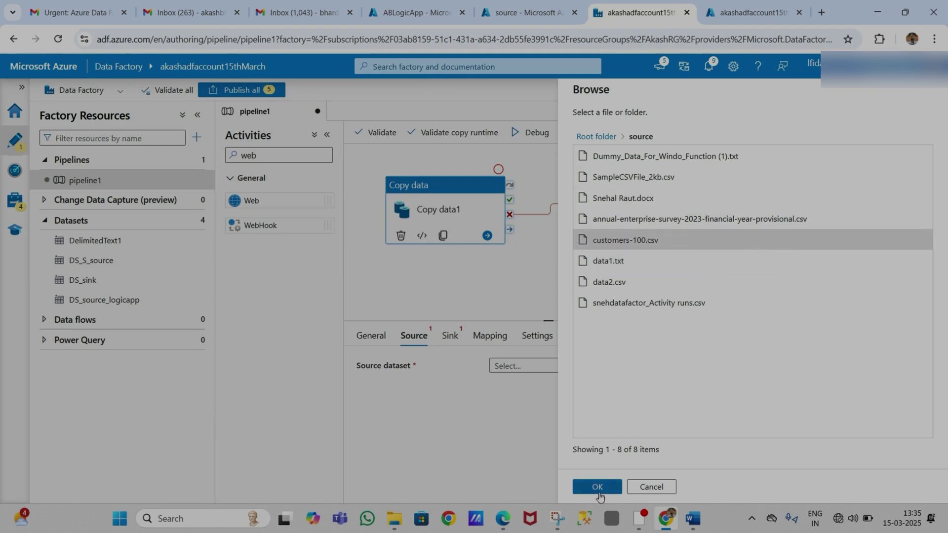
click(598, 491)
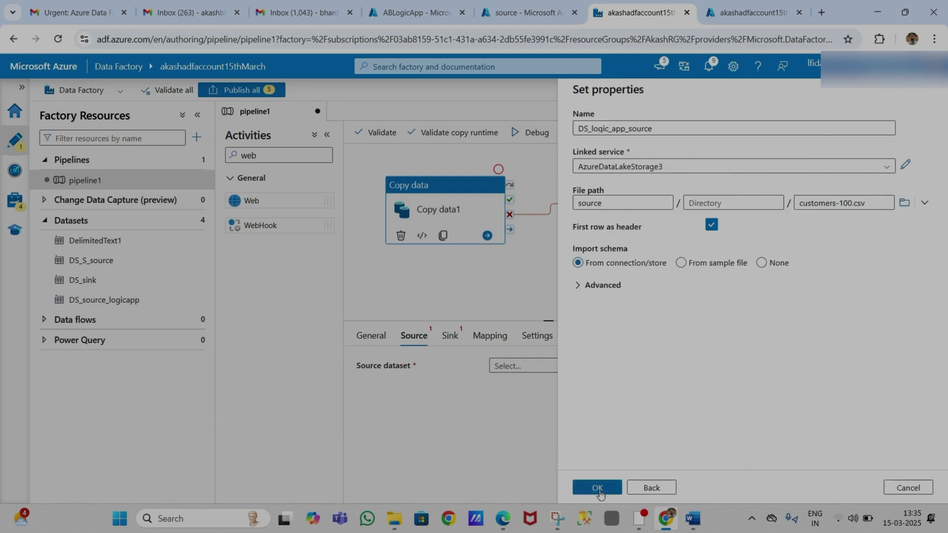
click(600, 492)
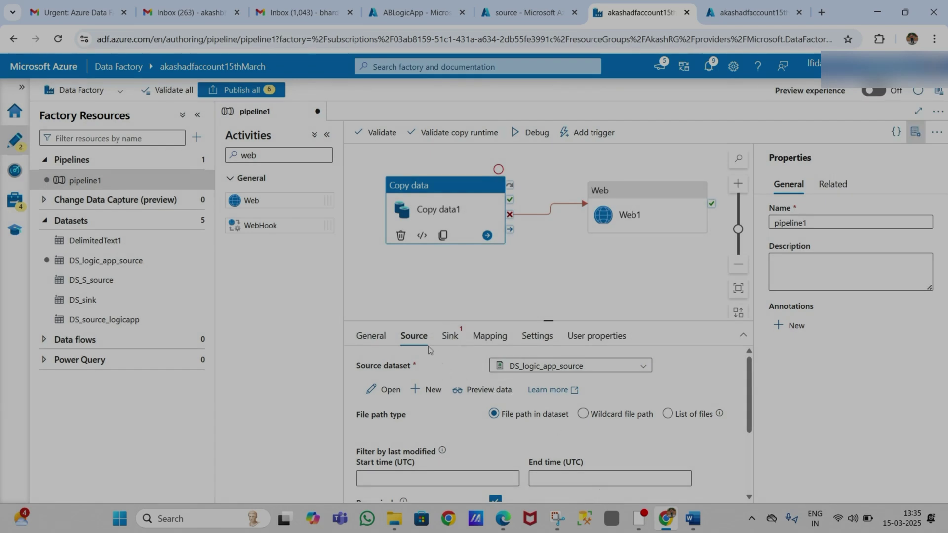
Step: Hide the pipeline's properties, open the DS_logic_app_source dataset, and set its file name to the wrong value customers-1000.csv
click(915, 134)
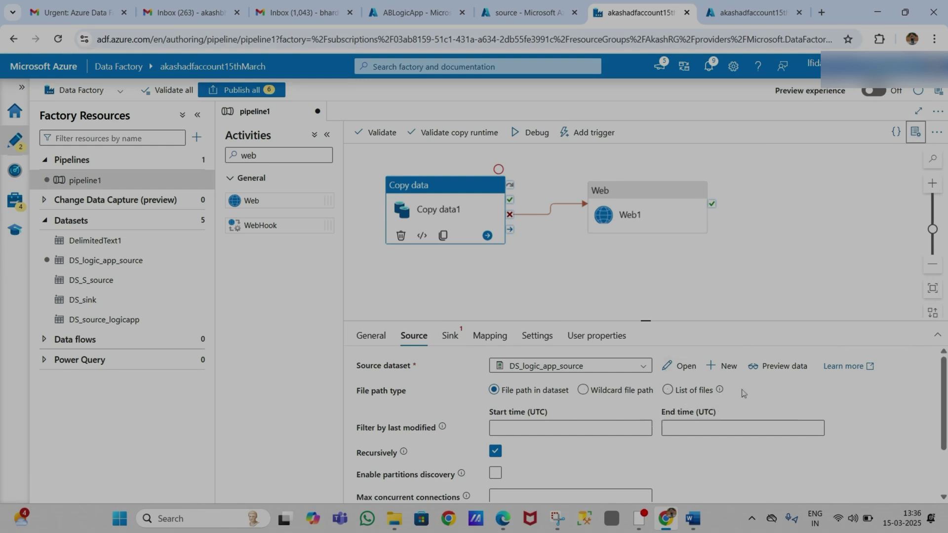
click(677, 367)
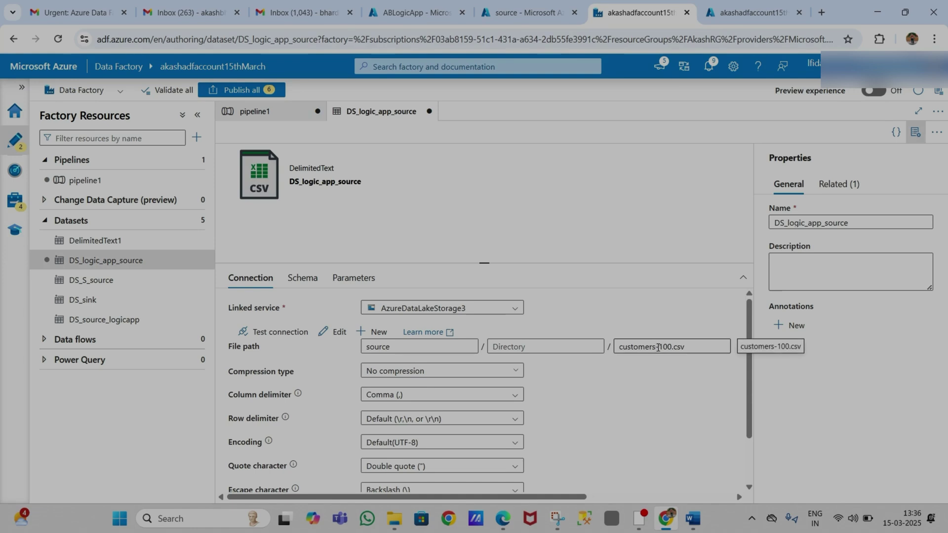
click(660, 347)
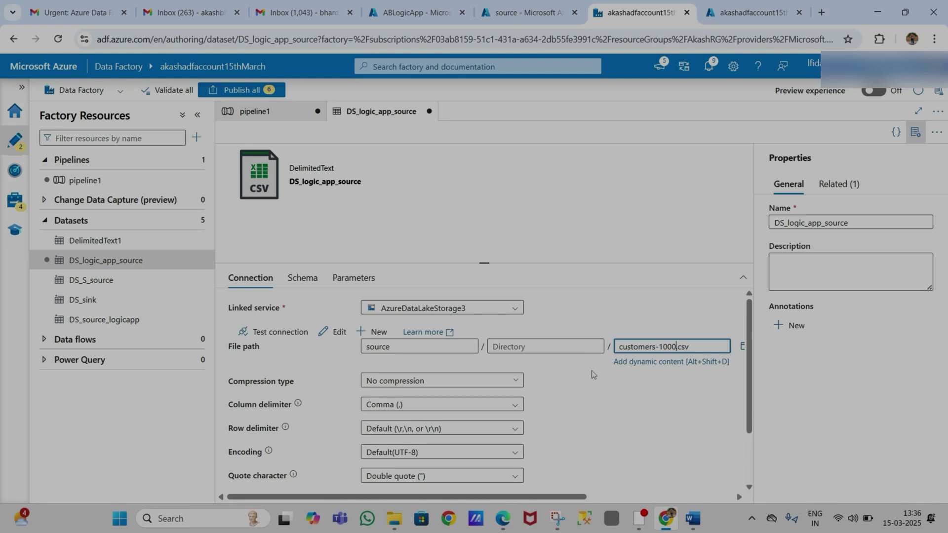
Step: Return to pipeline1 and start a DelimitedText sink dataset on Azure Data Lake Storage Gen2 for Copy data1, named DS_siink_logic_app
click(271, 117)
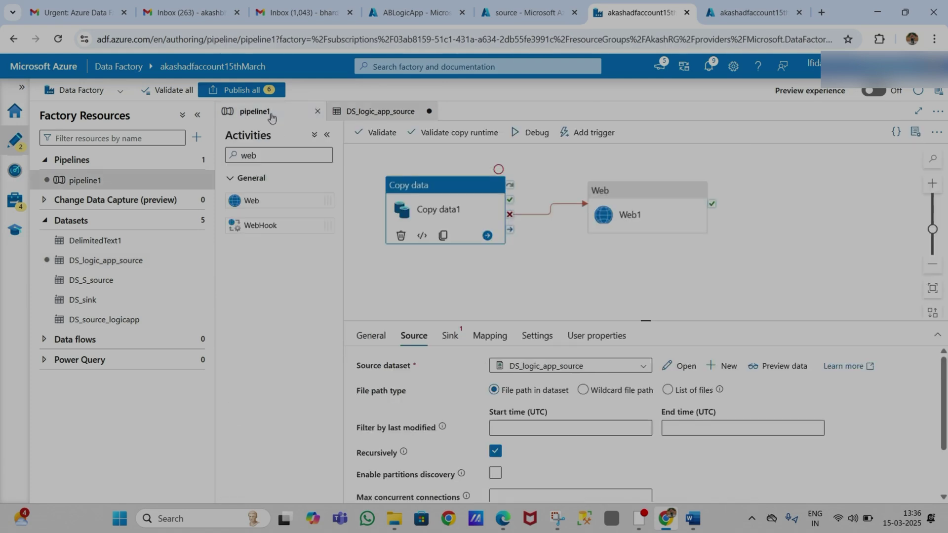
click(455, 335)
click(672, 366)
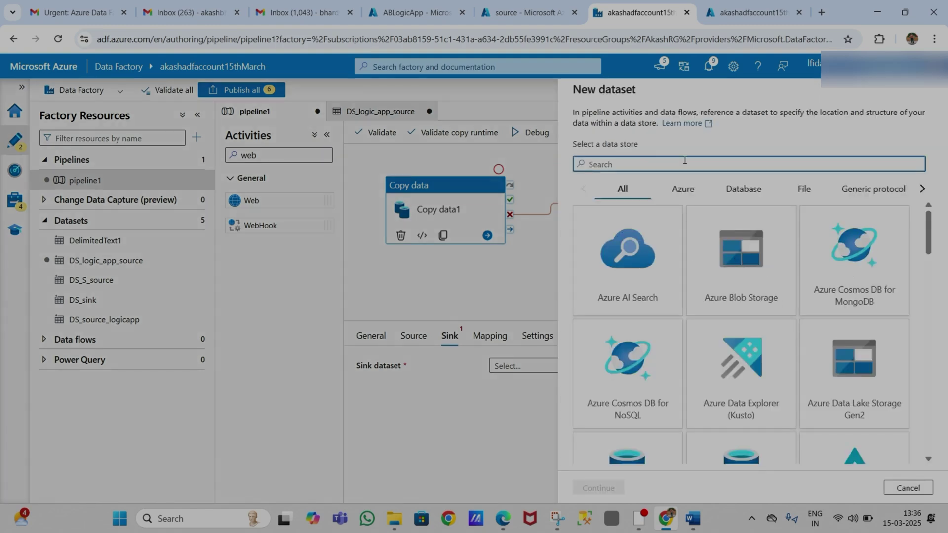
text(lake)
click(635, 244)
click(598, 488)
click(846, 163)
click(598, 488)
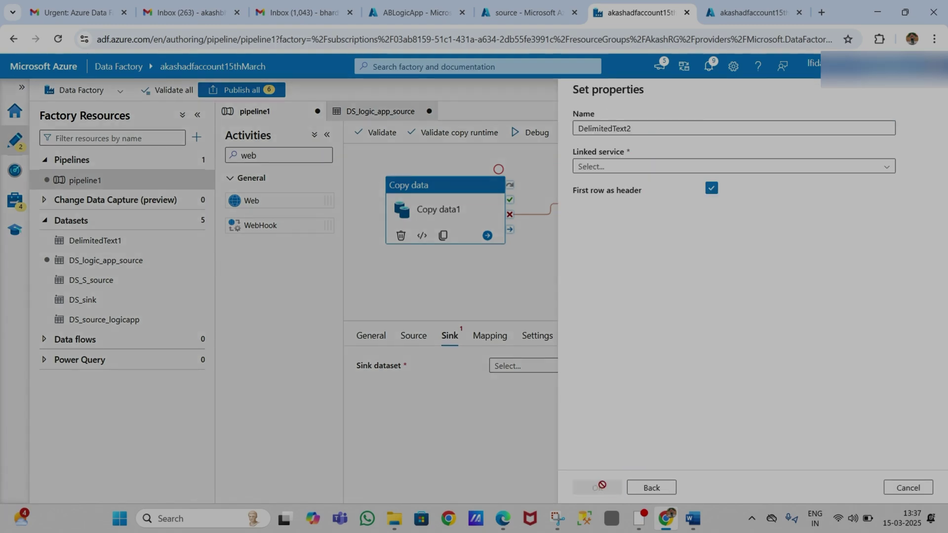
double_click(634, 129)
text(DS_siink_logic_app)
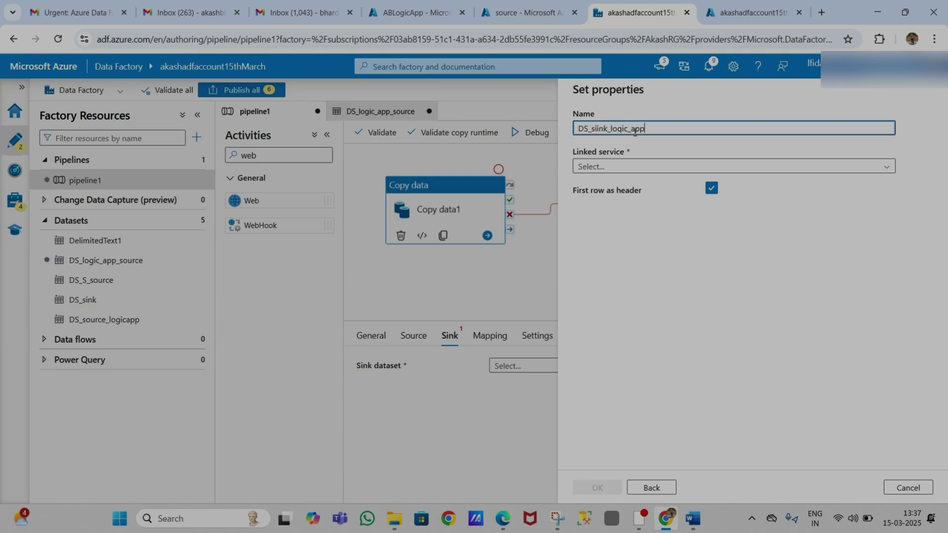
Step: Create a new linked service for the sink dataset with the Free Trial subscription and the personally named storage account, testing its connection
click(626, 168)
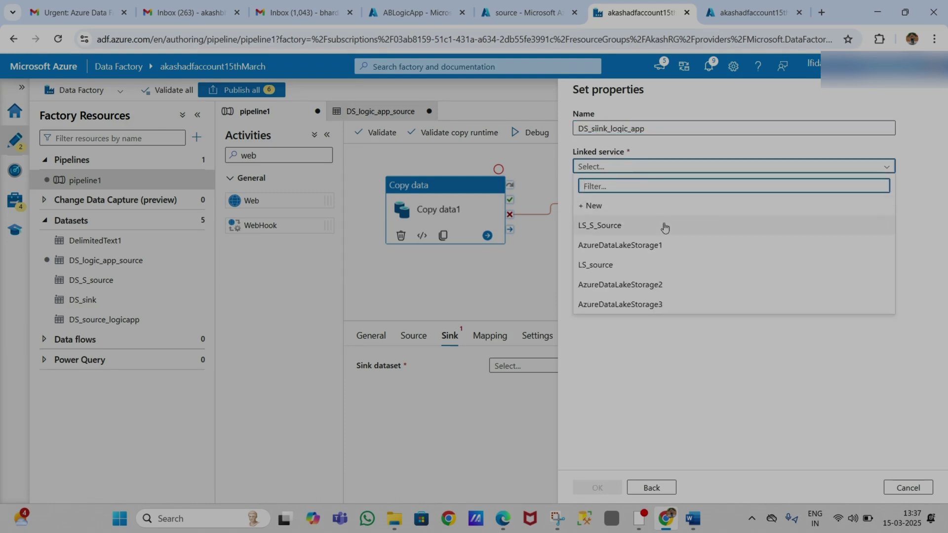
click(646, 206)
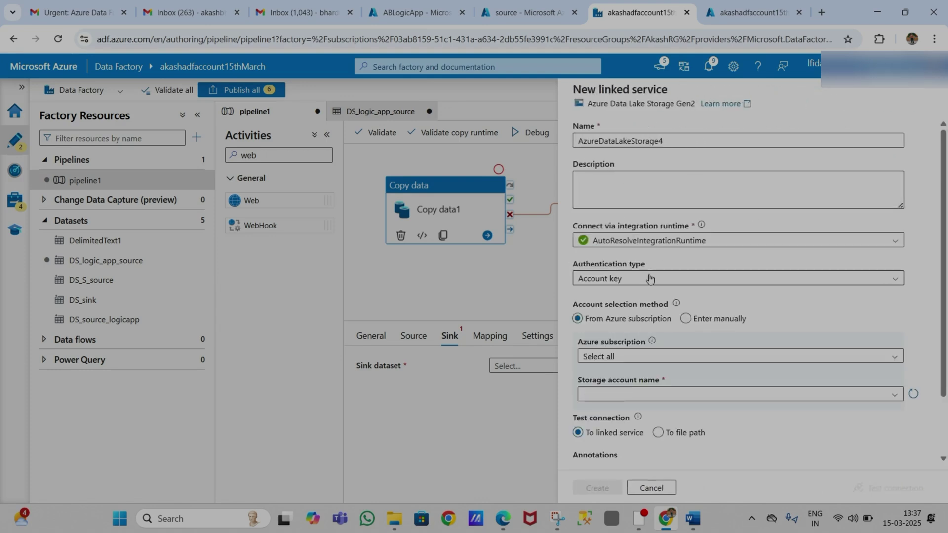
scroll(667, 411, down, 2)
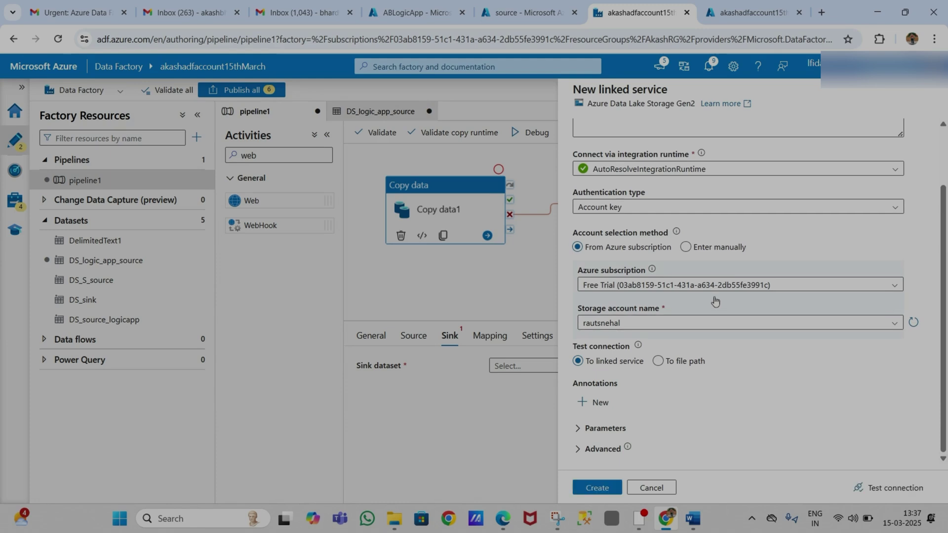
click(890, 488)
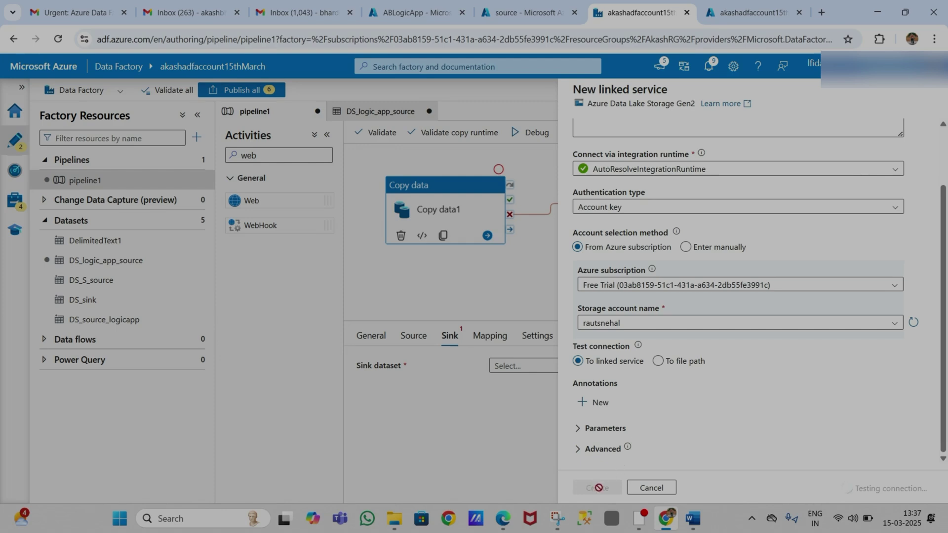
click(603, 488)
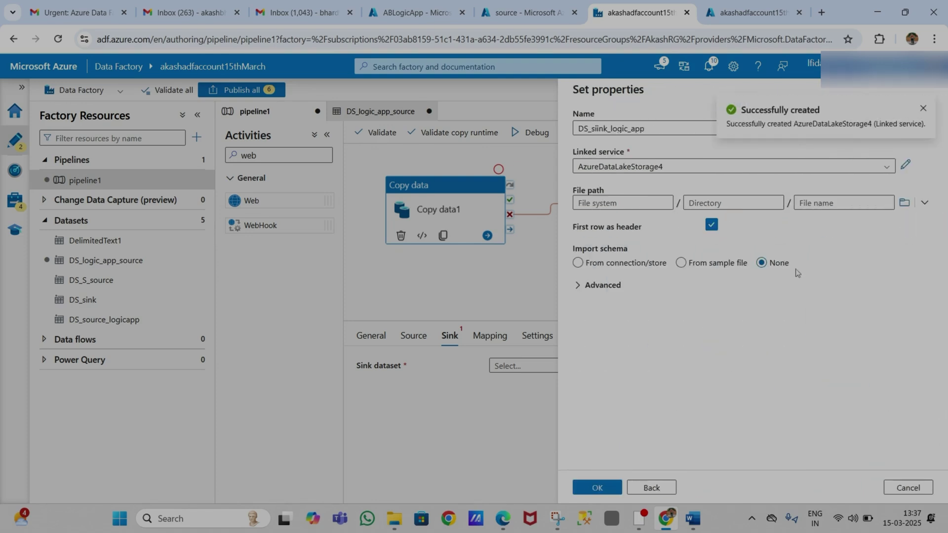
Step: Set the sink dataset's file path to the sink container and create the dataset
click(904, 203)
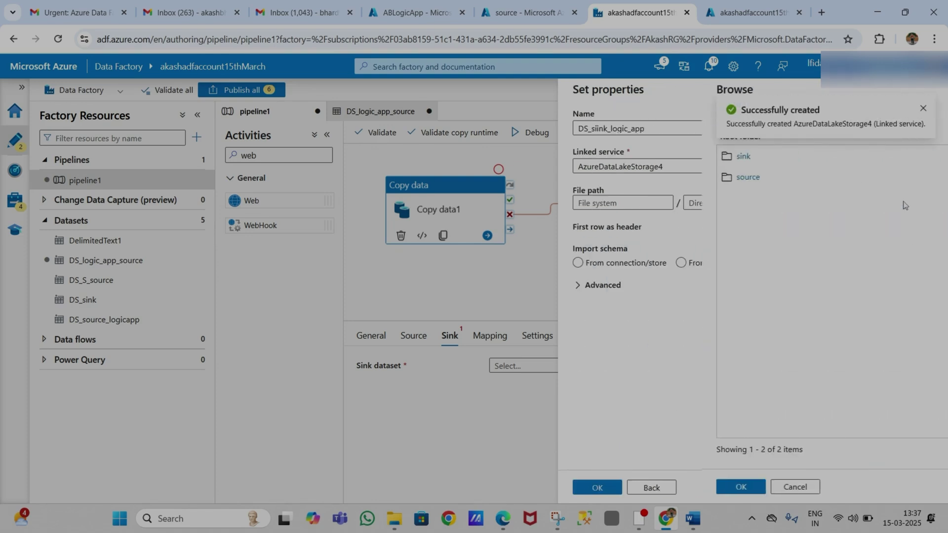
double_click(641, 157)
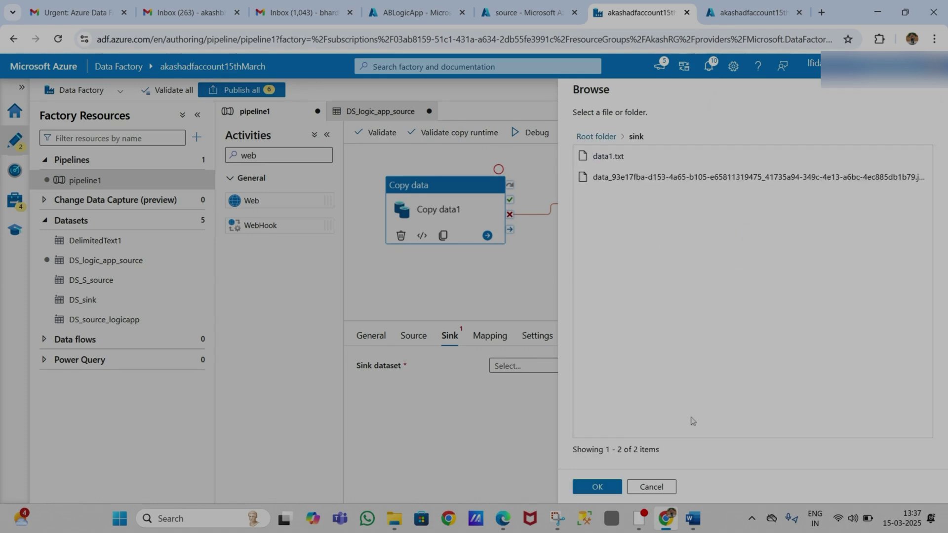
click(598, 487)
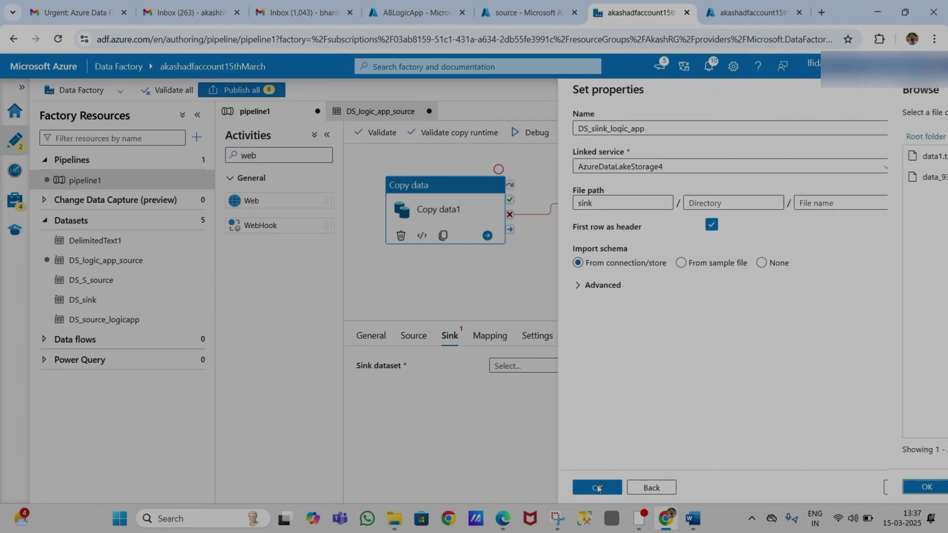
click(598, 488)
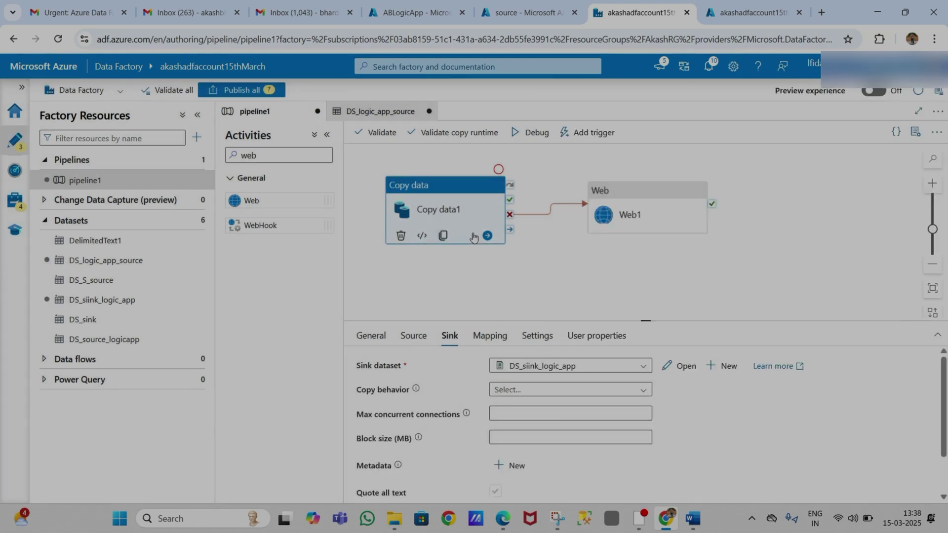
Step: Open the source dataset of Copy data1 to check its file path, and return to pipeline1
click(420, 340)
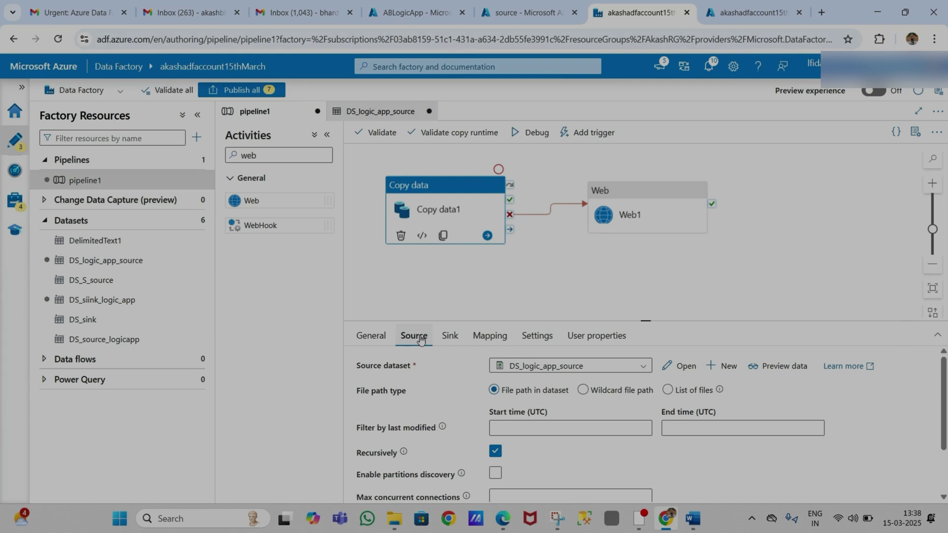
click(677, 366)
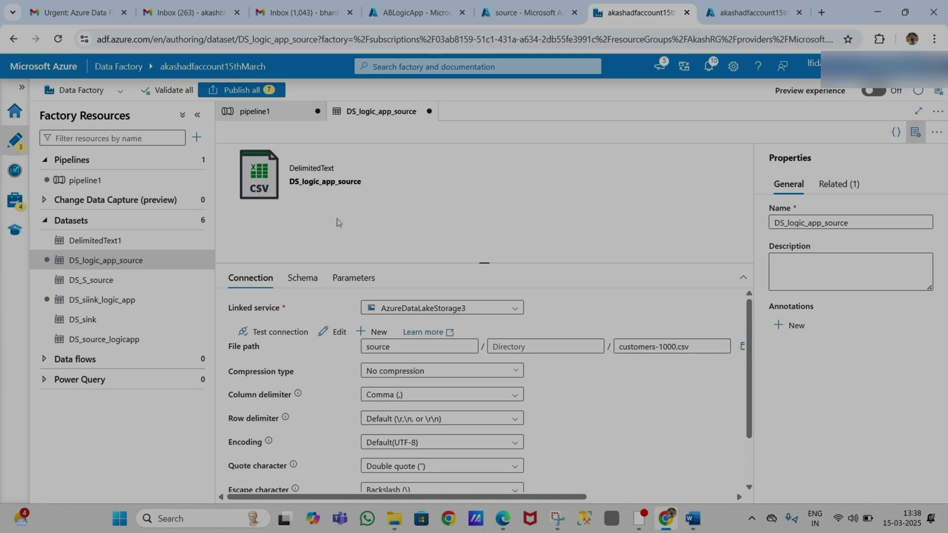
click(278, 118)
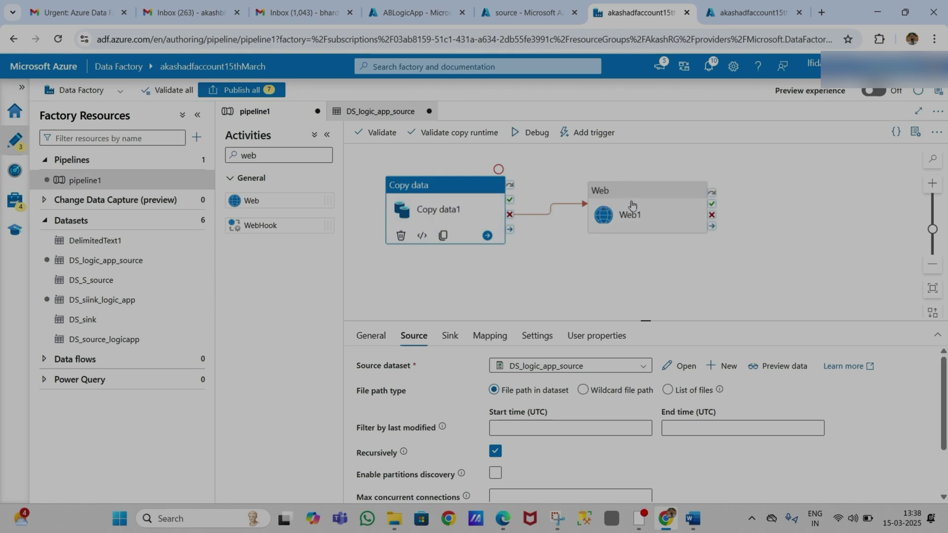
Step: Copy the signed HTTP URL from ABLogicApp's HTTP request trigger and enter it as the URL of pipeline1's Web1 activity
click(645, 206)
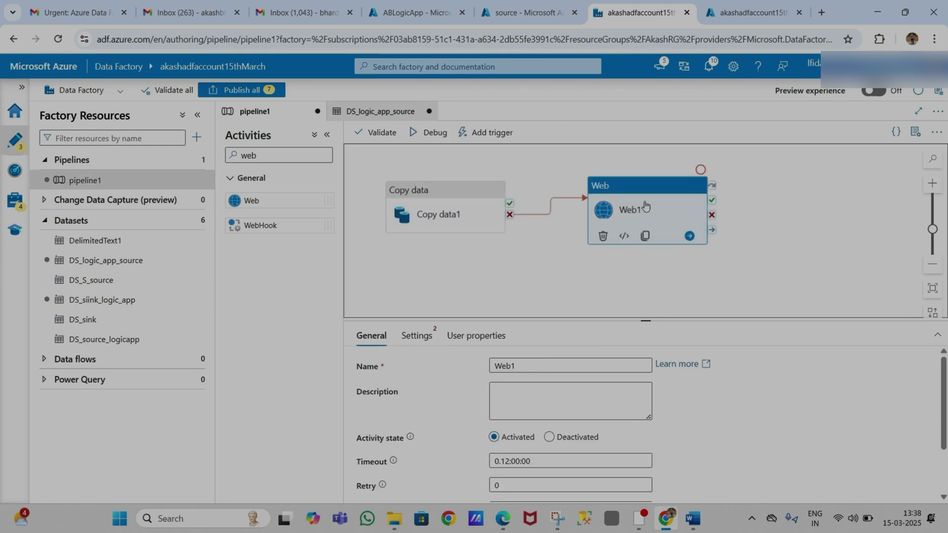
click(422, 336)
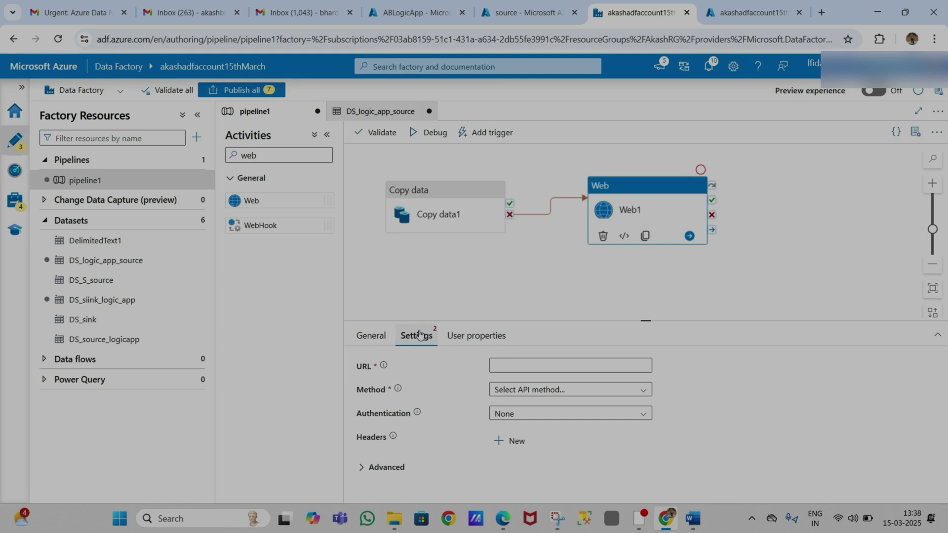
click(526, 364)
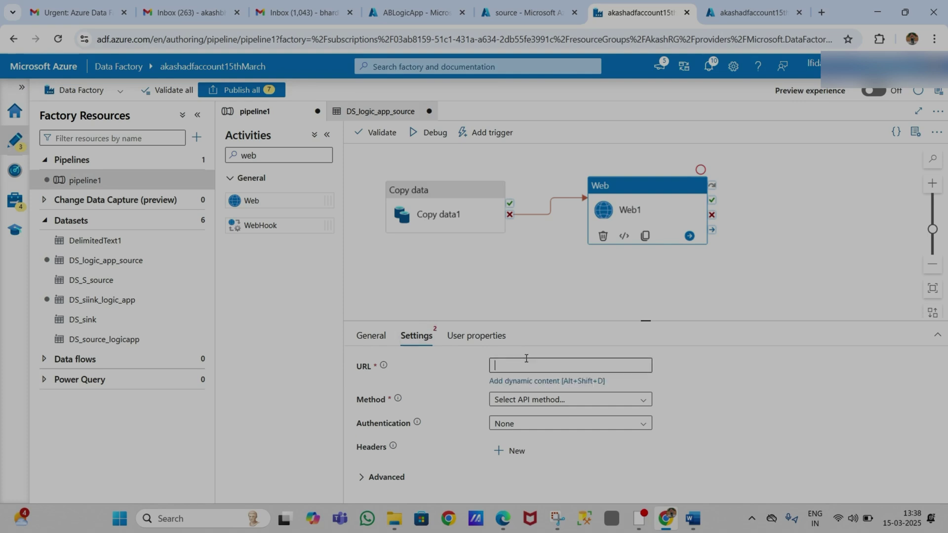
text(sutdent_pipe (1).txt)
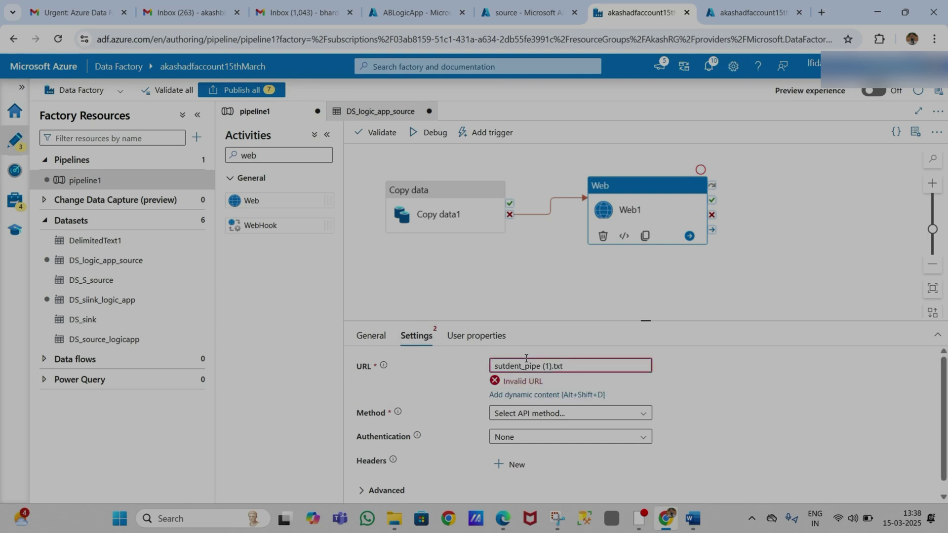
key(ctrl+z)
click(455, 16)
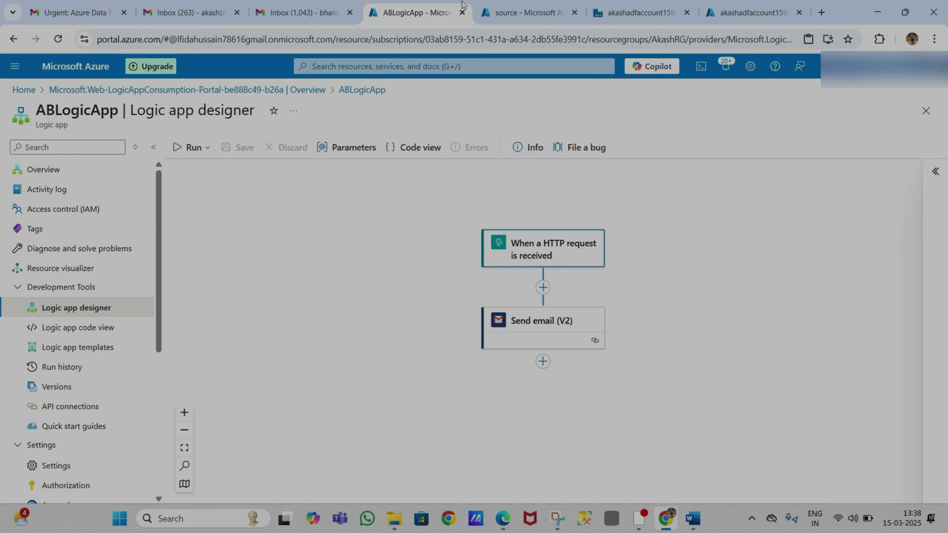
click(563, 256)
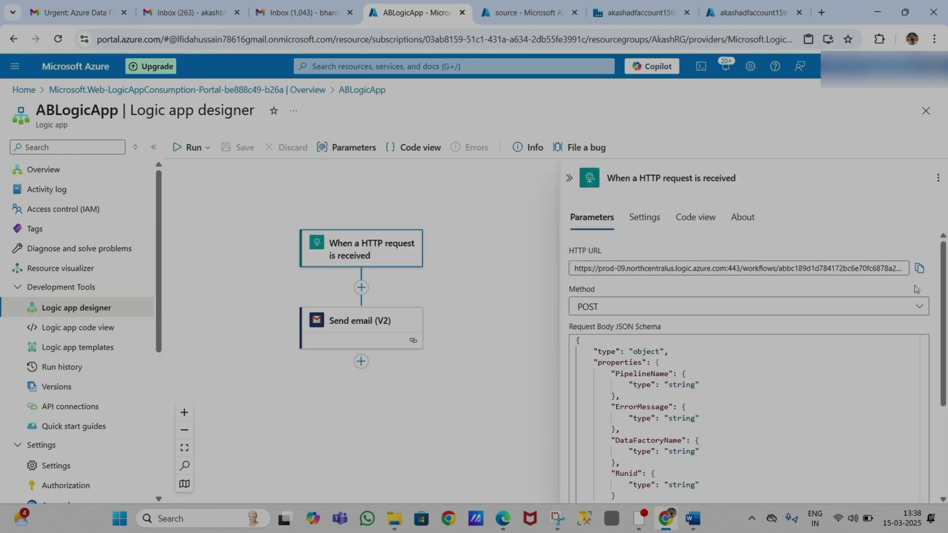
click(920, 268)
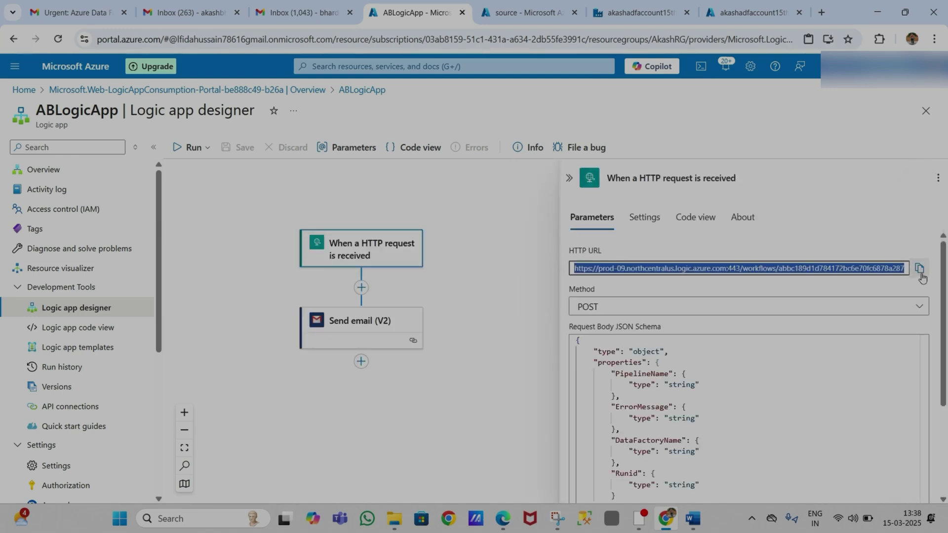
click(637, 13)
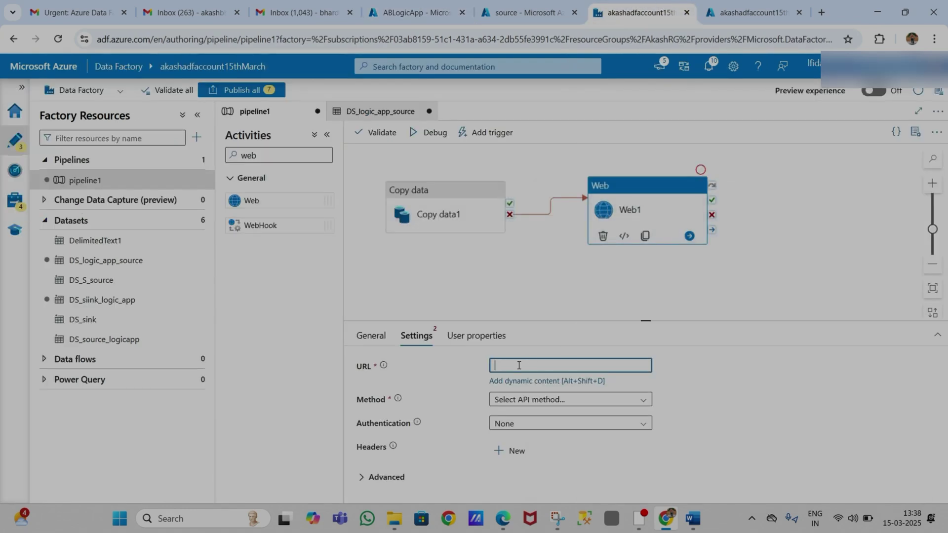
key(ctrl+v)
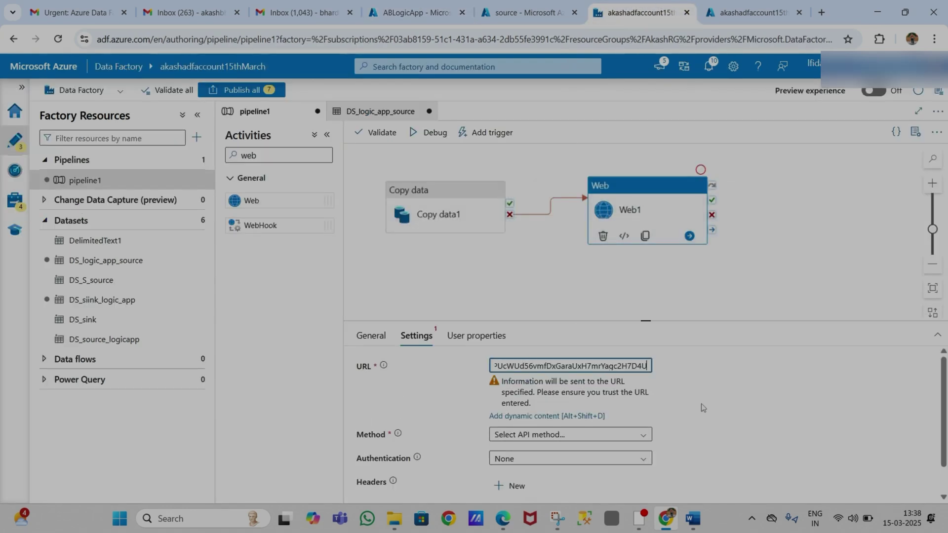
click(702, 407)
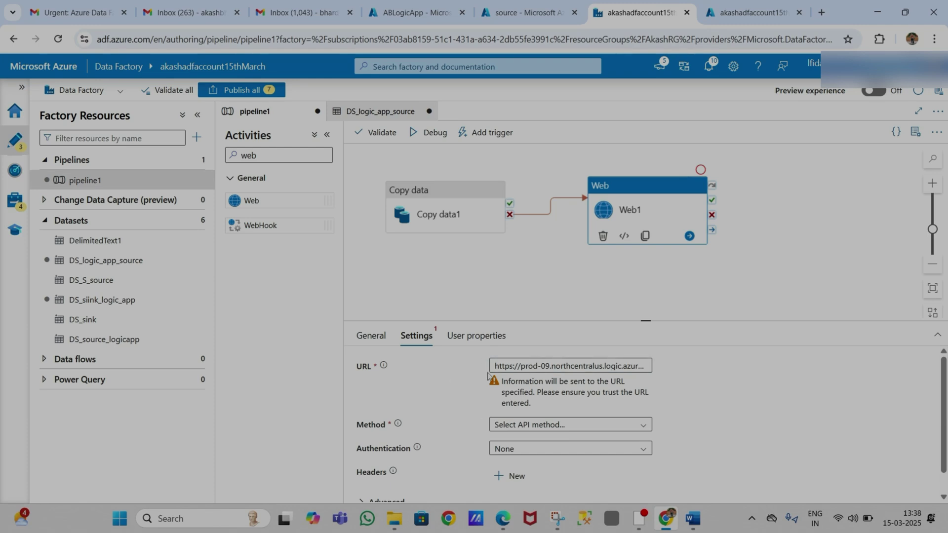
Step: Set the request method of the Web1 activity to POST
scroll(431, 414, down, 1)
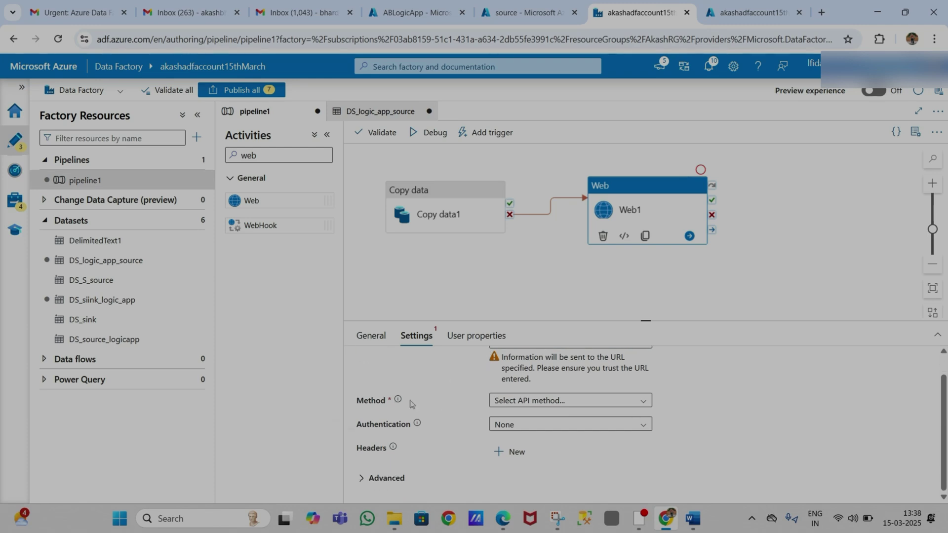
click(522, 402)
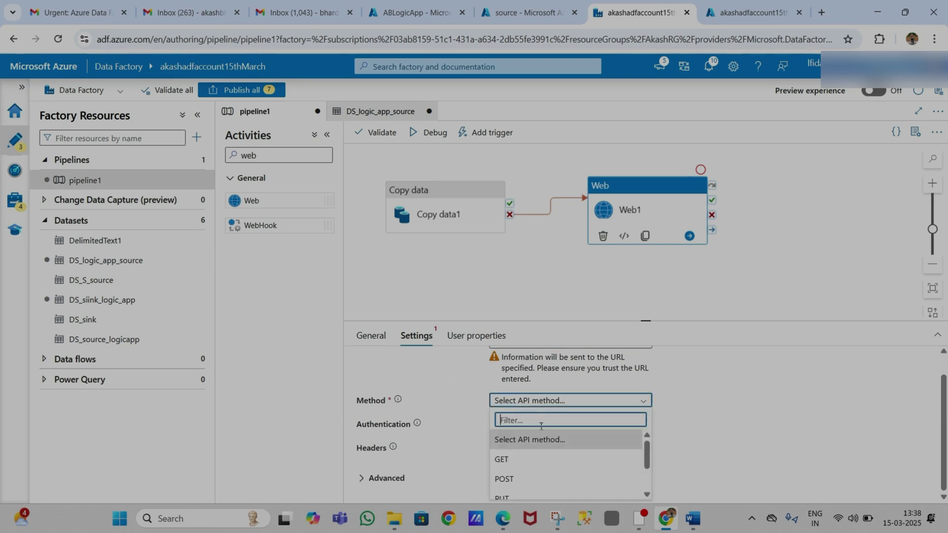
click(518, 477)
Step: Fill Web1's body expression with the JSON for PipelineName, ErrorMessage, DataFactoryName and Runid, copied from Step 4 of the Logic App Word document
scroll(493, 434, down, 1)
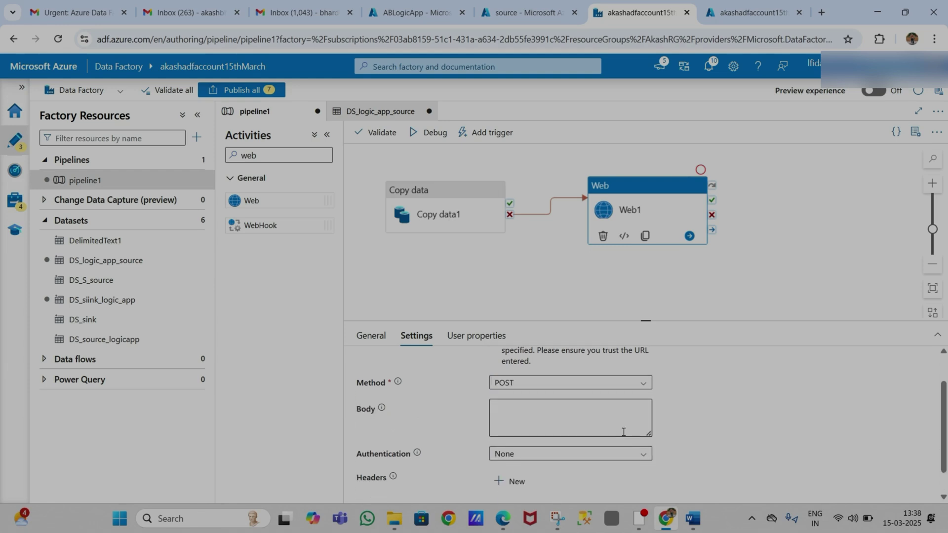
click(524, 403)
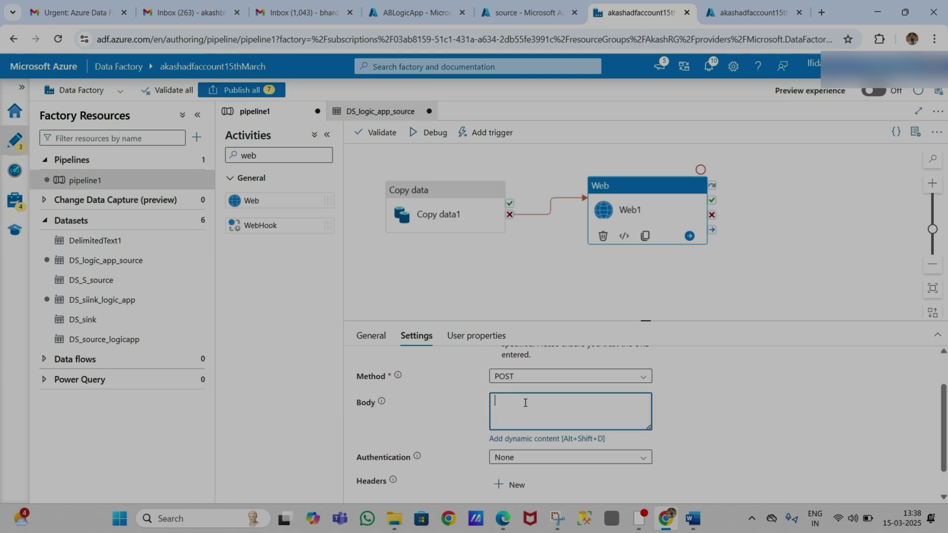
click(566, 441)
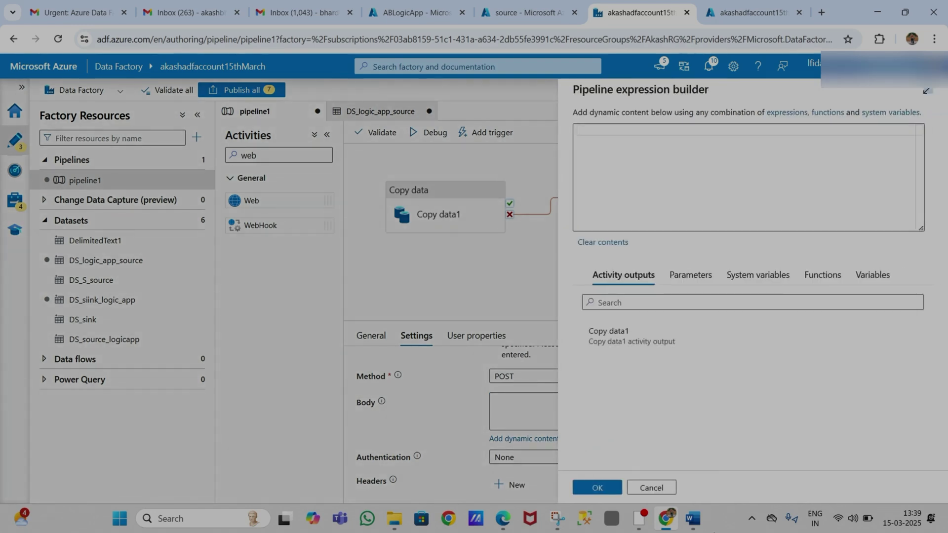
mouse_move(694, 527)
click(859, 459)
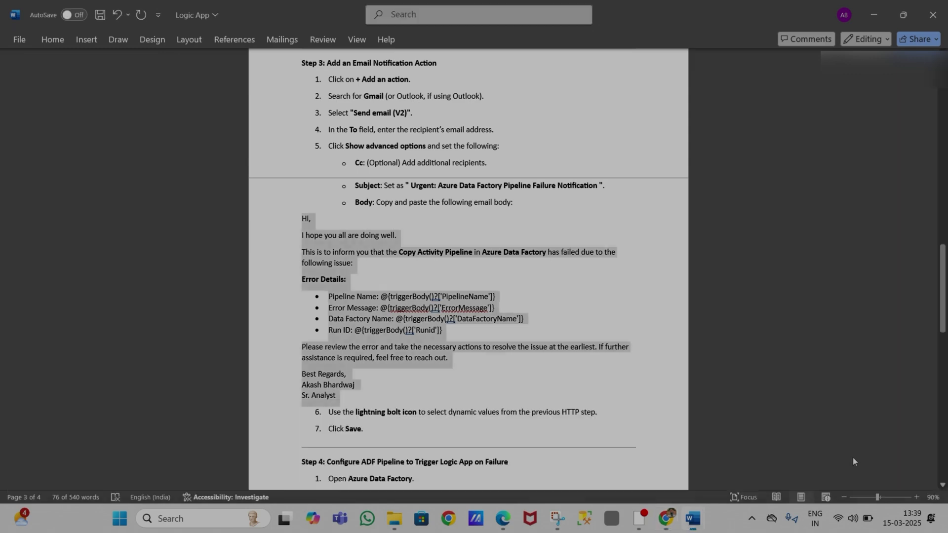
scroll(544, 386, down, 7)
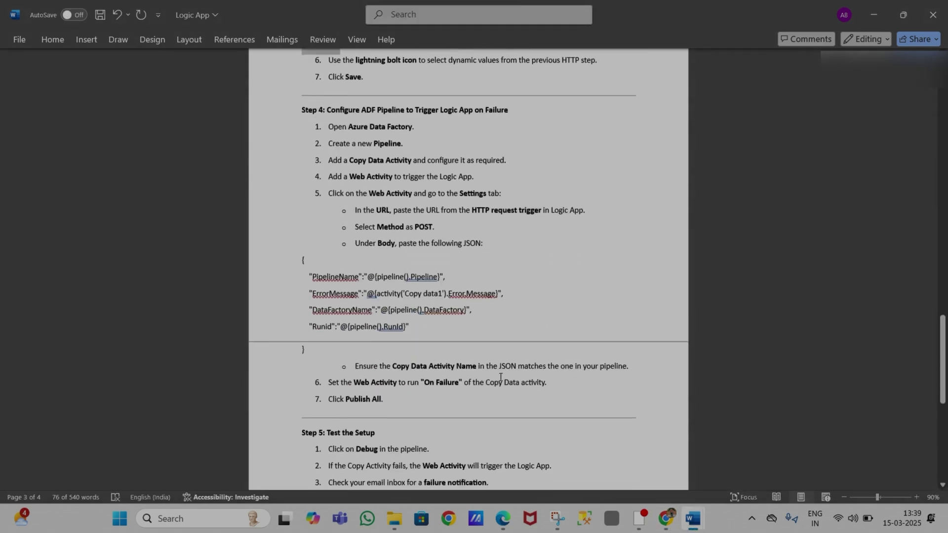
drag(308, 351, 300, 264)
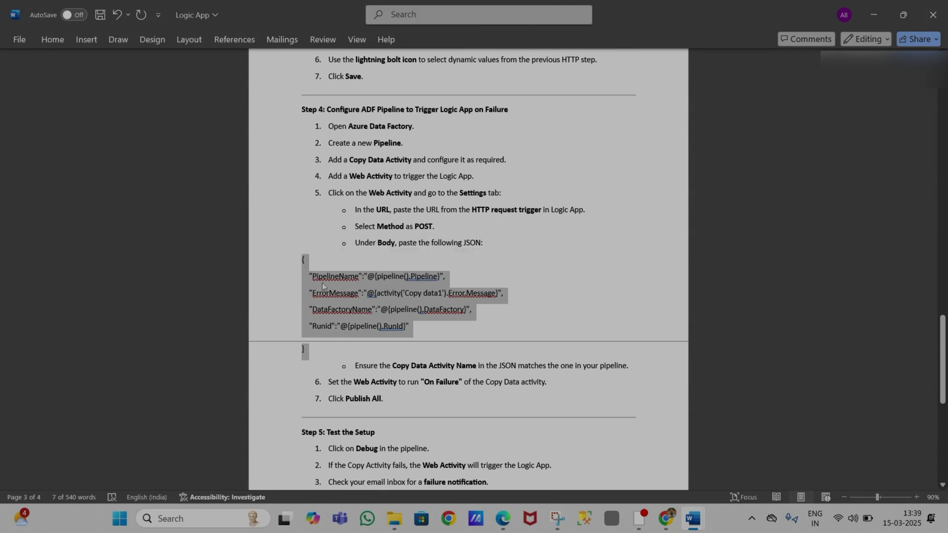
key(alt+Tab)
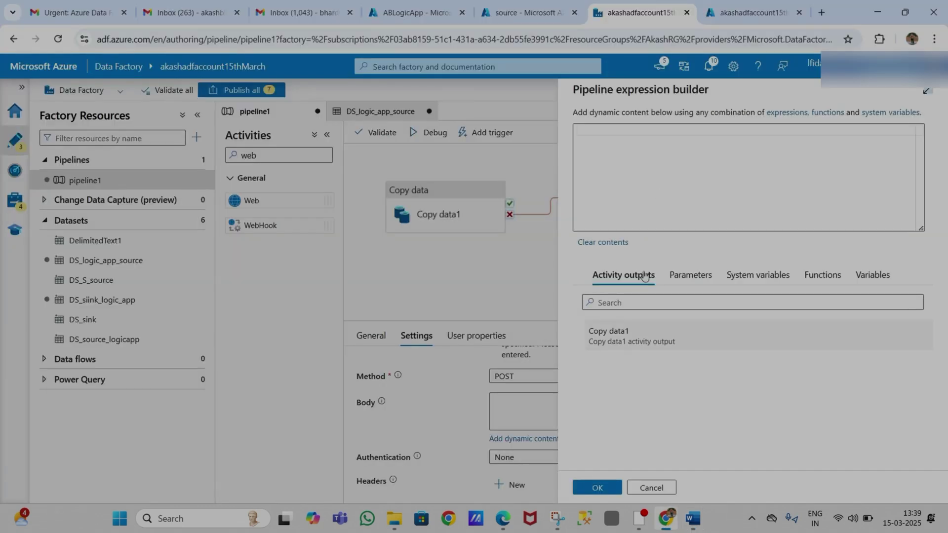
click(592, 135)
key(ctrl+v)
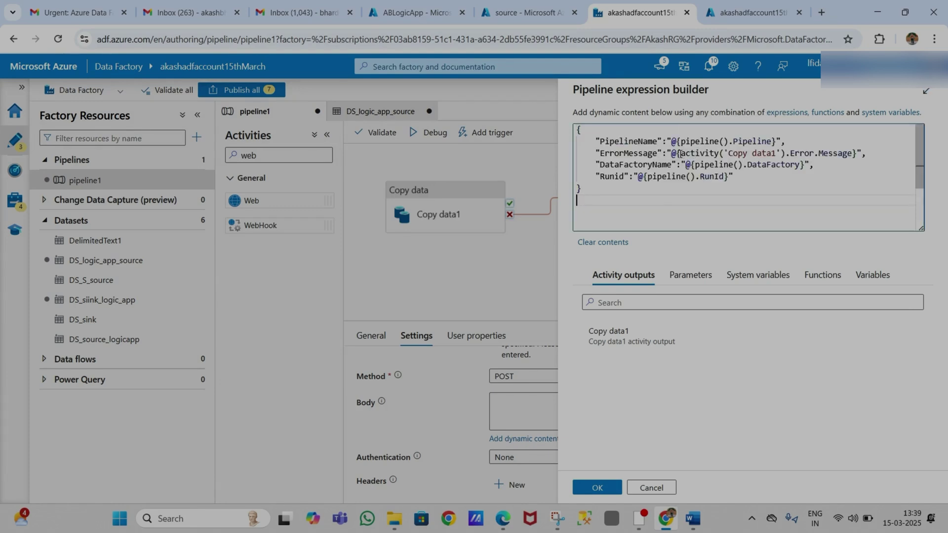
Step: Replace activity('Copy data1') in the ErrorMessage expression with the Copy data1 activity output
drag(681, 154, 785, 154)
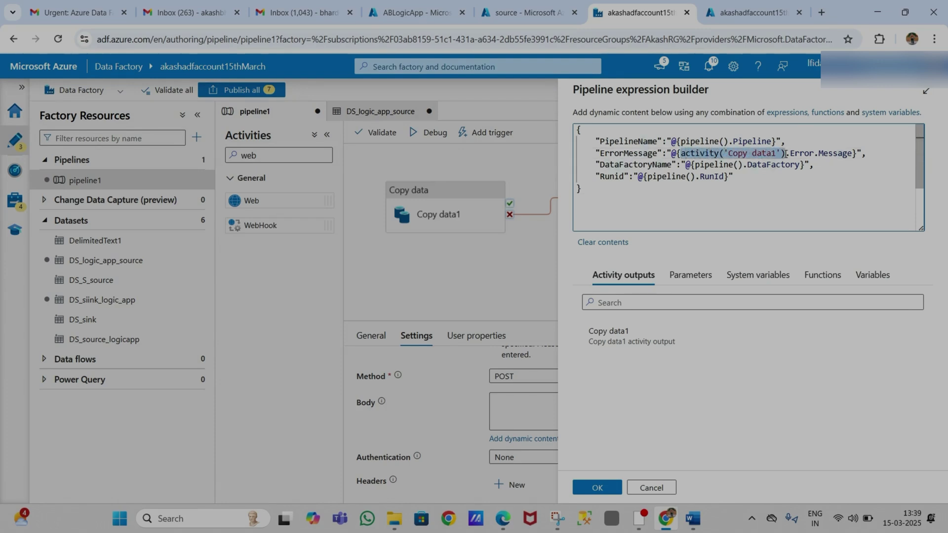
key(BackSpace)
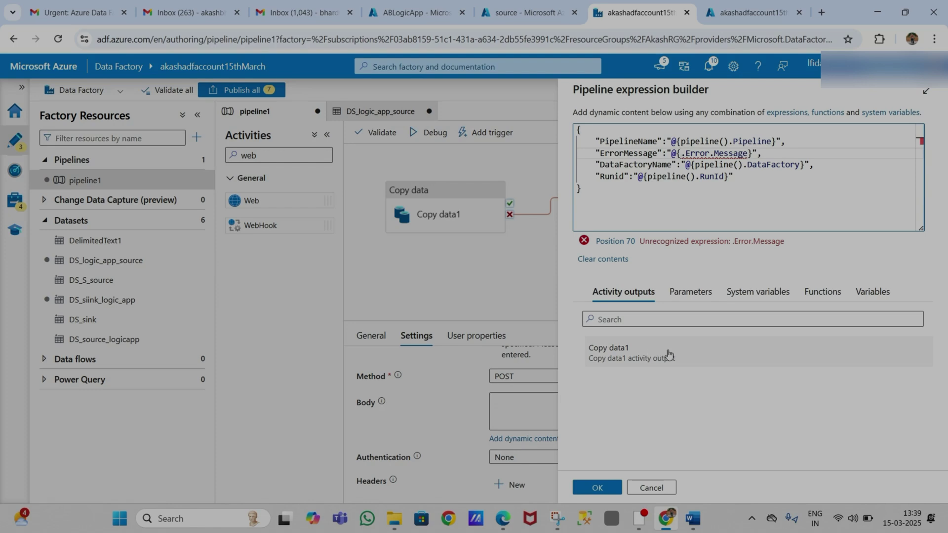
click(623, 360)
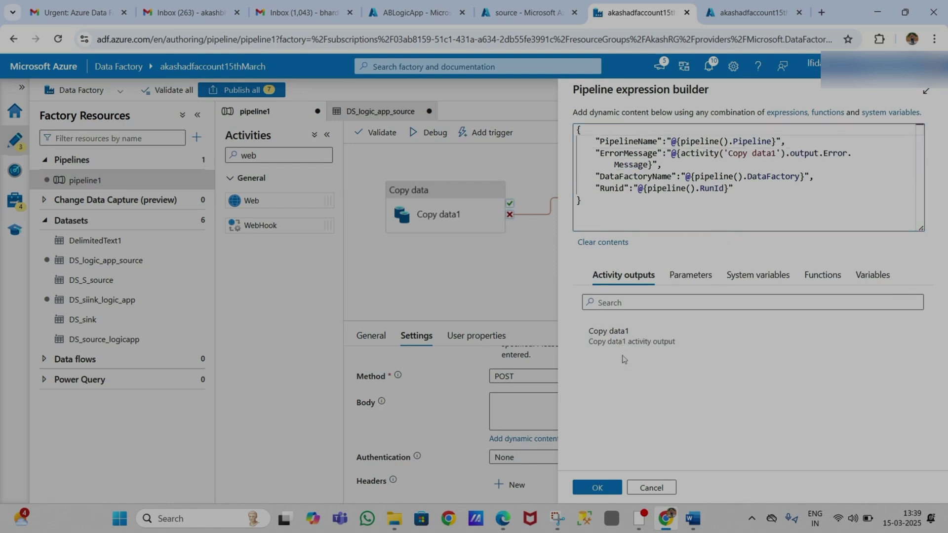
Step: Remove .output from the ErrorMessage expression so it reads @{activity('Copy data1').Error.Message}, and apply the expression to Web1's body
click(819, 154)
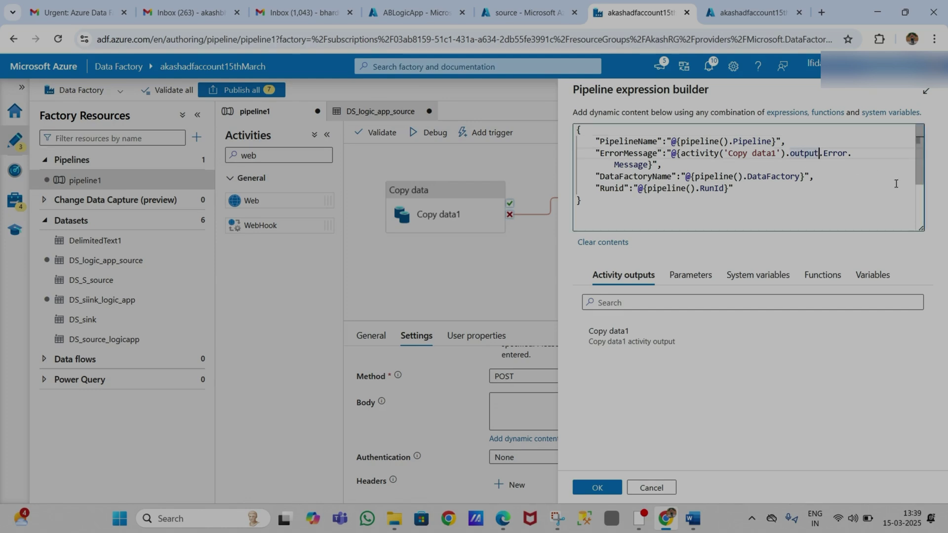
key(BackSpace)
key(BackSpace)
key(BackSpace)
key(BackSpace)
key(BackSpace)
key(BackSpace)
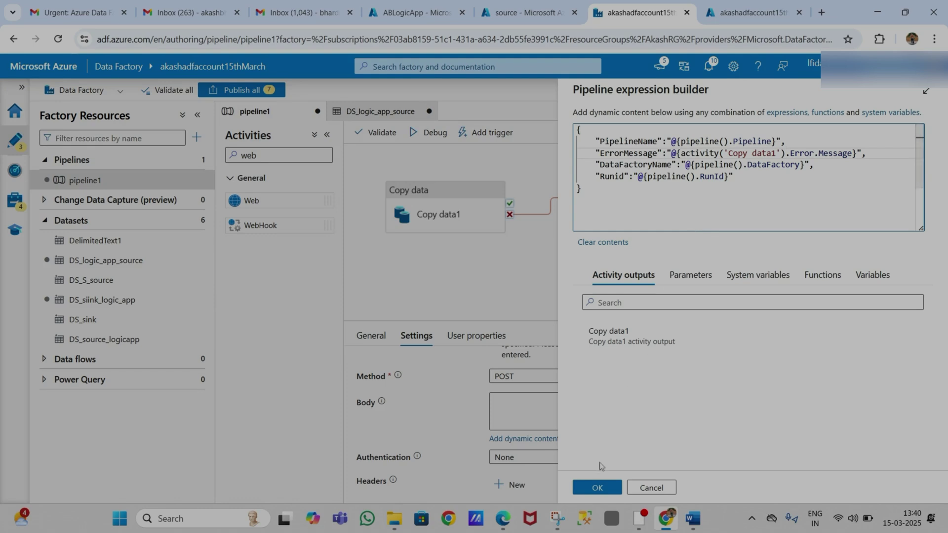
click(596, 488)
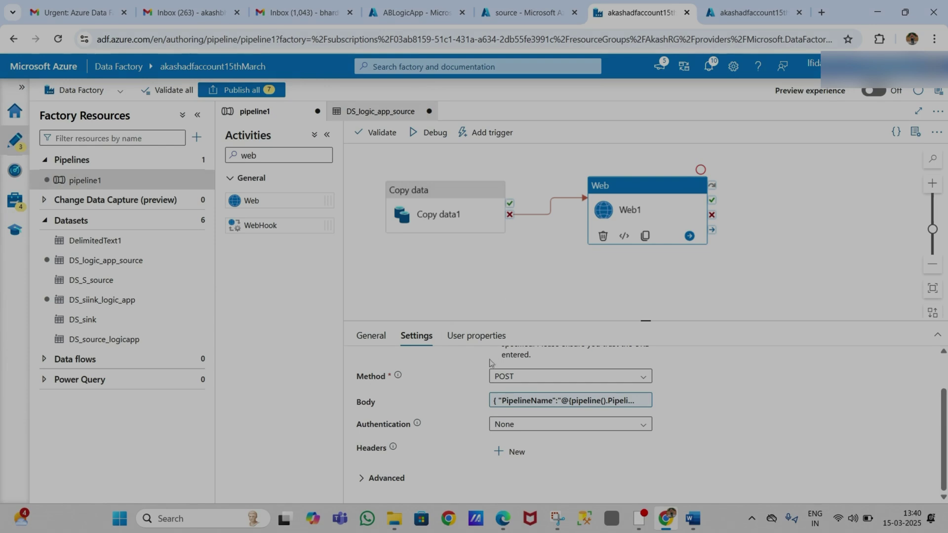
scroll(455, 407, up, 1)
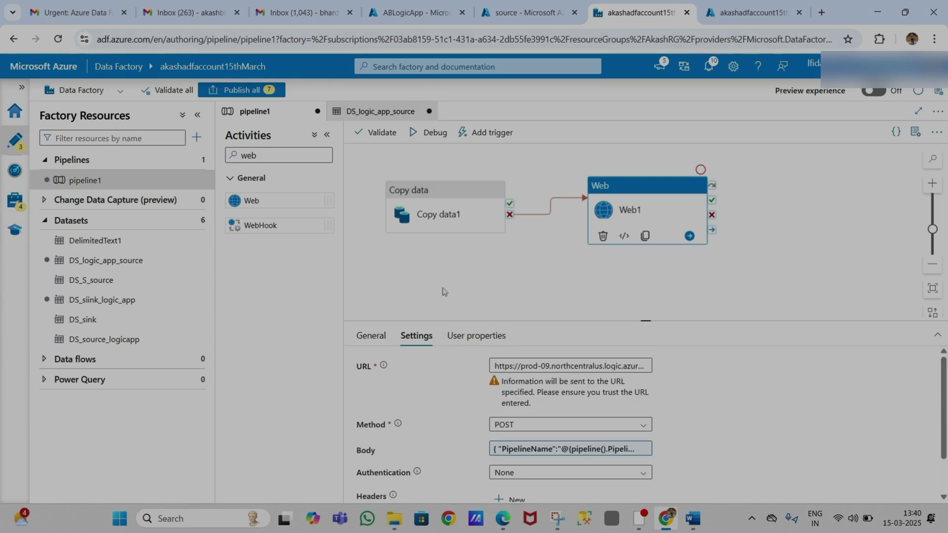
Step: Switch to the Gmail inbox and delete the old Azure Data Factory pipeline failure notification email
click(119, 4)
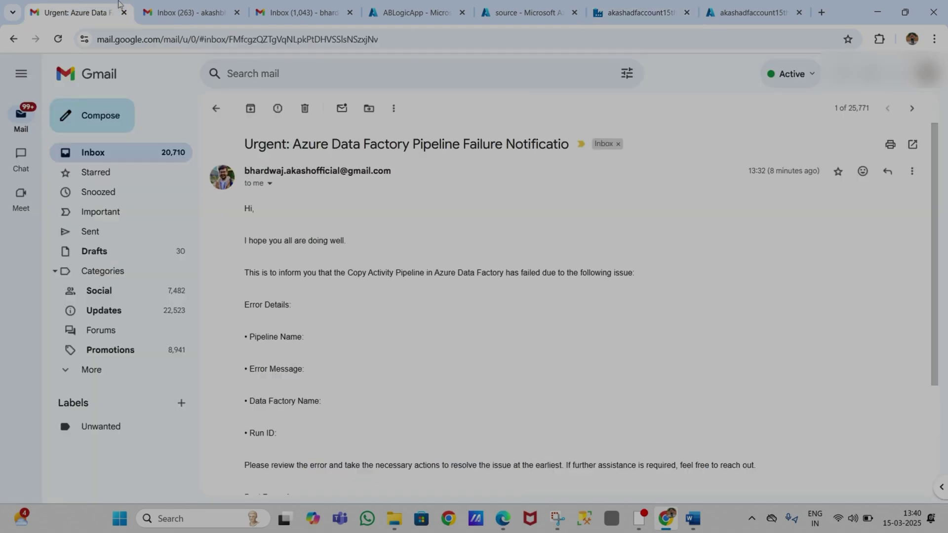
click(216, 108)
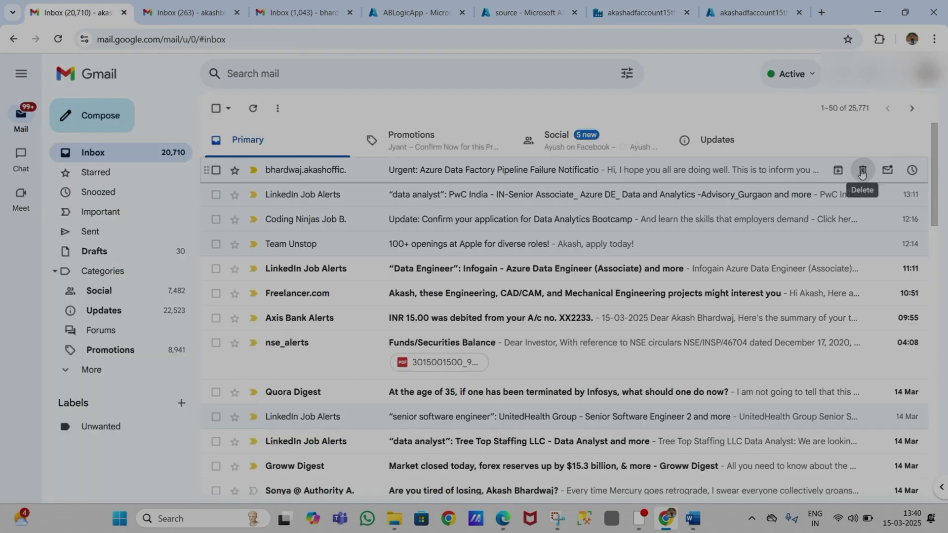
click(862, 170)
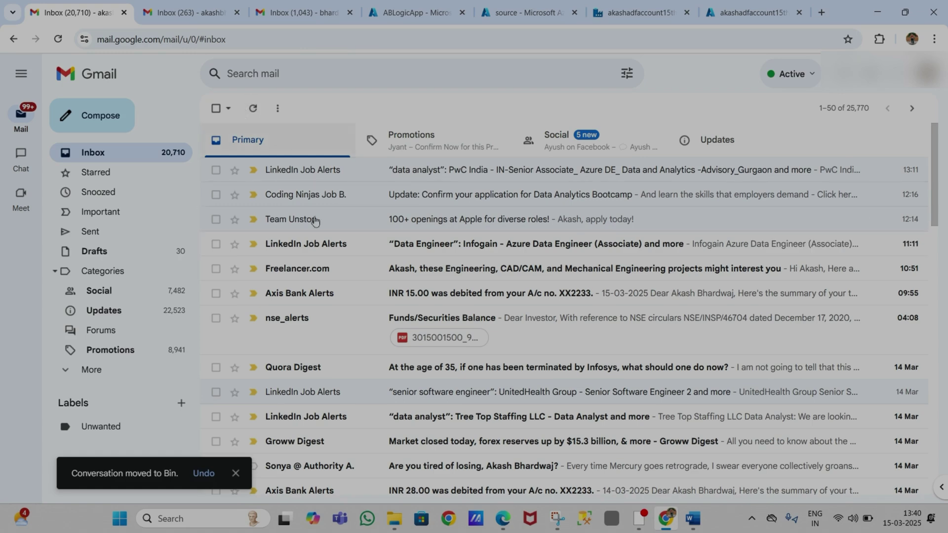
Step: Return to Data Factory, start a debug run of pipeline1 and check the run output for Copy data1 and Web1
click(385, 15)
click(523, 13)
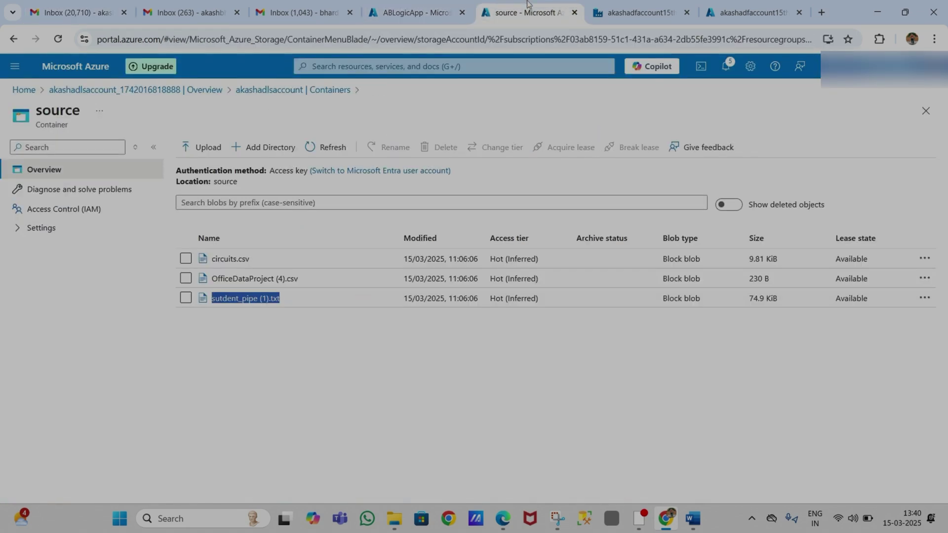
click(612, 6)
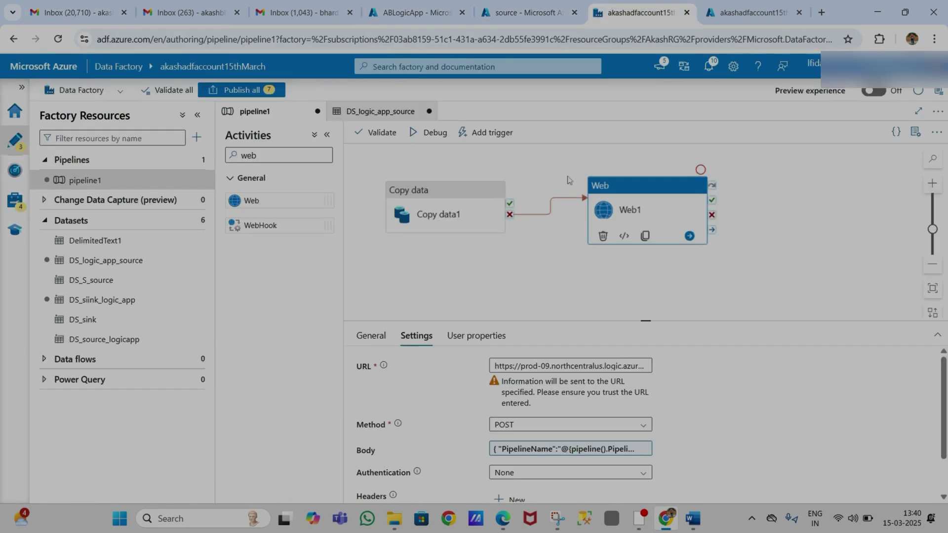
click(431, 137)
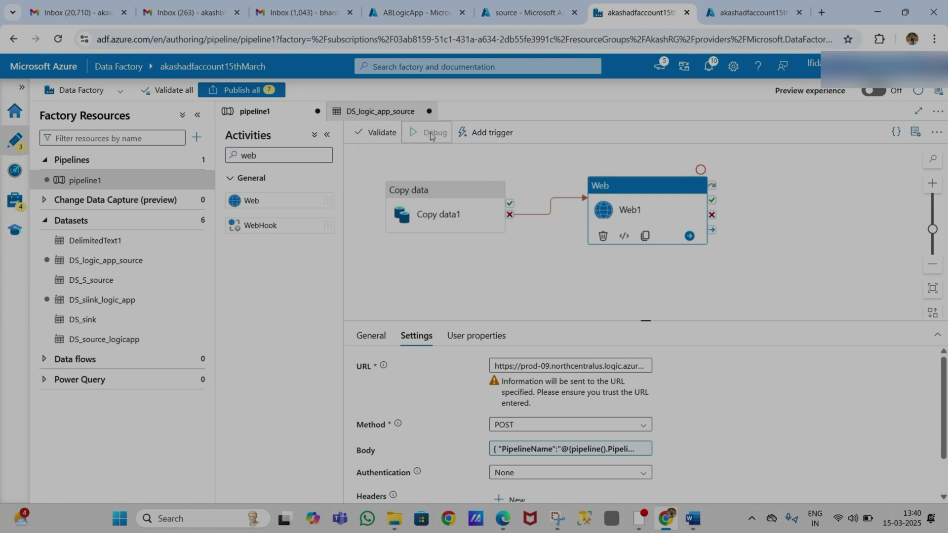
click(419, 234)
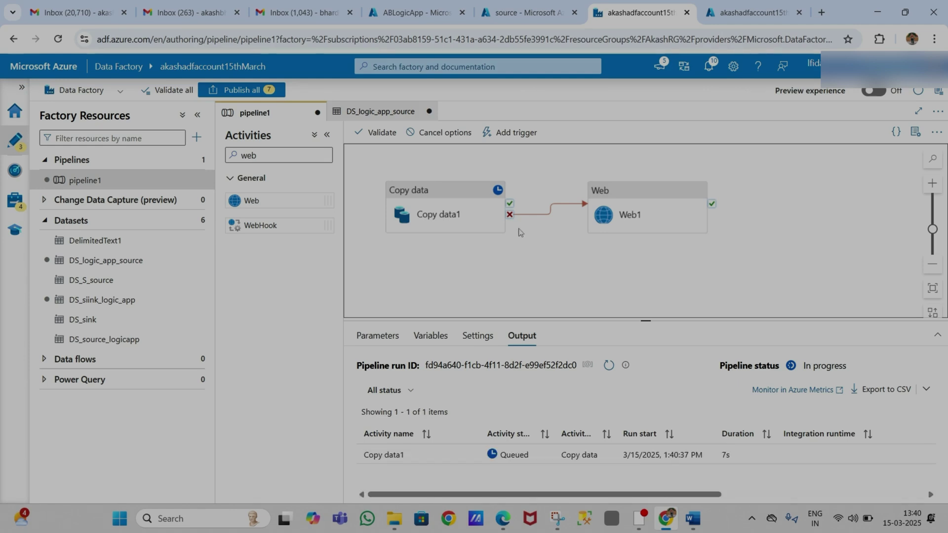
click(640, 205)
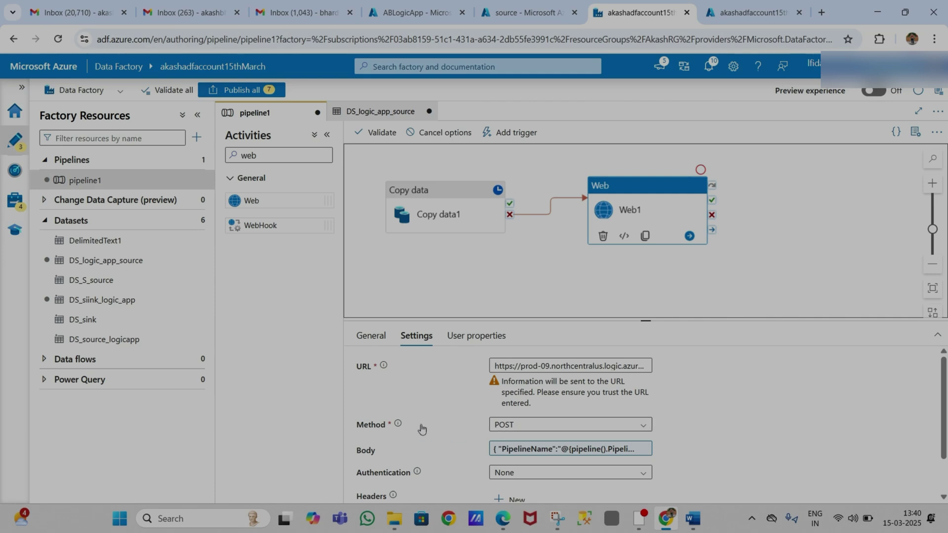
scroll(421, 428, down, 1)
mouse_move(421, 428)
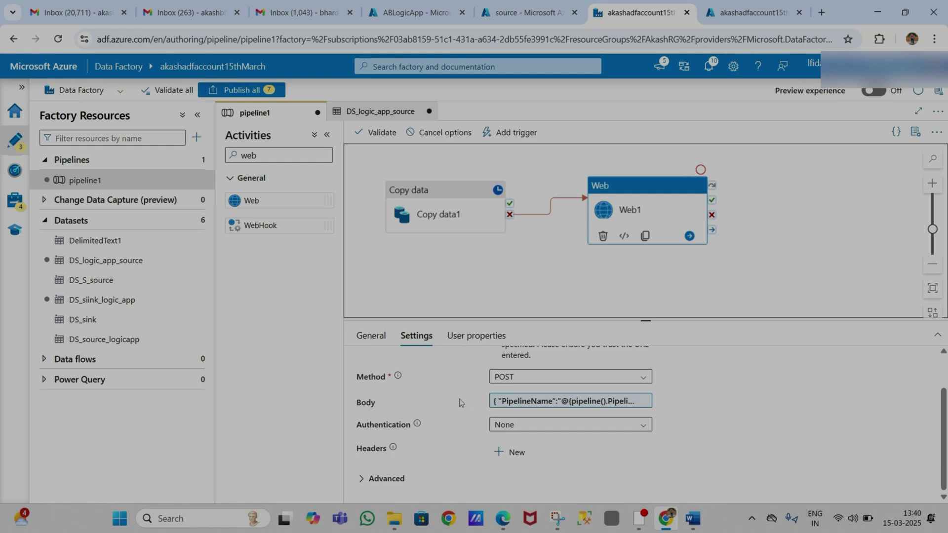
scroll(459, 402, up, 1)
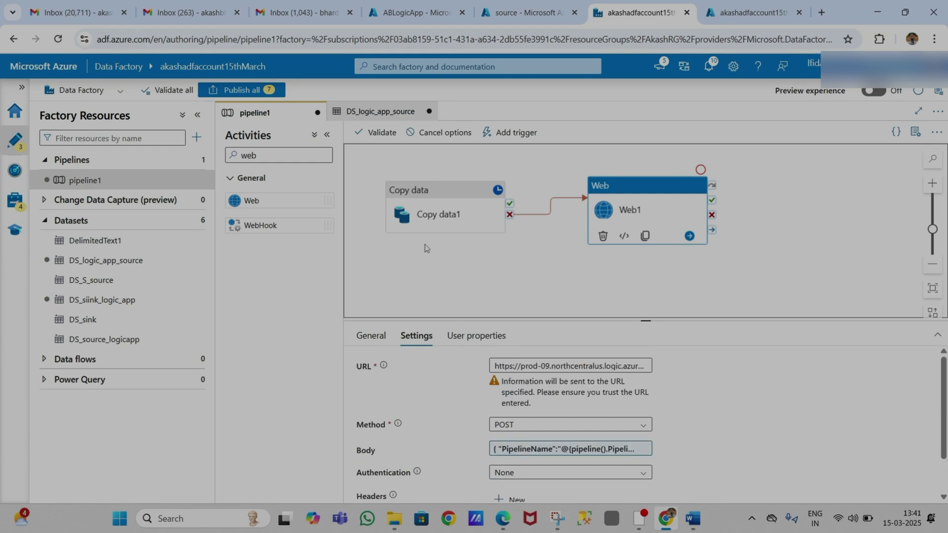
click(492, 277)
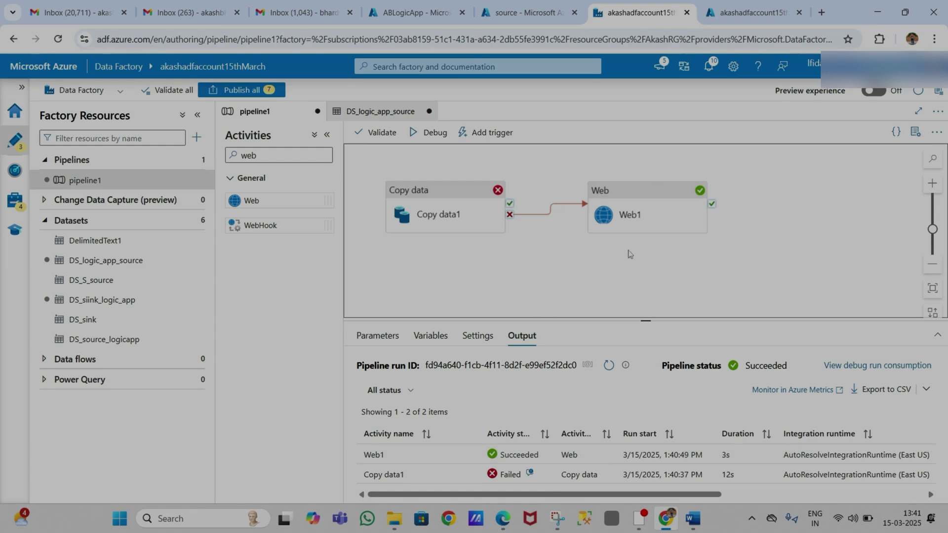
Step: Open the new pipeline failure notification in Gmail and examine its pipeline name, error message, data factory name and run ID
click(87, 4)
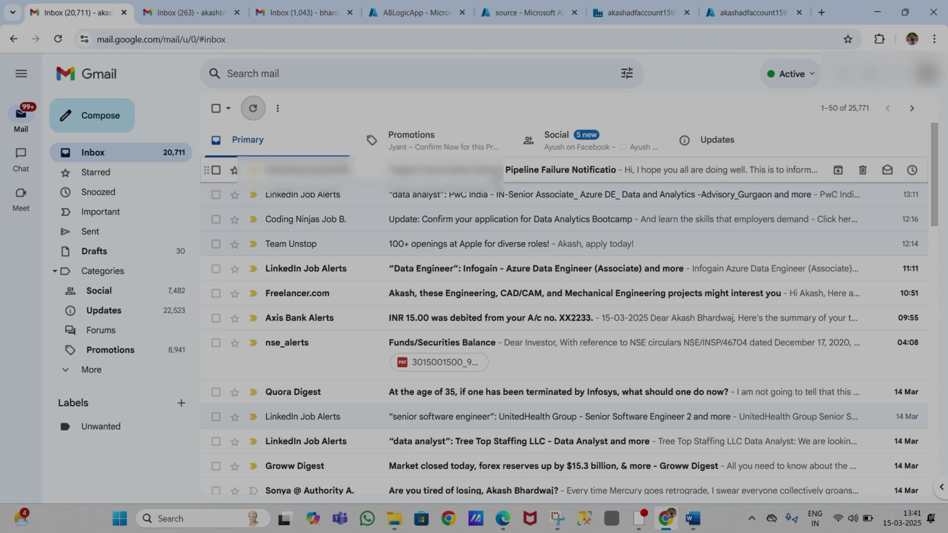
click(444, 169)
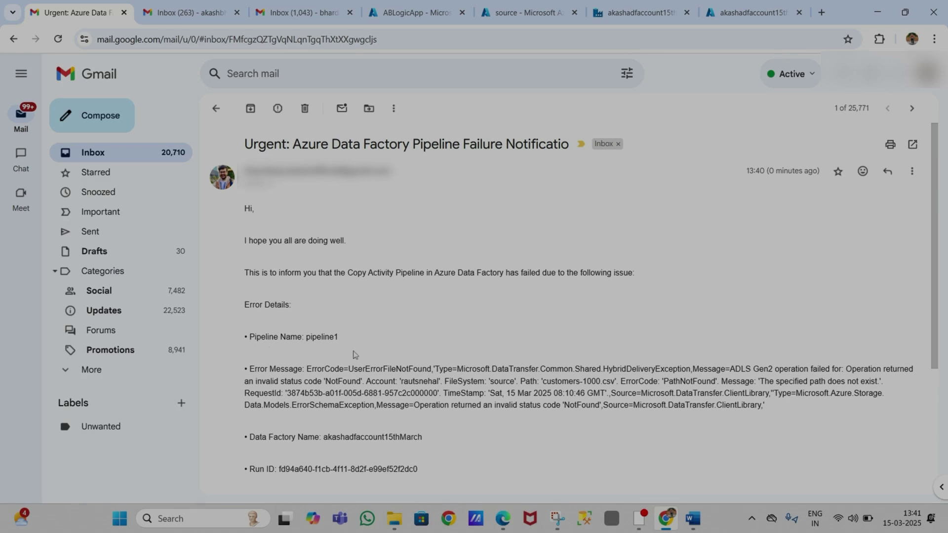
scroll(360, 349, down, 2)
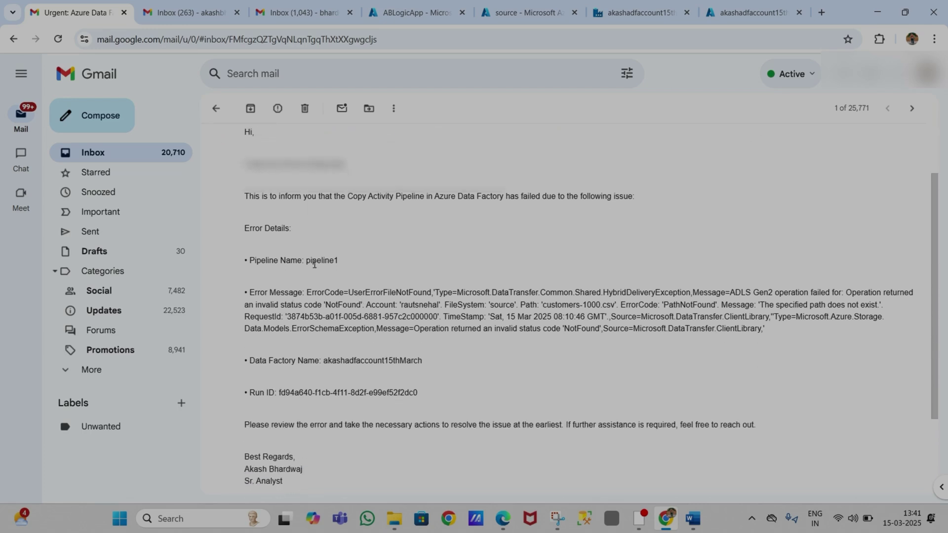
drag(306, 261, 345, 267)
drag(250, 290, 798, 334)
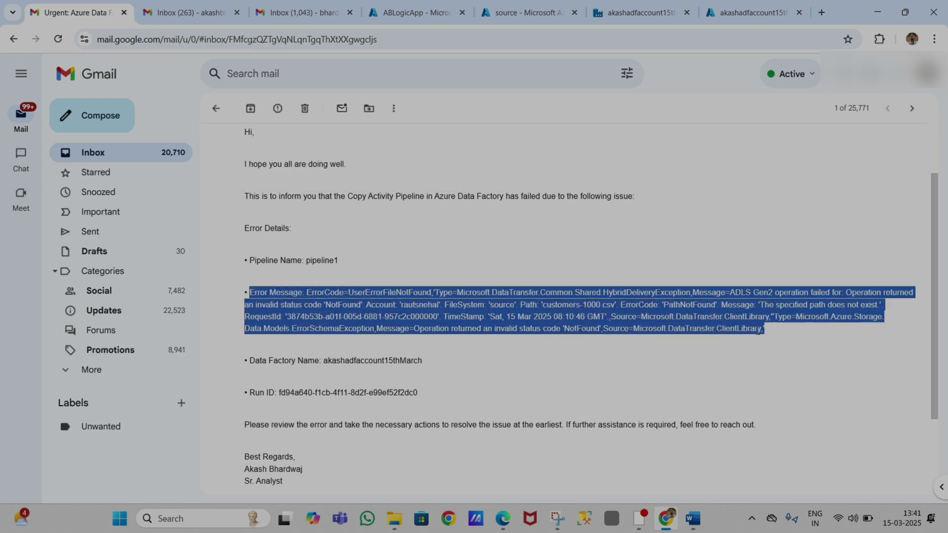
double_click(691, 304)
click(697, 305)
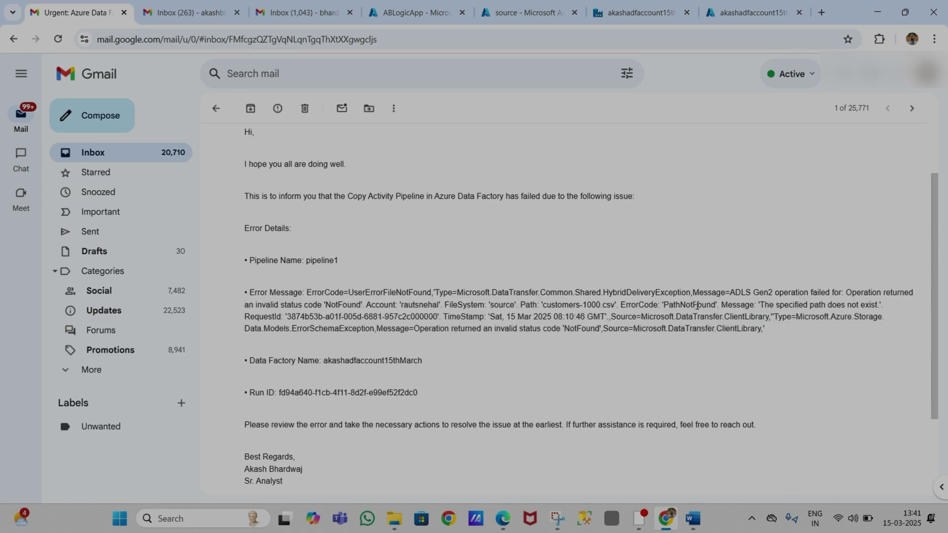
double_click(697, 306)
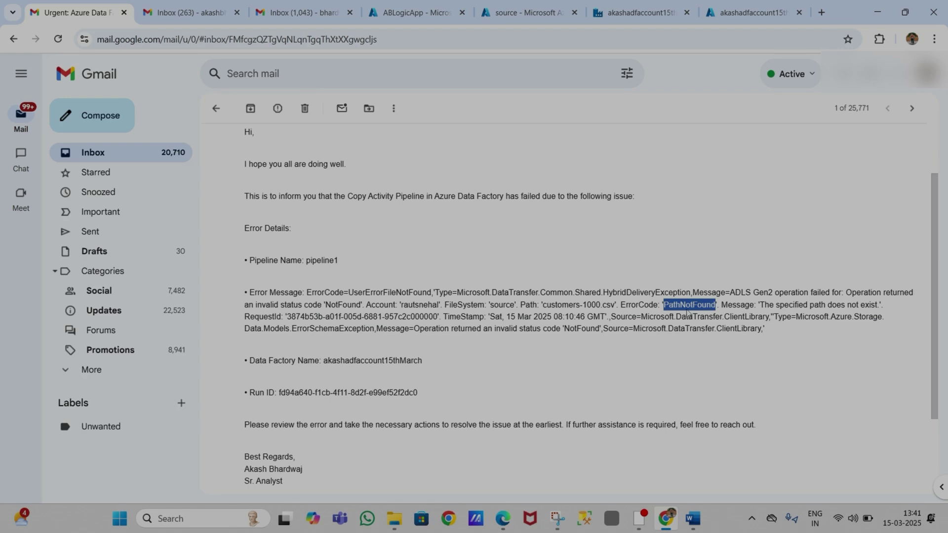
click(688, 313)
drag(719, 306, 661, 307)
click(497, 327)
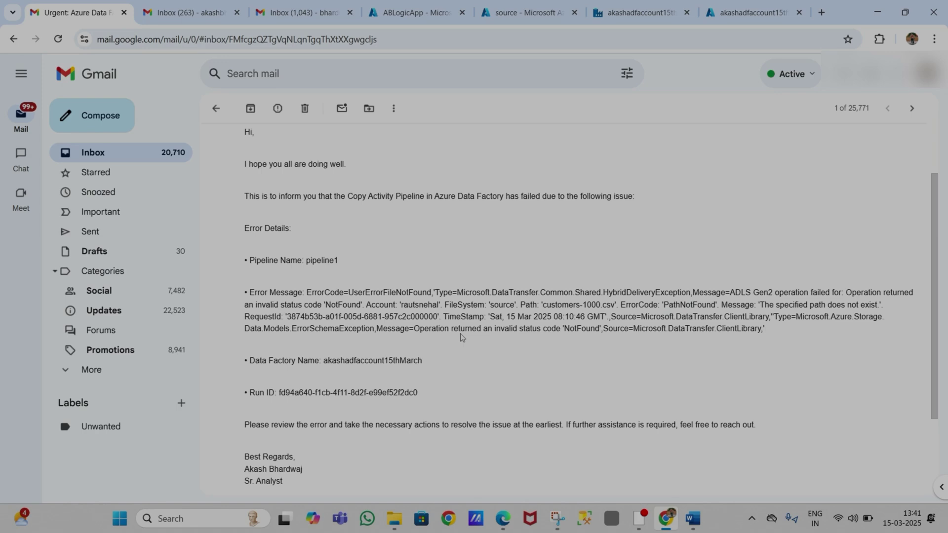
triple_click(498, 327)
click(498, 327)
drag(273, 364, 350, 372)
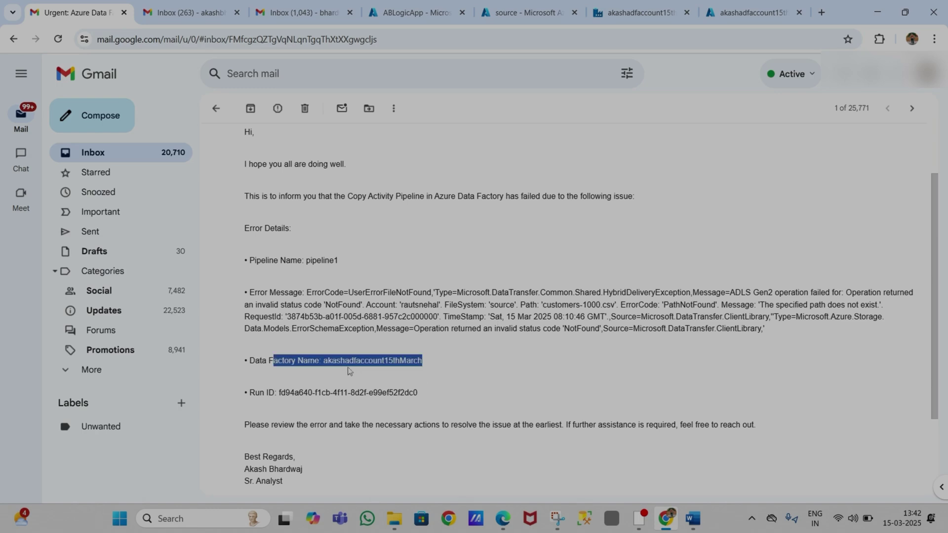
click(349, 371)
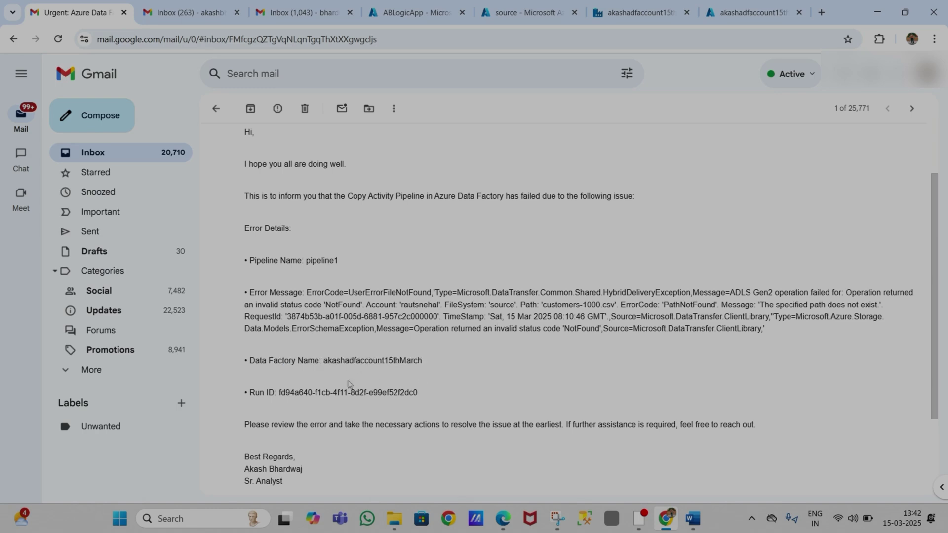
double_click(302, 393)
click(326, 439)
click(216, 108)
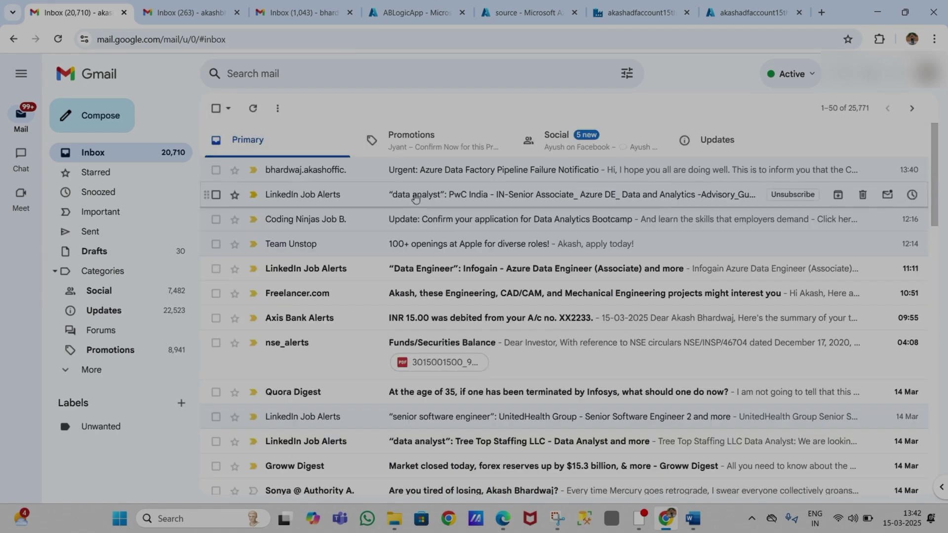
Step: Review the Logic App Word document from the introduction through Step 5, and return to pipeline1 in Data Factory
click(523, 12)
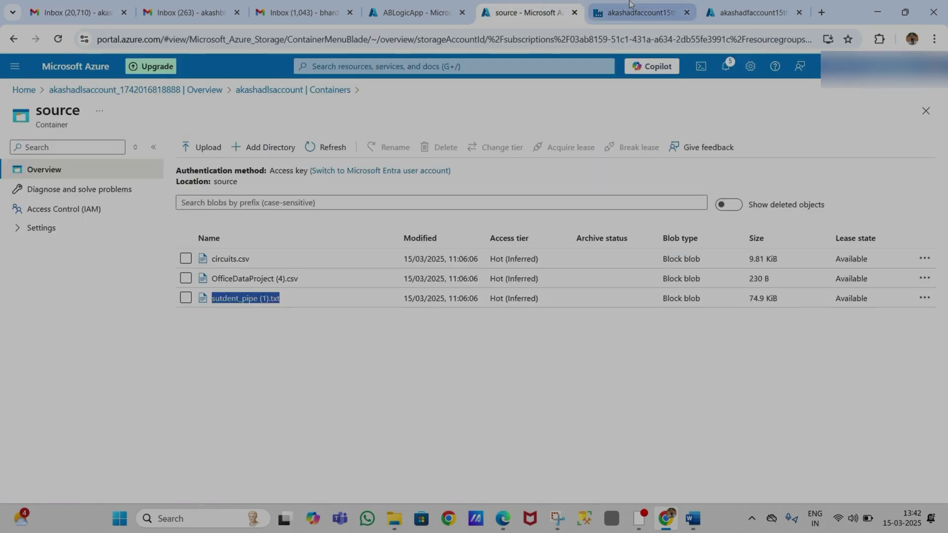
click(629, 5)
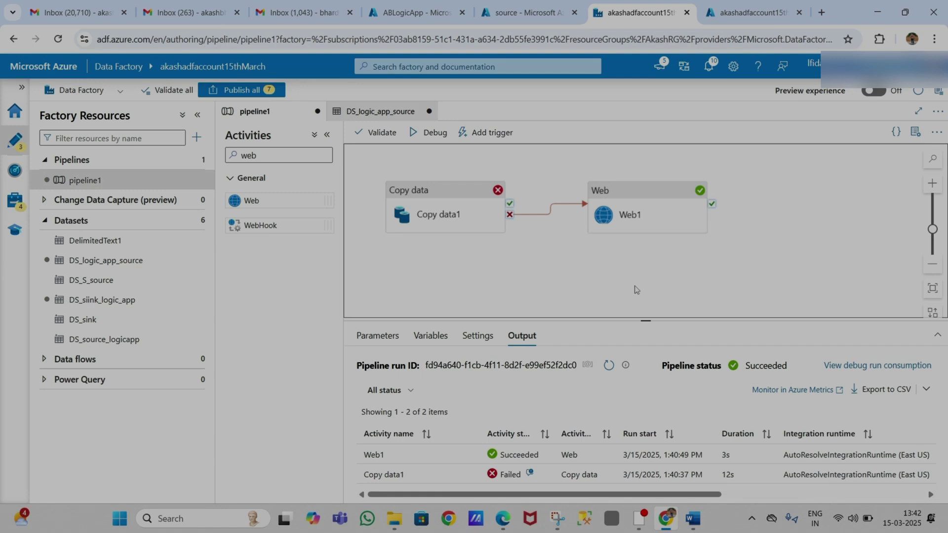
key(alt+Tab)
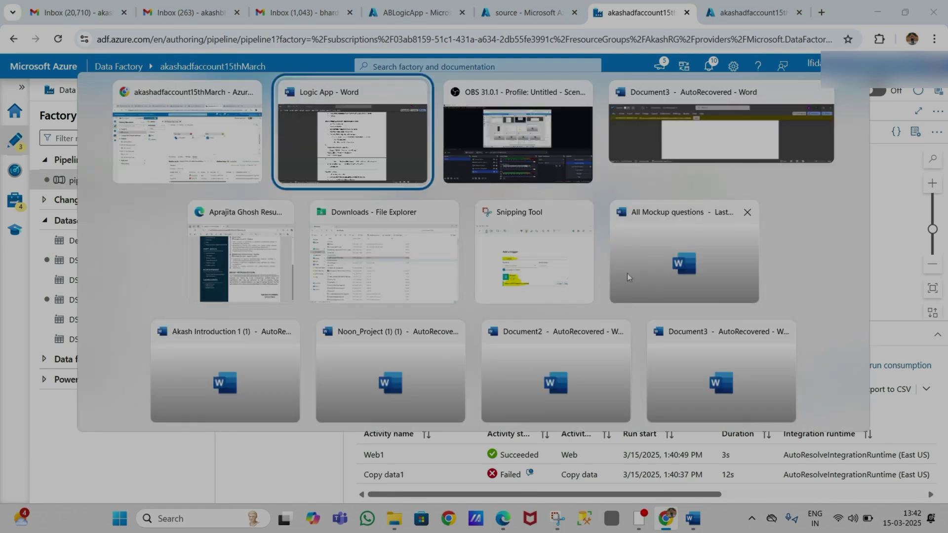
scroll(575, 189, up, 20)
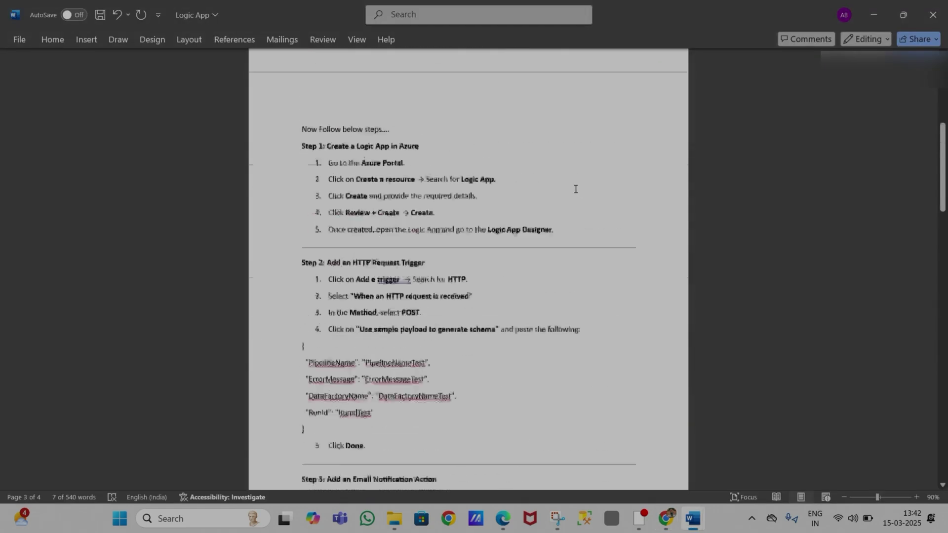
click(407, 151)
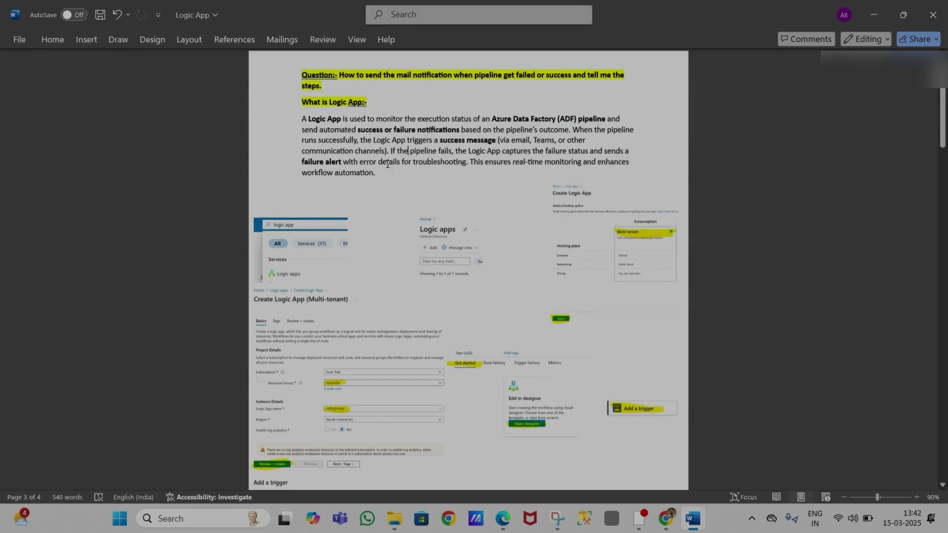
drag(387, 176, 298, 74)
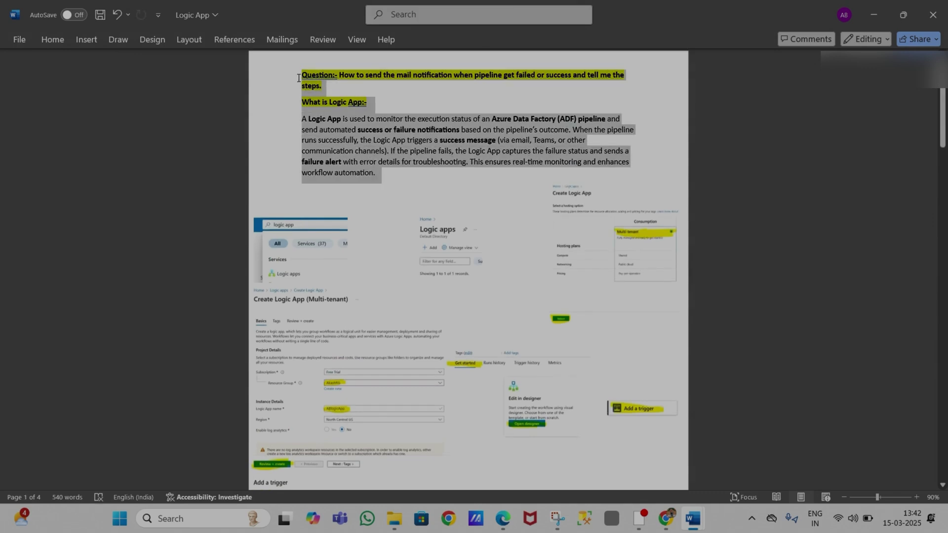
click(305, 119)
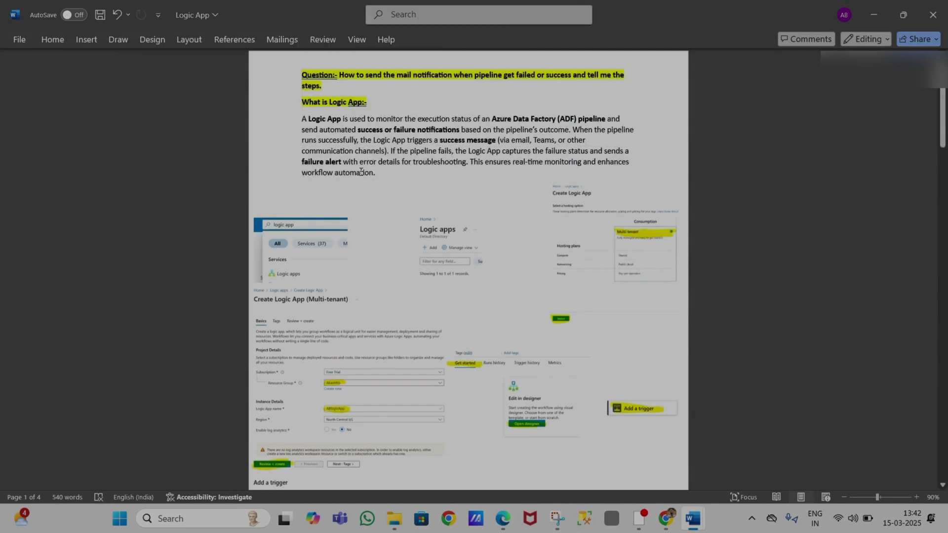
scroll(360, 171, down, 8)
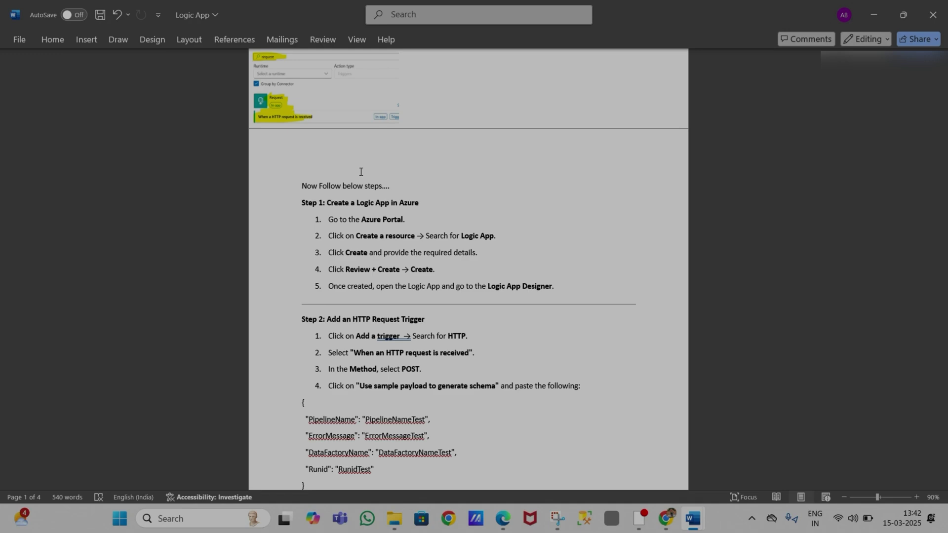
scroll(361, 172, down, 9)
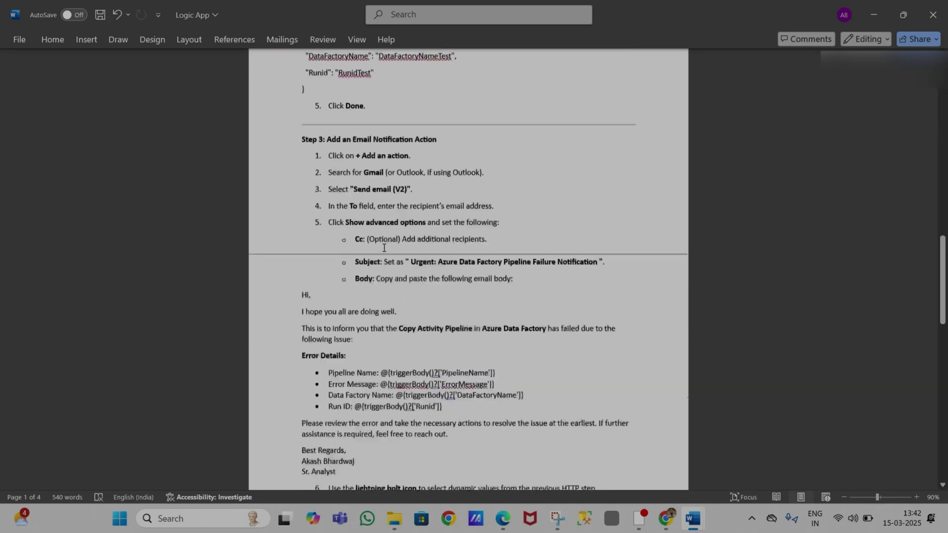
scroll(384, 248, down, 9)
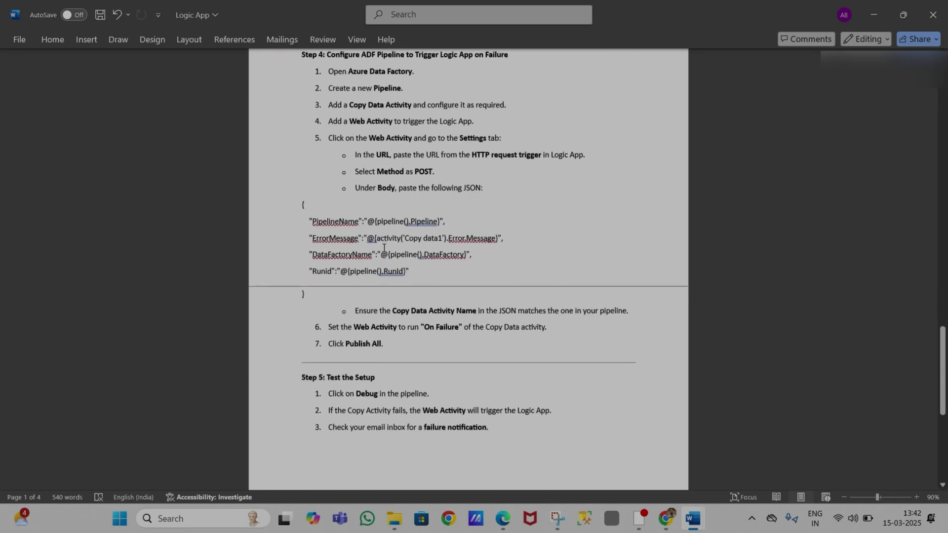
scroll(384, 248, down, 4)
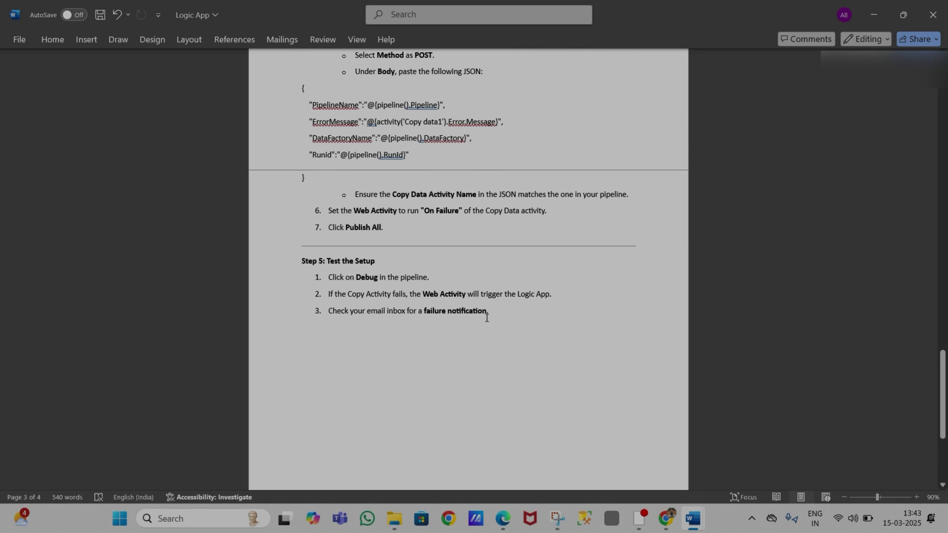
key(alt+Tab)
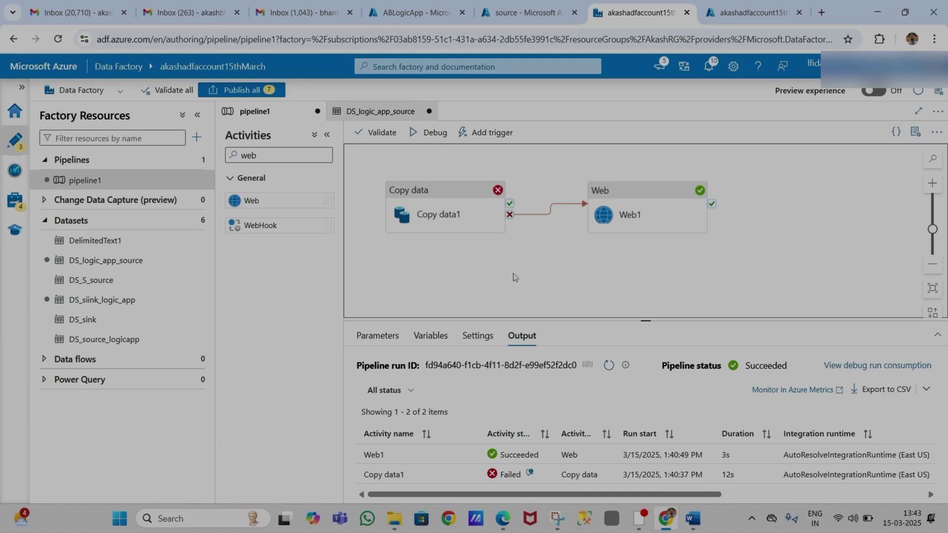